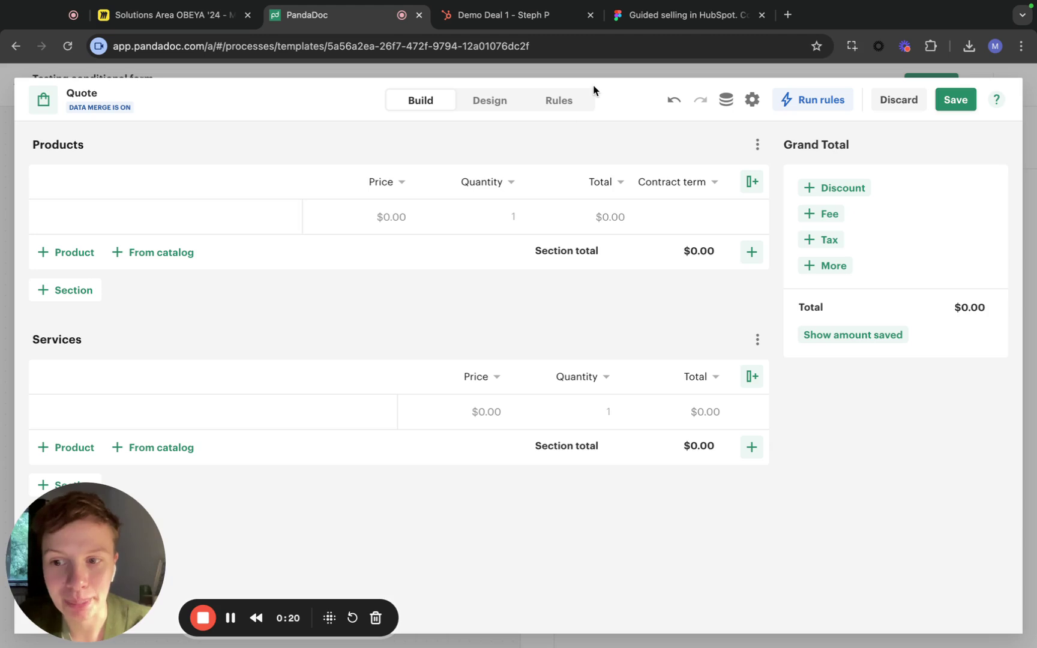
In the quote data fields, set contract_duration to 3 and discount to 15.
{"action": "left_click", "coordinate": [725, 100]}
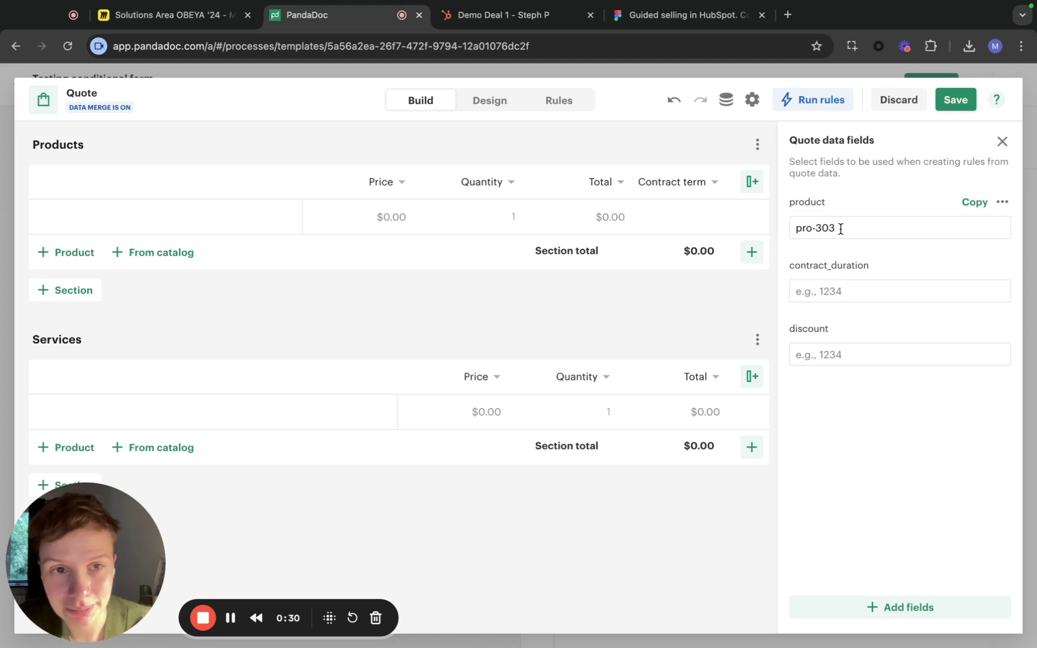
{"action": "left_click", "coordinate": [803, 296]}
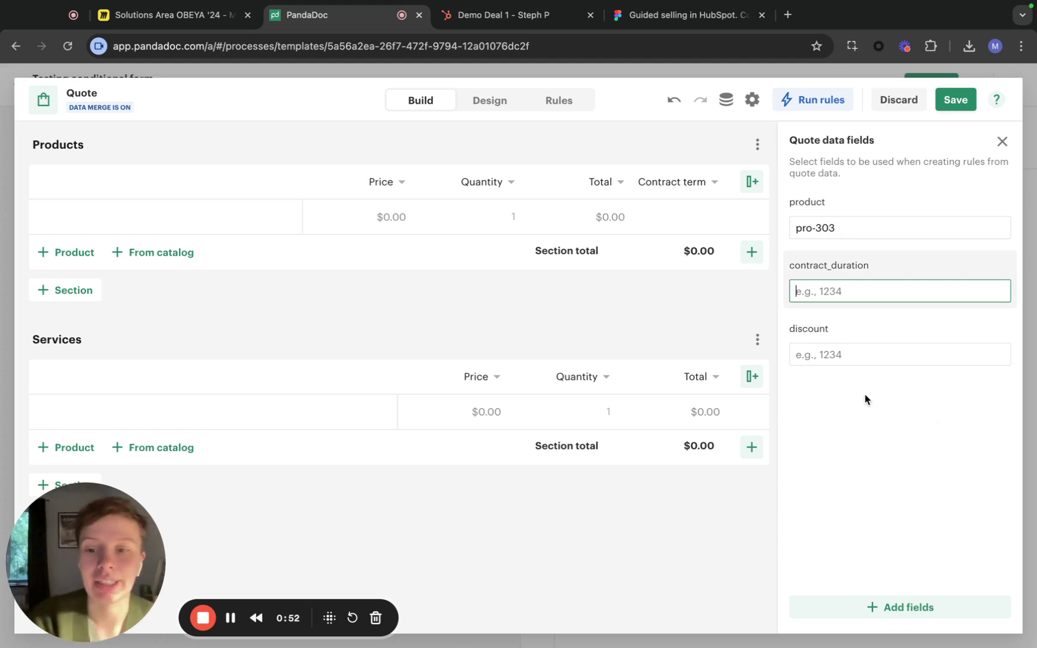
{"action": "type", "text": "3"}
{"action": "left_click", "coordinate": [864, 360]}
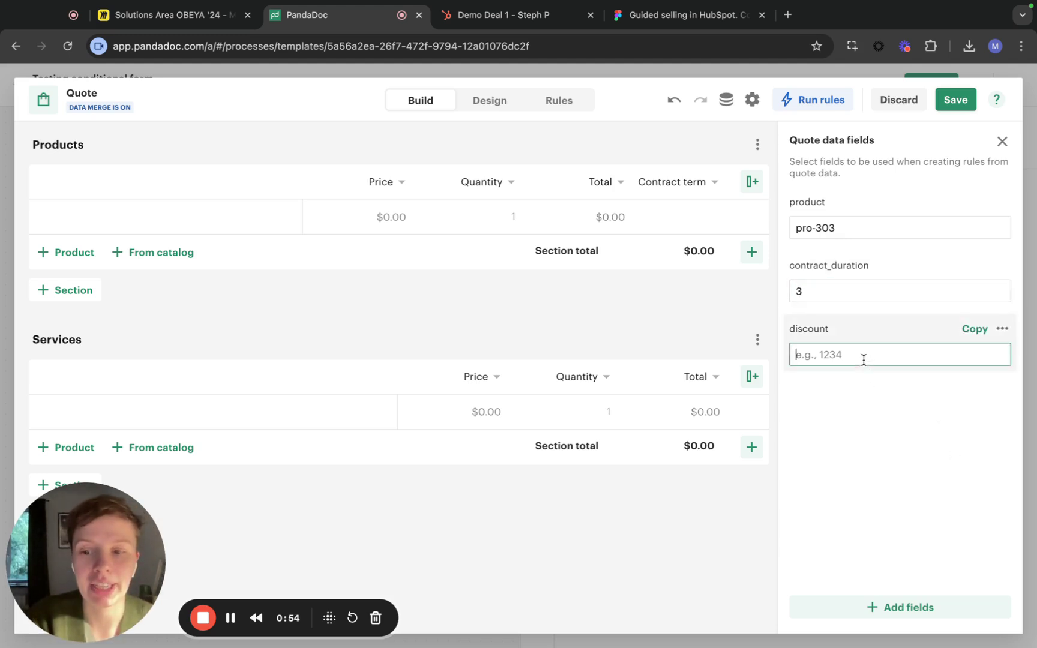
{"action": "type", "text": "15"}
{"action": "left_click", "coordinate": [849, 431]}
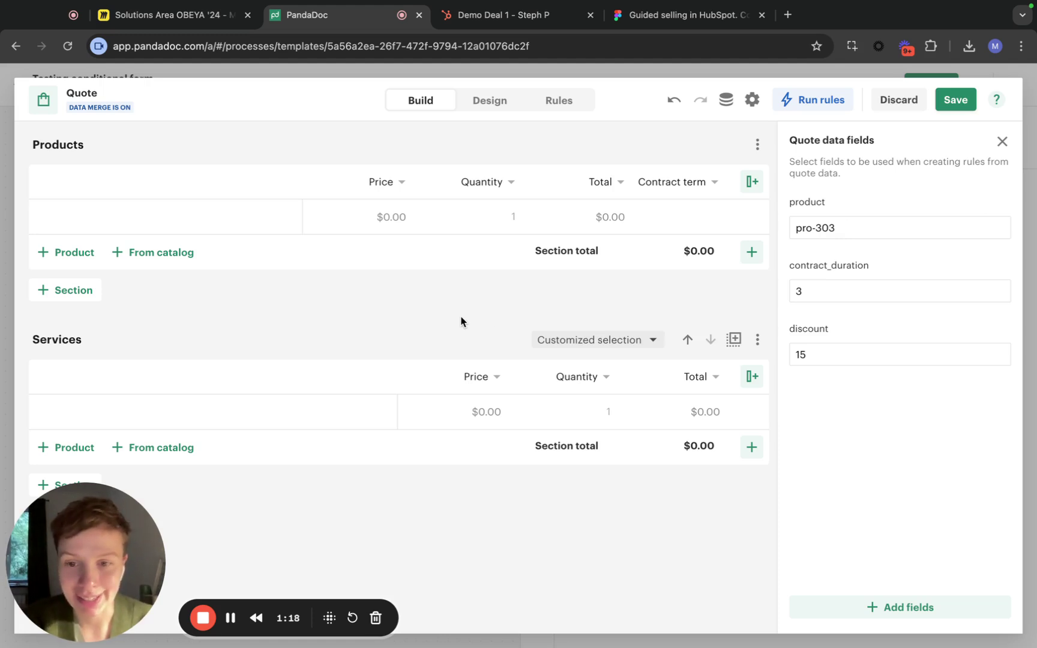
{"action": "left_click", "coordinate": [1002, 142]}
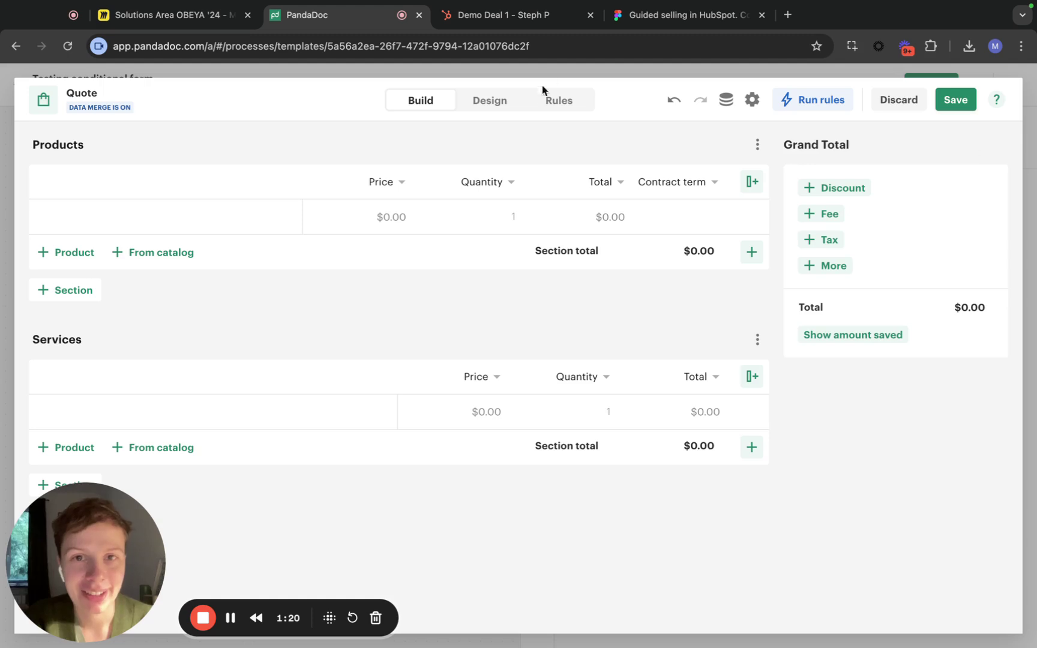
Create a new quote rule named "Add a product by SKU".
{"action": "left_click", "coordinate": [555, 102]}
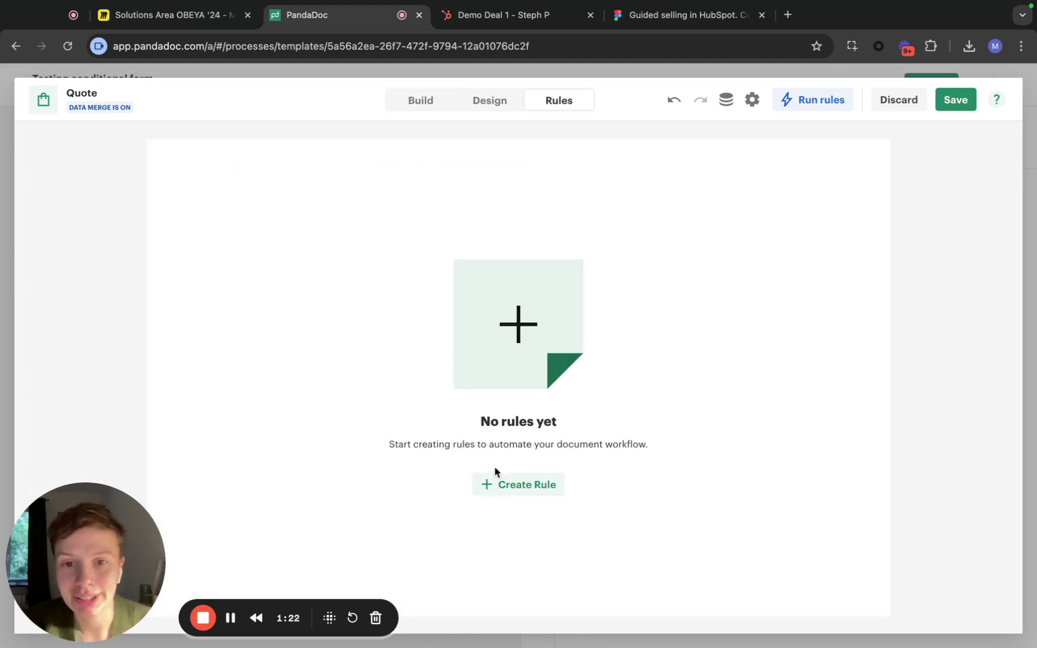
{"action": "left_click", "coordinate": [538, 498]}
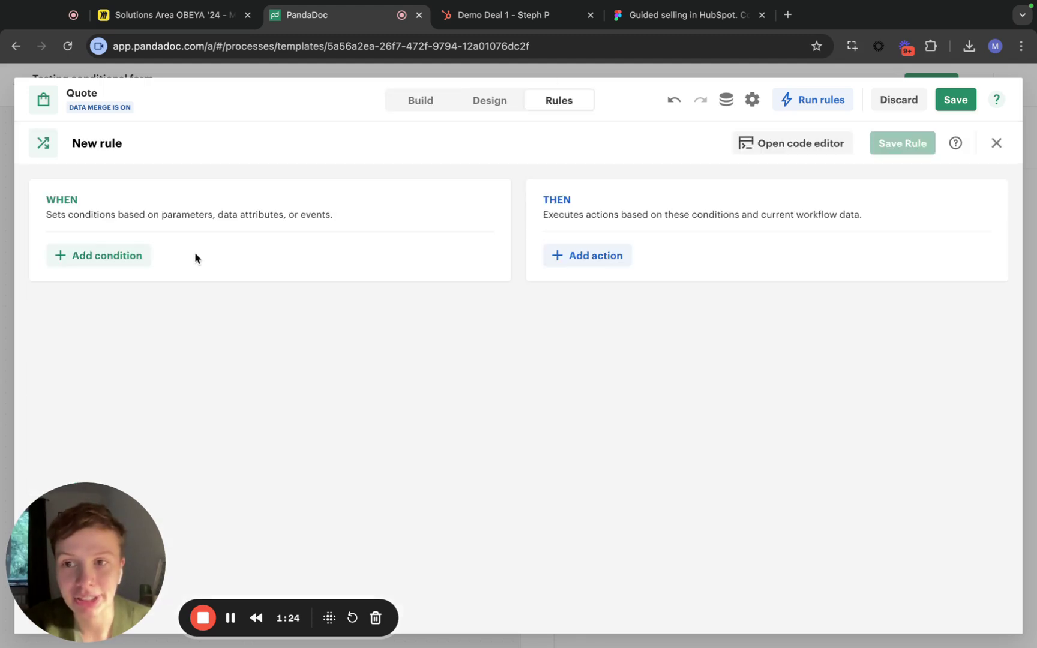
{"action": "left_click", "coordinate": [231, 618]}
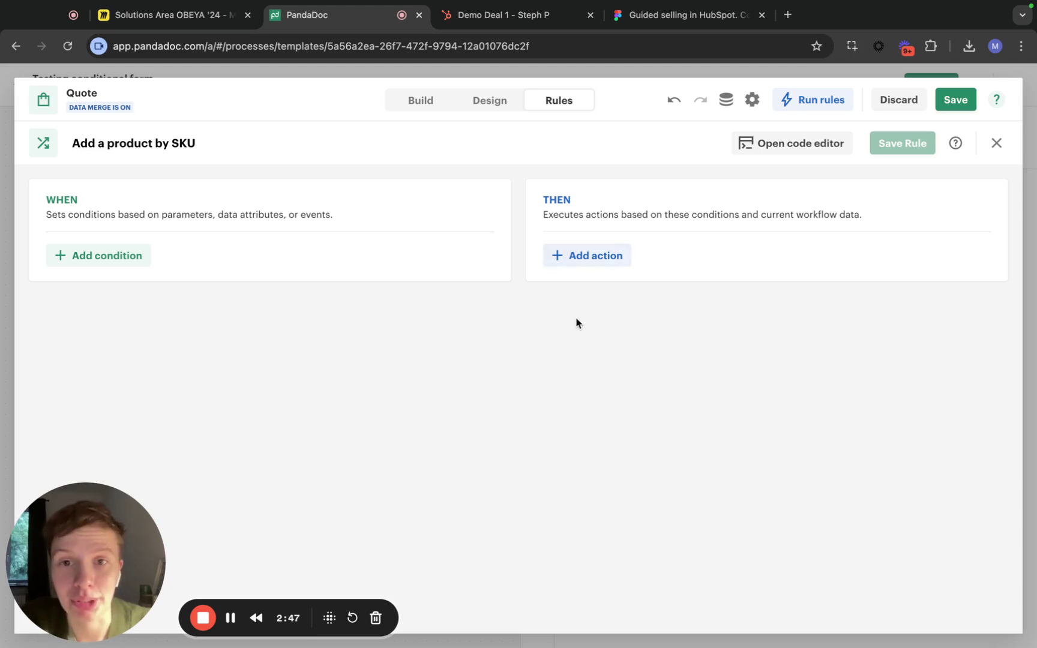
Give the rule an action that adds an existing product to the Products section, using [Data field.product] as the SKU.
{"action": "left_click", "coordinate": [615, 256]}
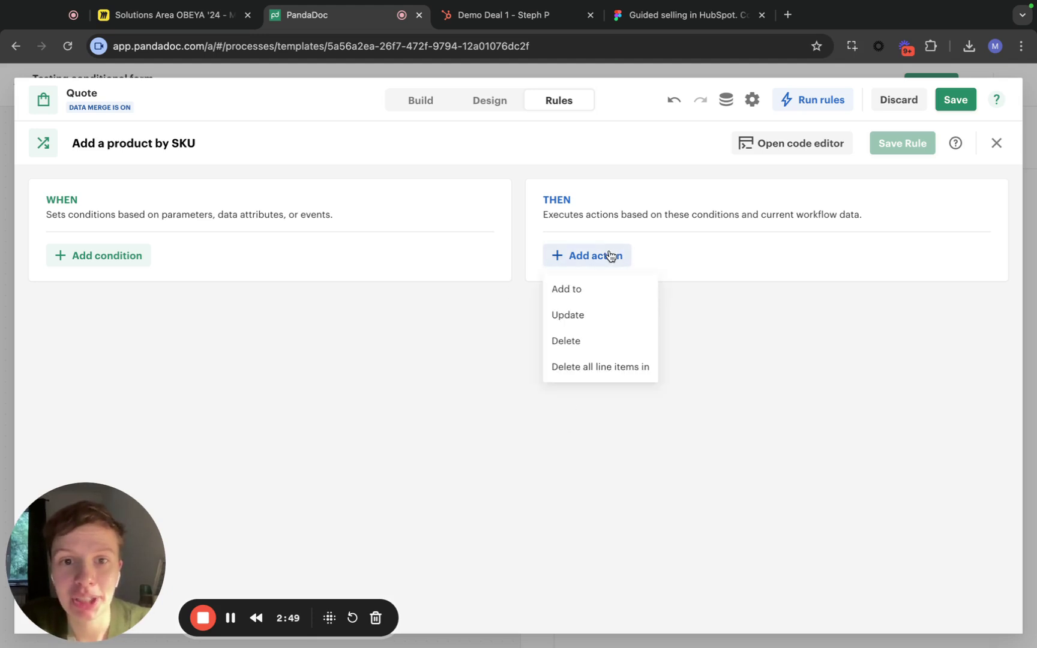
{"action": "left_click", "coordinate": [580, 290]}
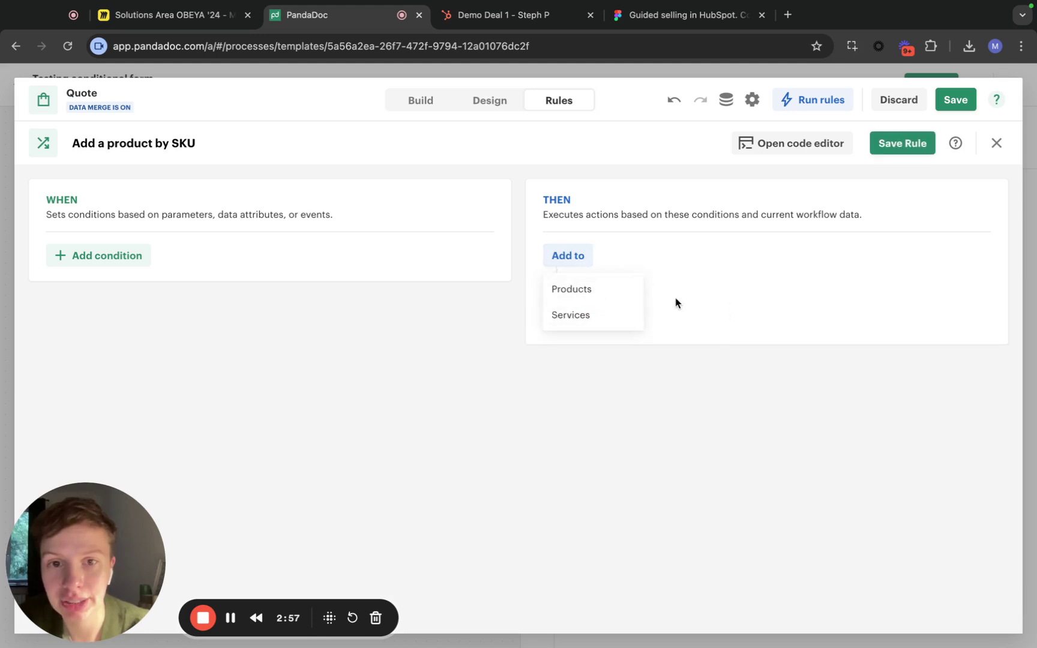
{"action": "left_click", "coordinate": [609, 290]}
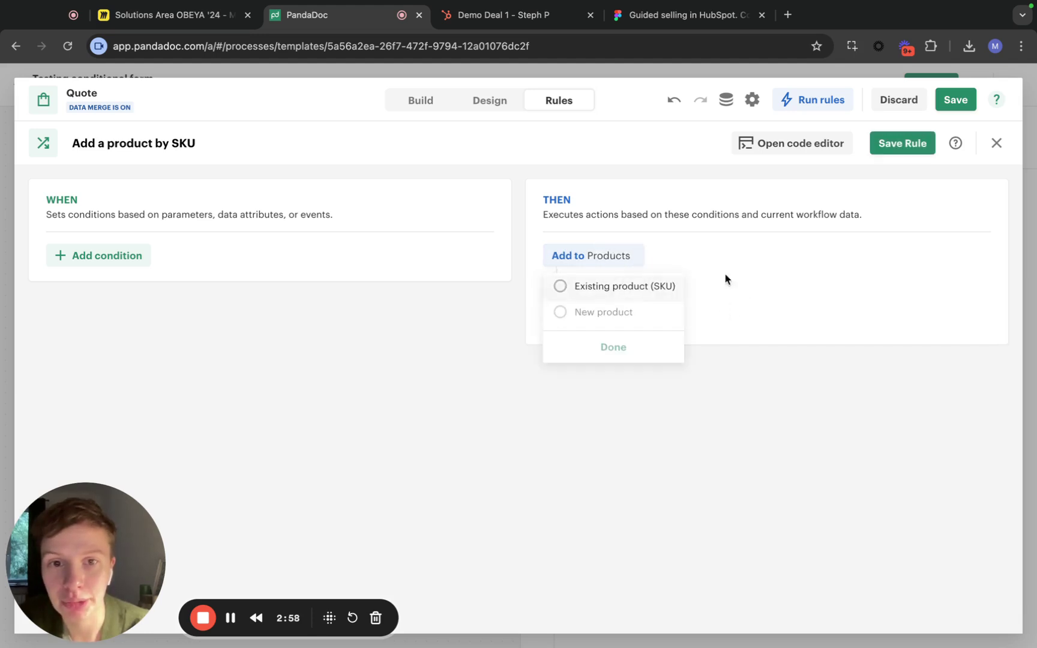
{"action": "left_click", "coordinate": [626, 287]}
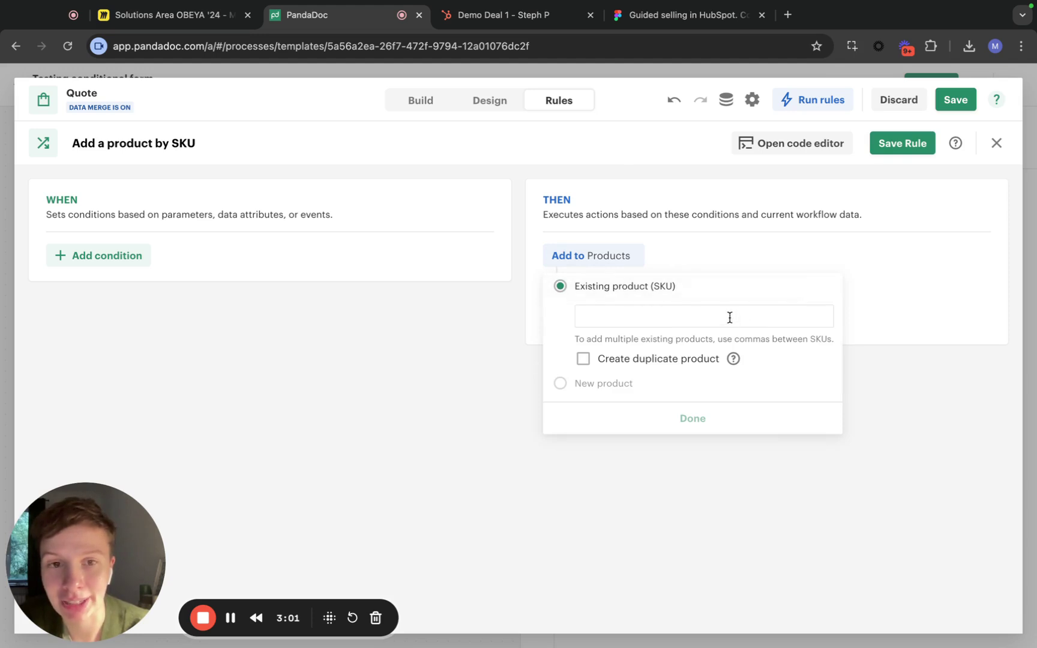
{"action": "left_click", "coordinate": [594, 321]}
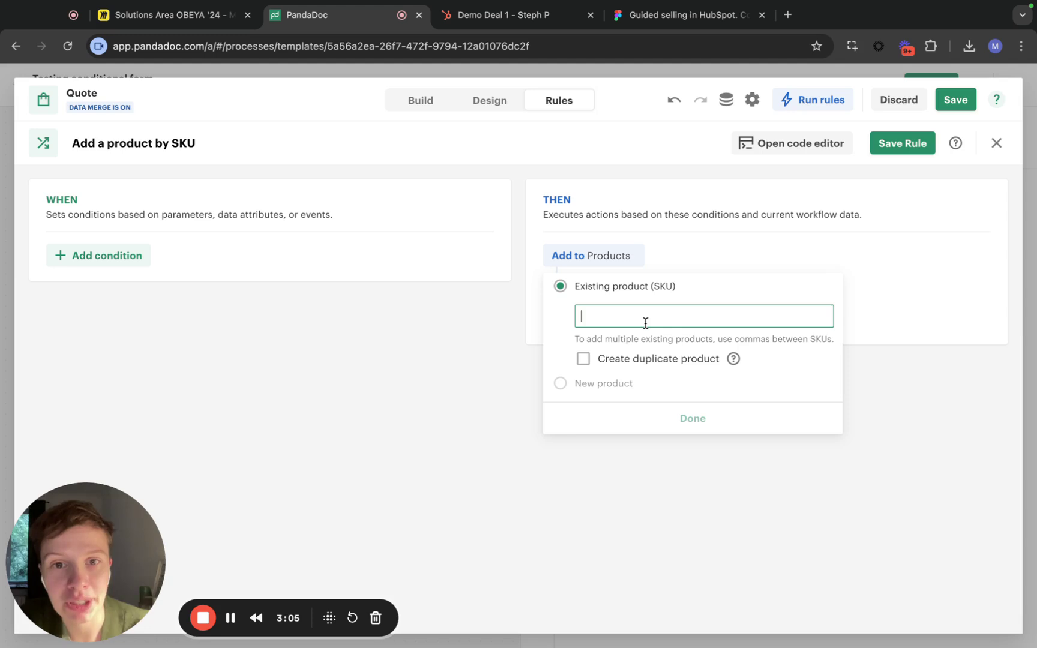
{"action": "type", "text": "["}
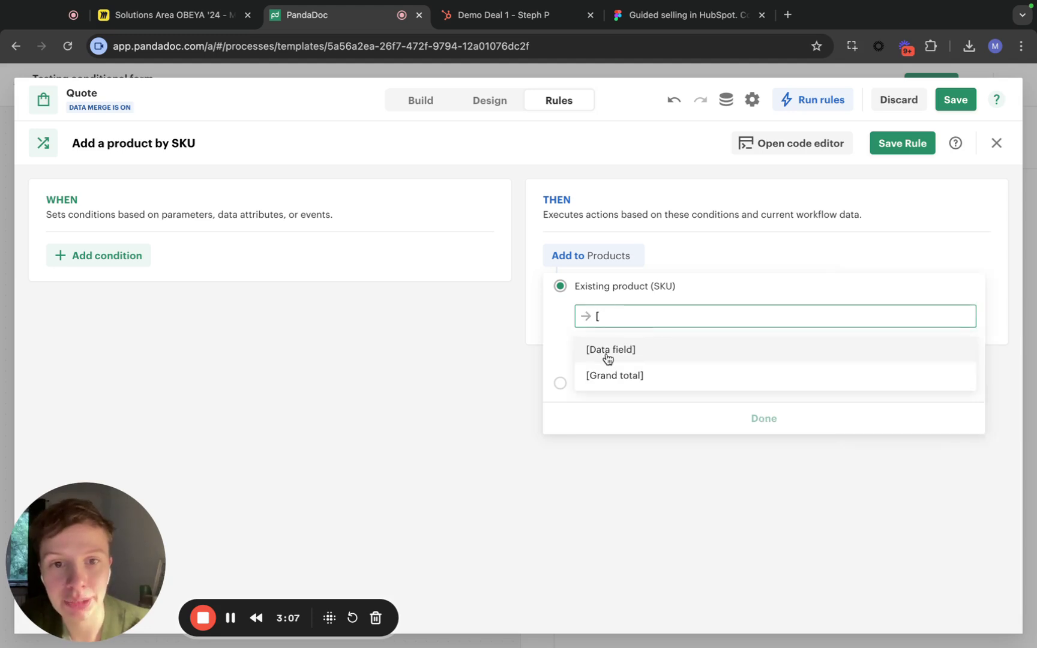
{"action": "left_click", "coordinate": [641, 352]}
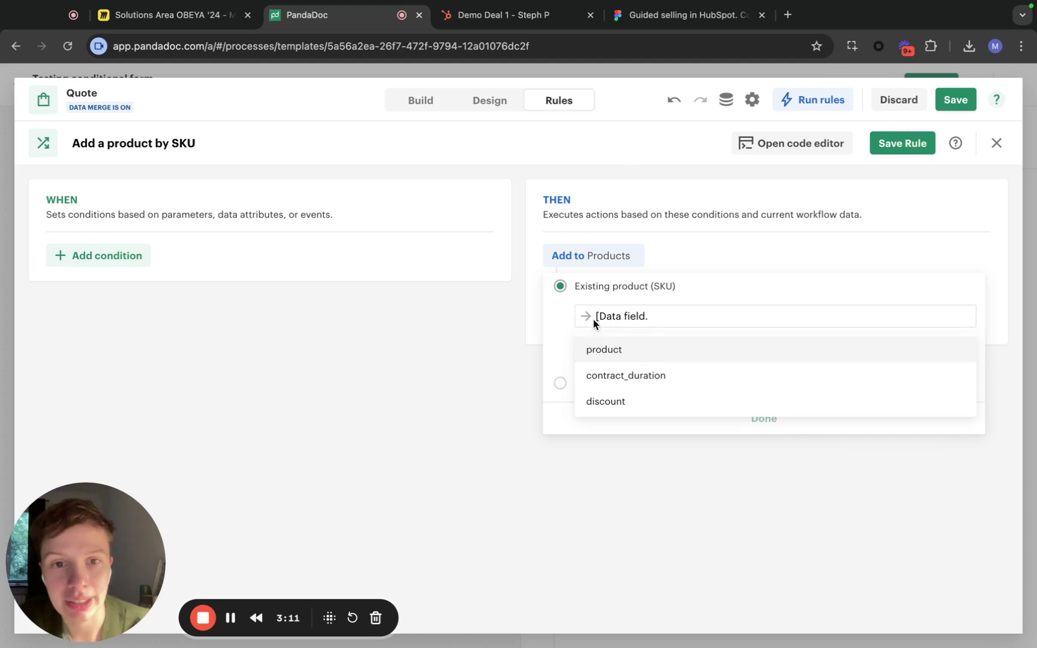
{"action": "left_click", "coordinate": [650, 358]}
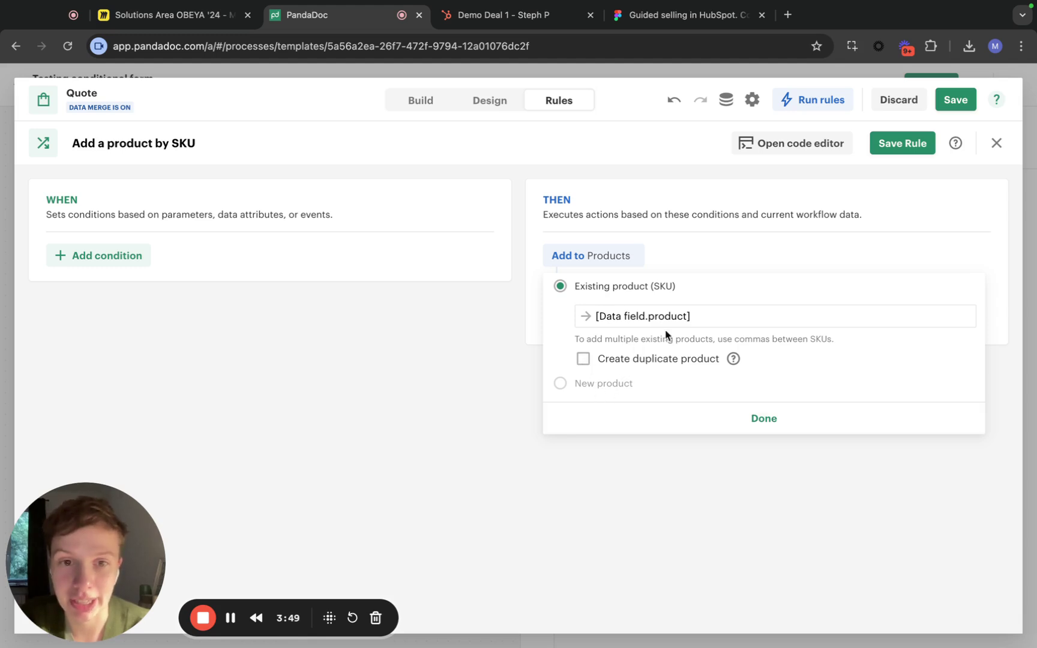
{"action": "left_click", "coordinate": [765, 420]}
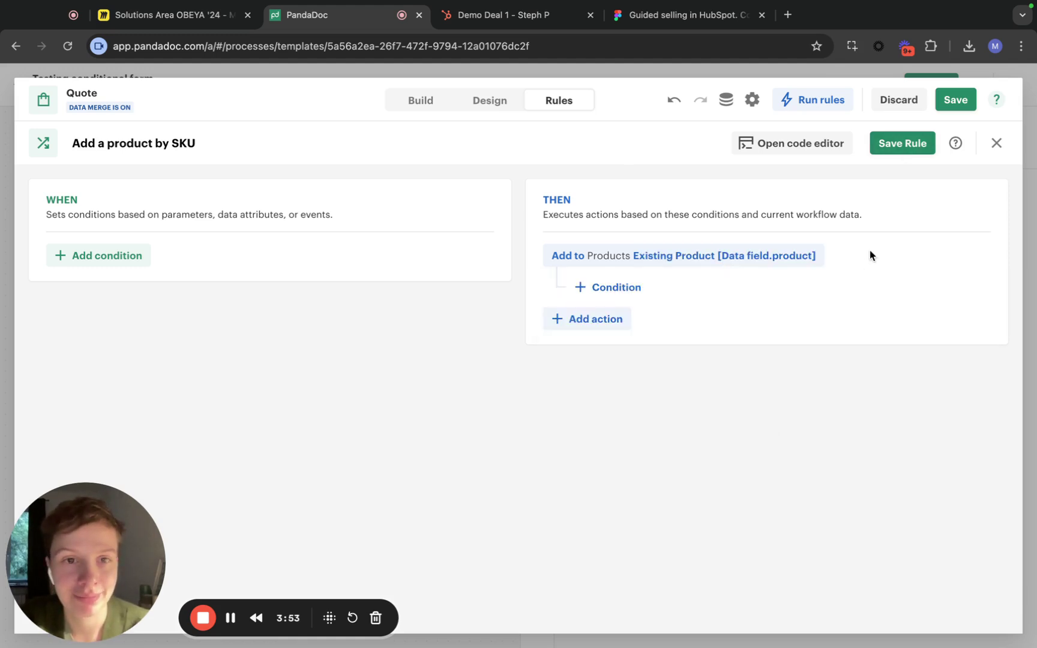
Save the "Add a product by SKU" rule and run the rules on the quote.
{"action": "left_click", "coordinate": [902, 144]}
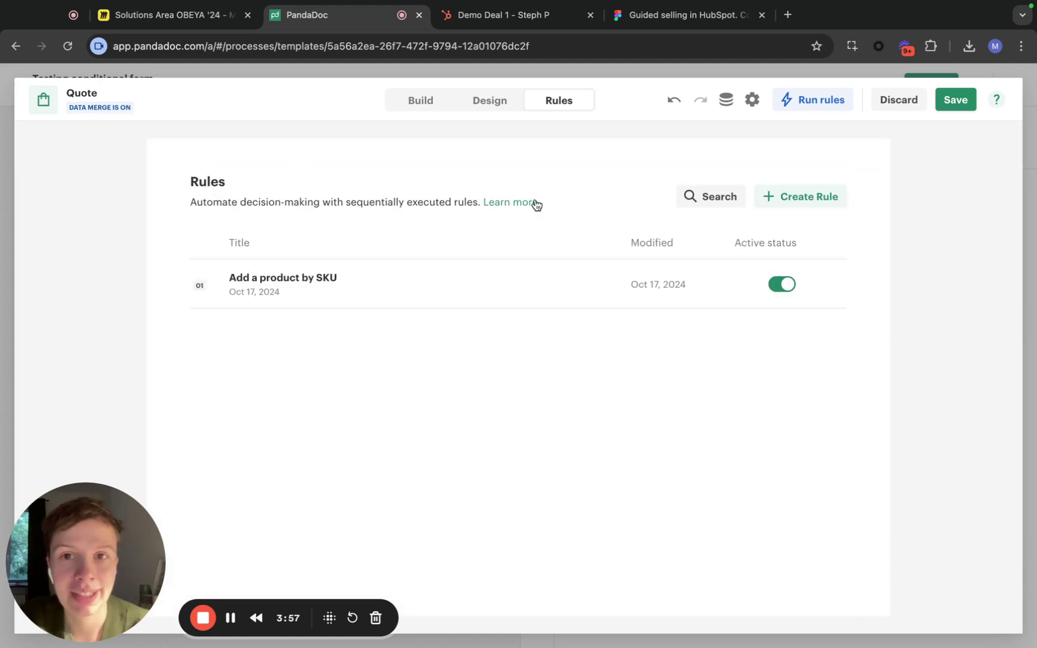
{"action": "left_click", "coordinate": [428, 102]}
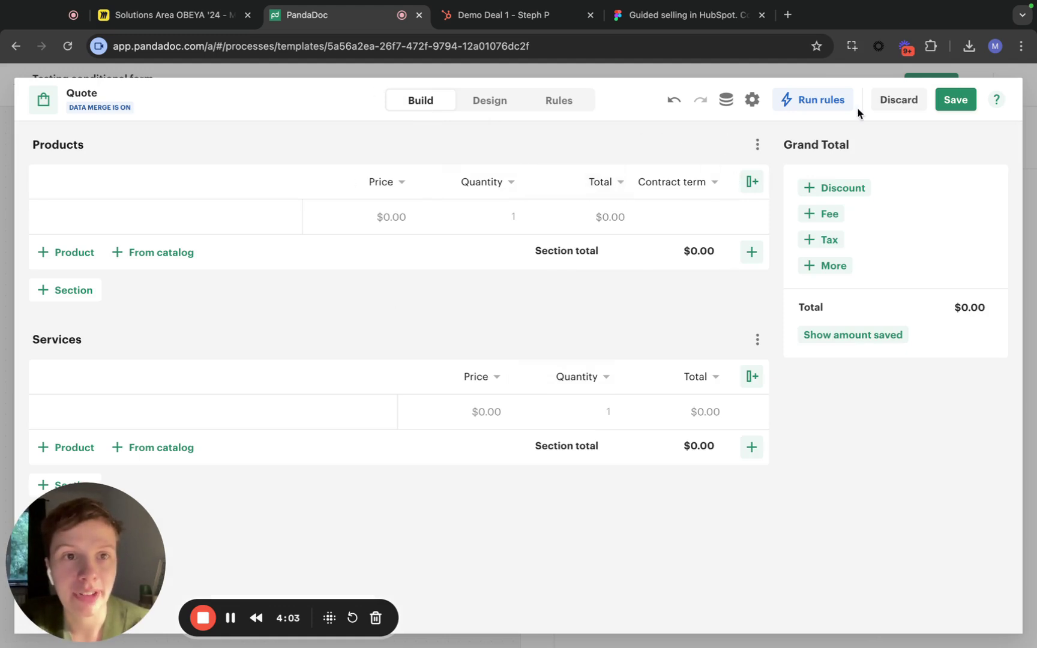
{"action": "left_click", "coordinate": [822, 102]}
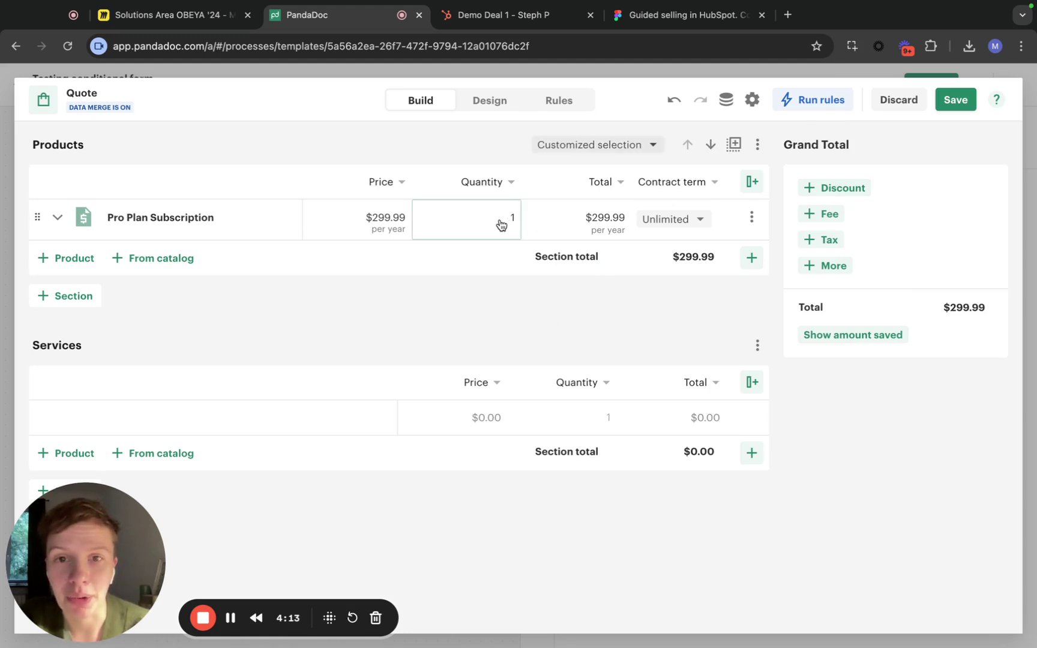
Try a quantity of 2 on the Pro Plan Subscription line item and restore it to 1.
{"action": "left_click", "coordinate": [501, 225]}
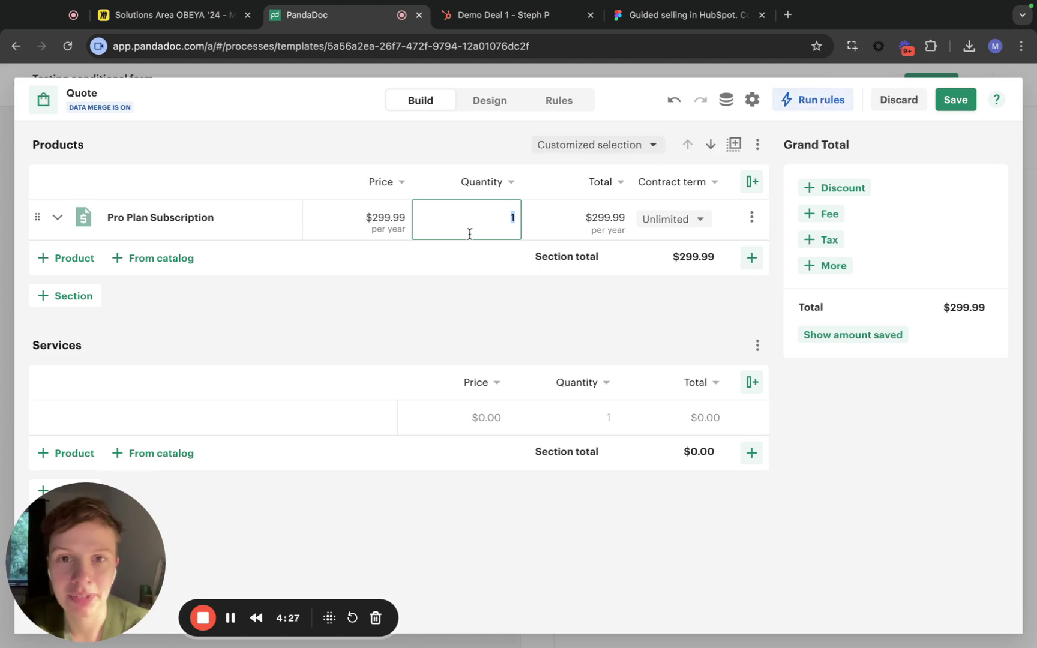
{"action": "left_click", "coordinate": [459, 321]}
{"action": "left_click", "coordinate": [518, 219]}
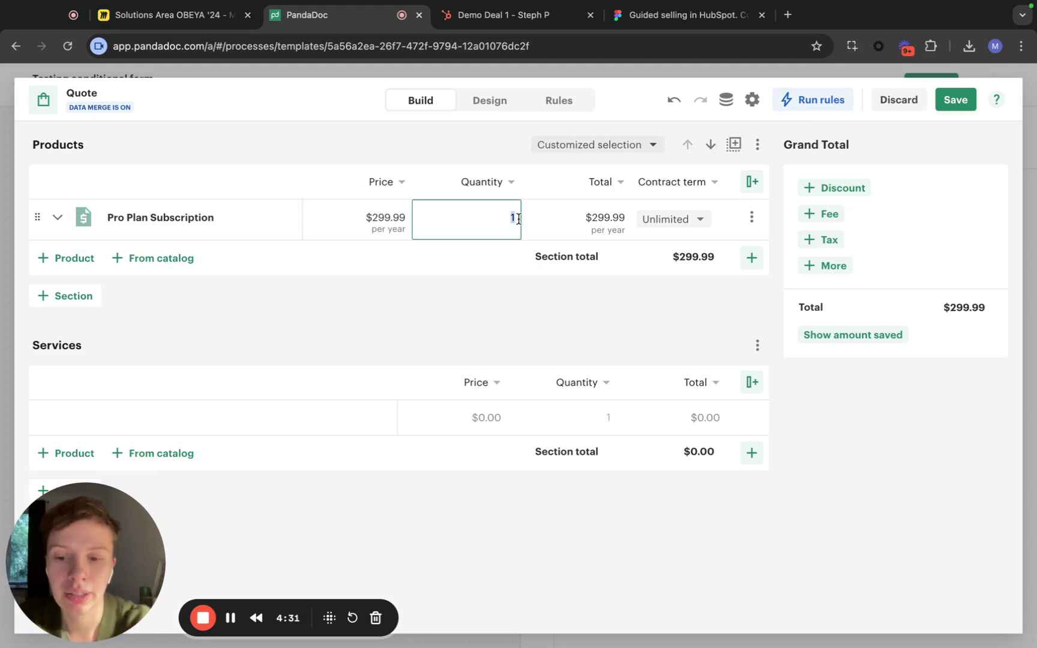
{"action": "type", "text": "2"}
{"action": "left_click", "coordinate": [524, 317]}
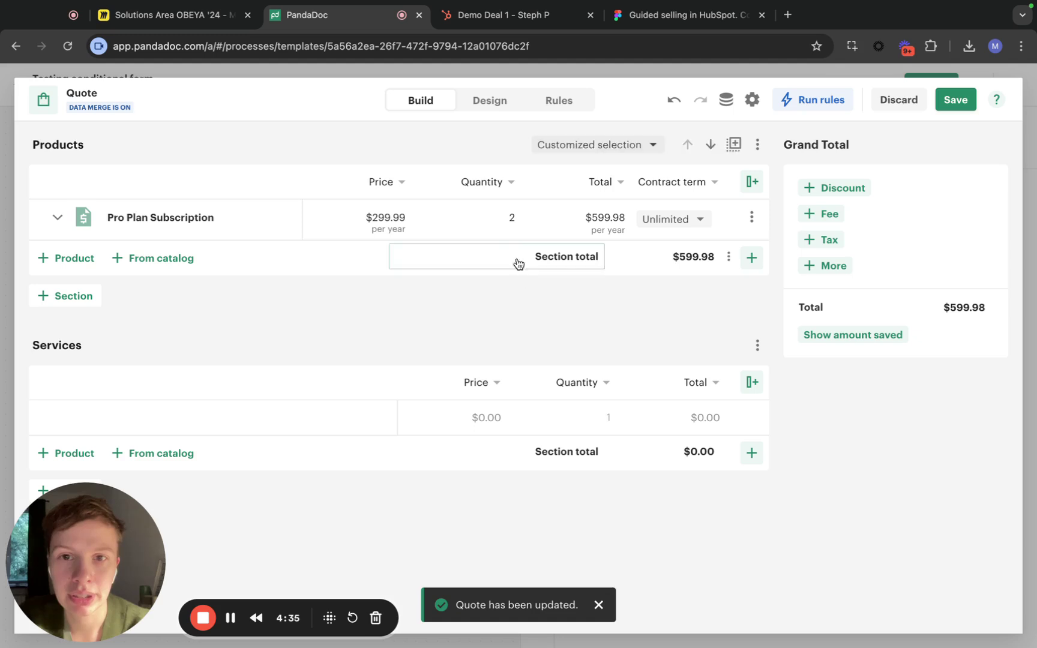
{"action": "left_click", "coordinate": [494, 218]}
{"action": "type", "text": "1"}
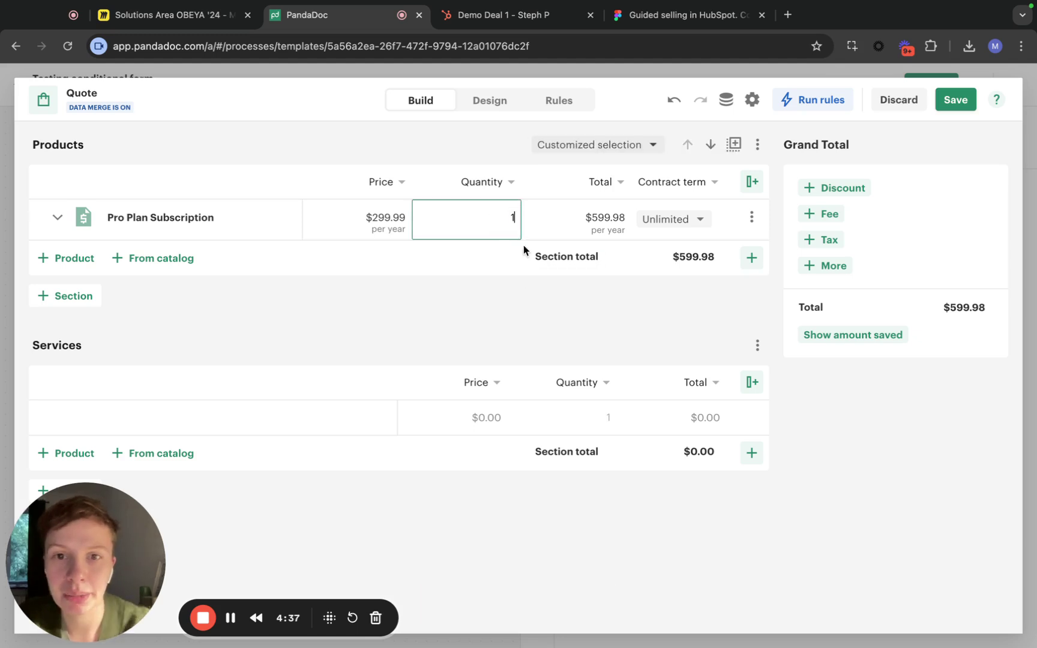
{"action": "left_click", "coordinate": [517, 305]}
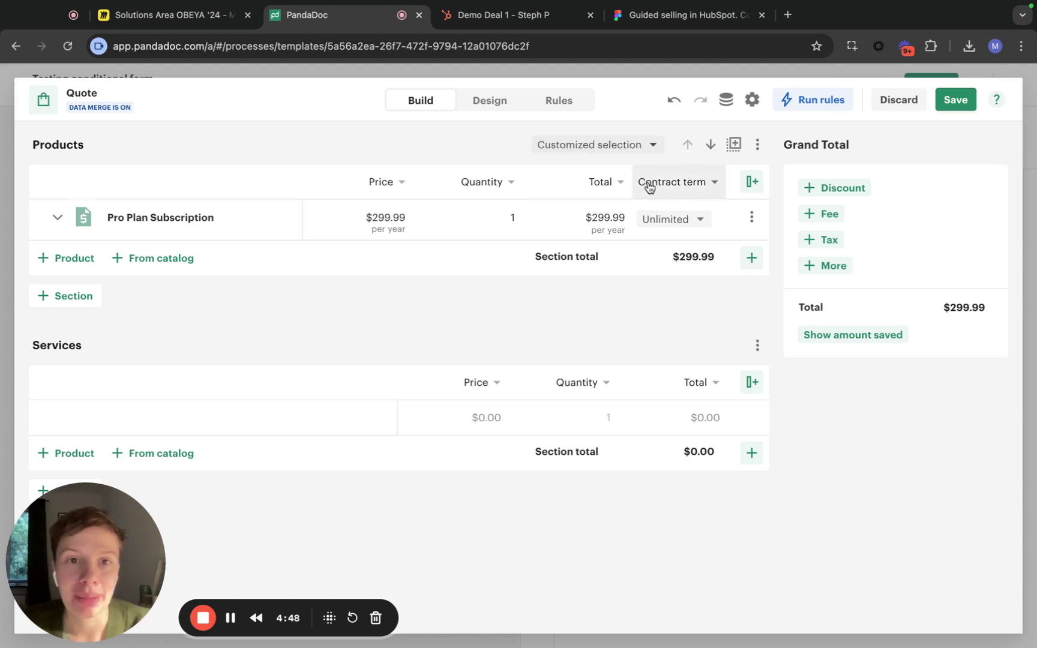
Check the quote data fields and create another rule named "Set contract duration".
{"action": "left_click", "coordinate": [726, 100]}
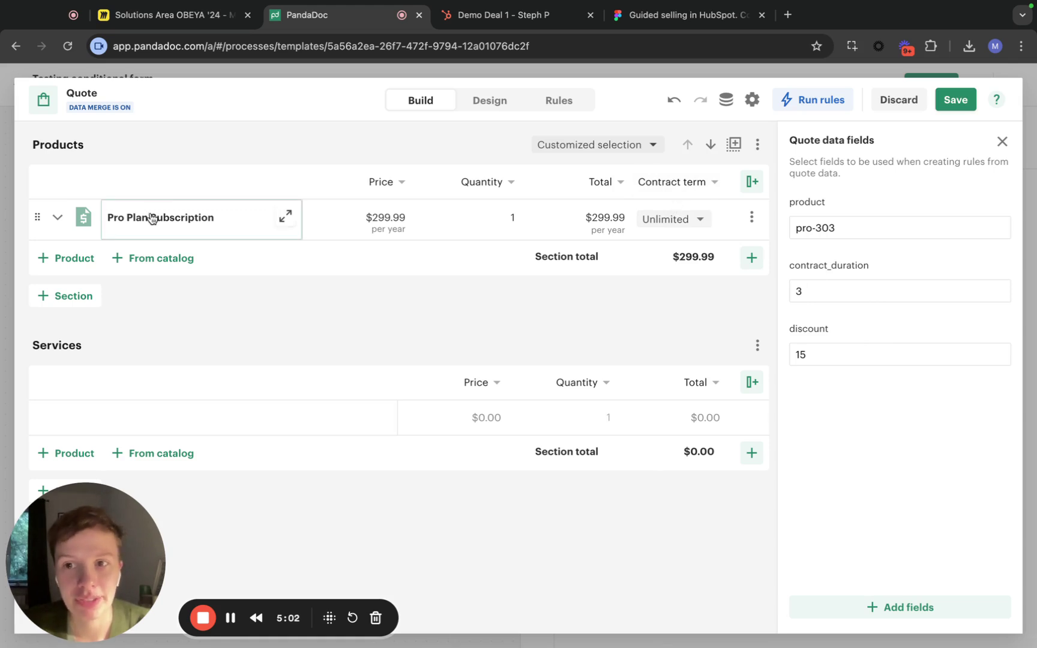
{"action": "left_click", "coordinate": [1001, 141]}
{"action": "left_click", "coordinate": [557, 97]}
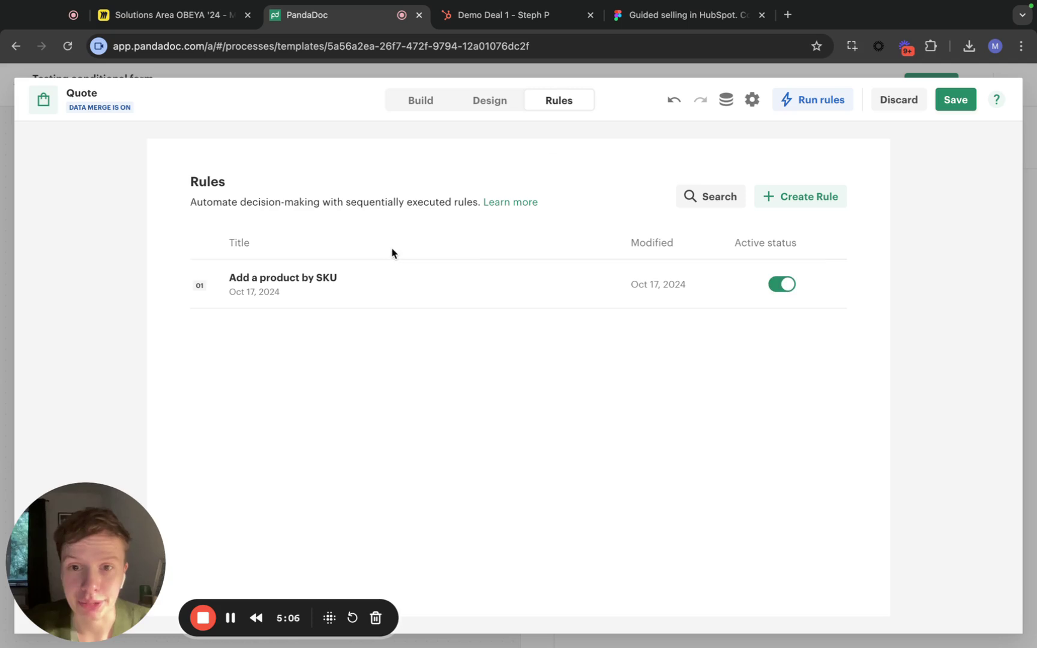
{"action": "left_click", "coordinate": [828, 205]}
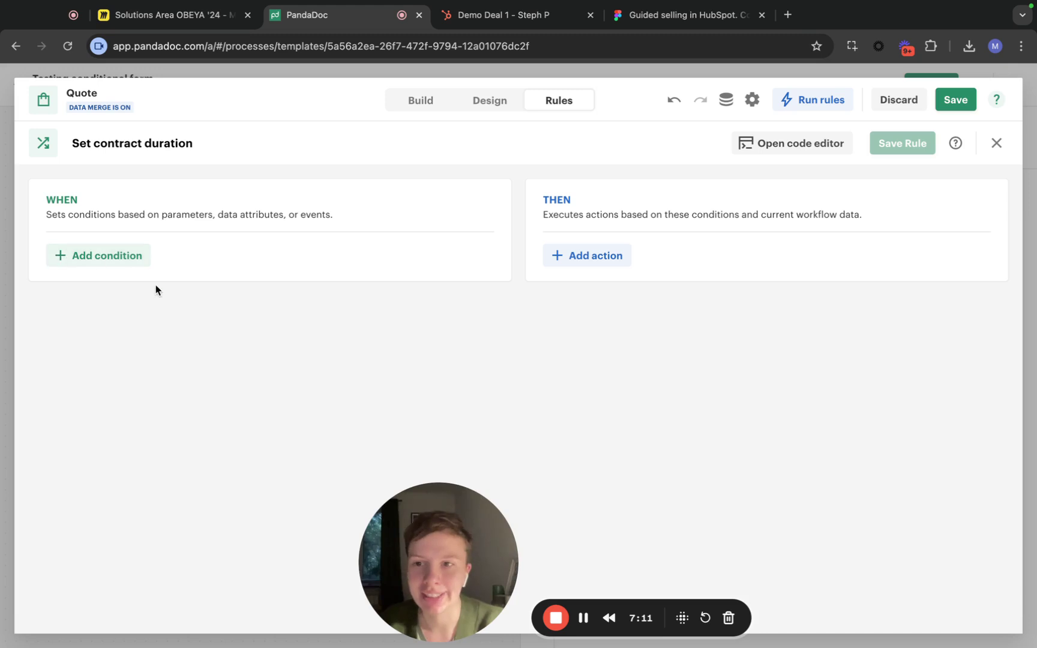
Add a condition to the rule that line items contain elements whose Name is not empty.
{"action": "left_click", "coordinate": [114, 257]}
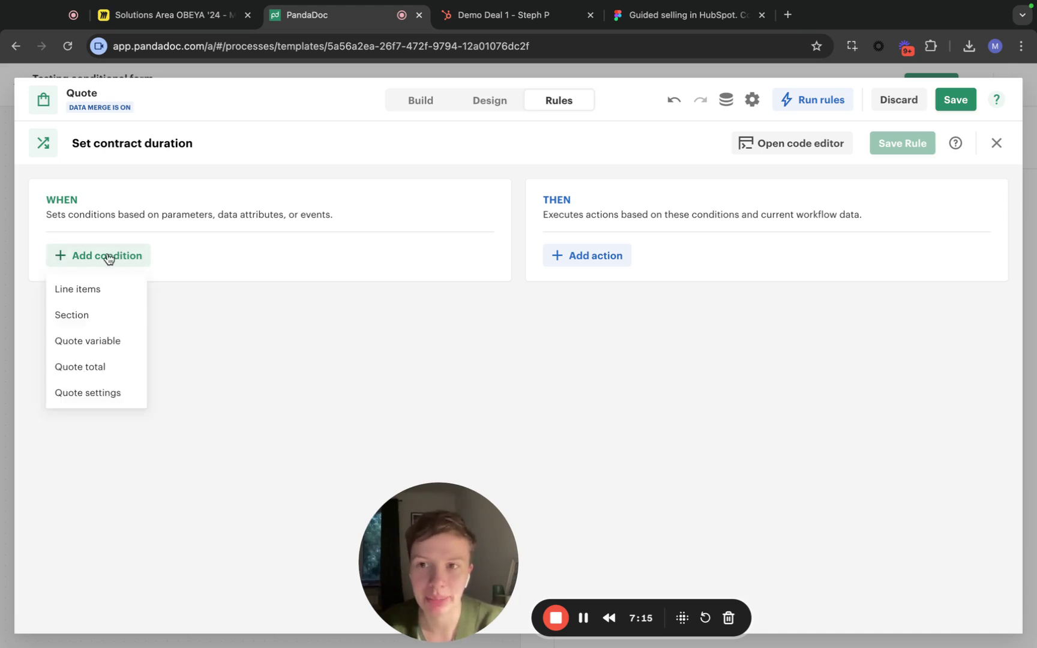
{"action": "left_click", "coordinate": [95, 291]}
{"action": "left_click", "coordinate": [121, 289]}
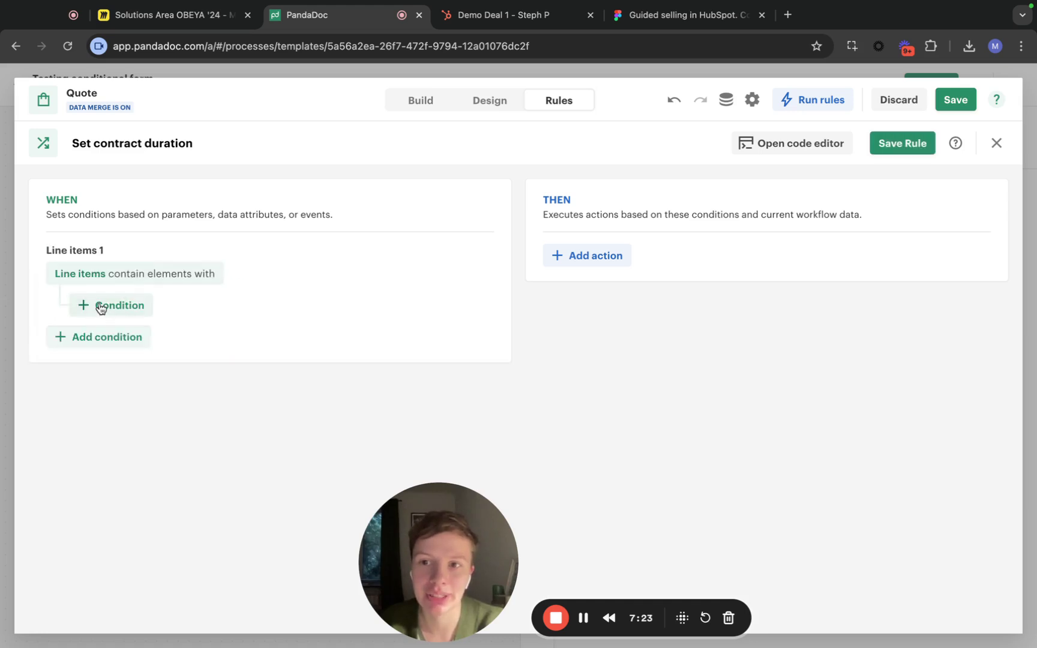
{"action": "left_click", "coordinate": [127, 305]}
{"action": "left_click", "coordinate": [88, 337]}
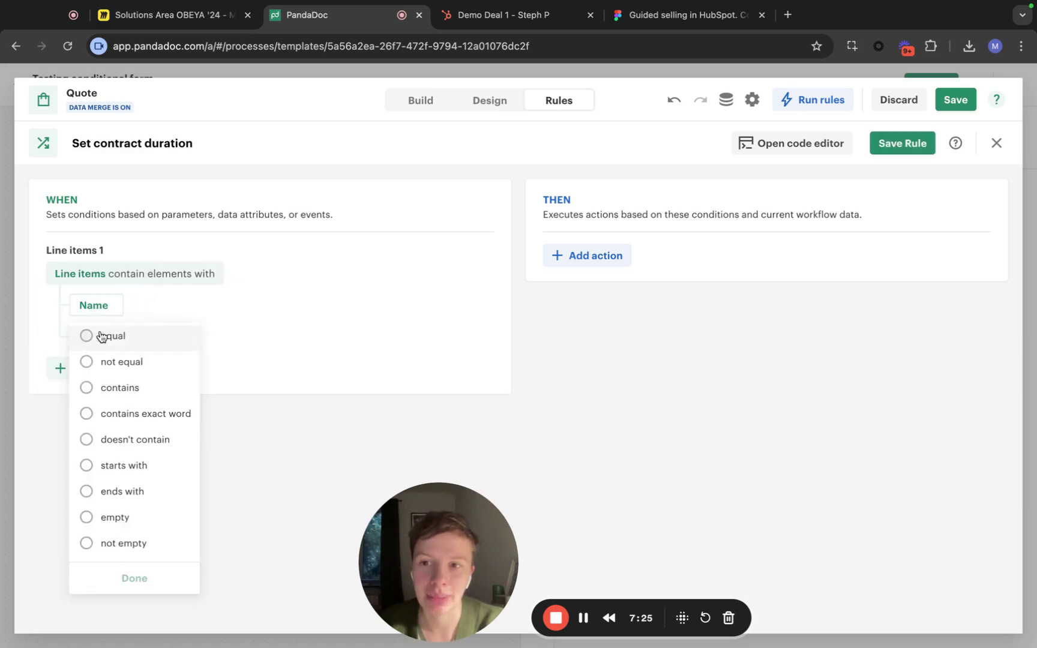
{"action": "left_click", "coordinate": [130, 547]}
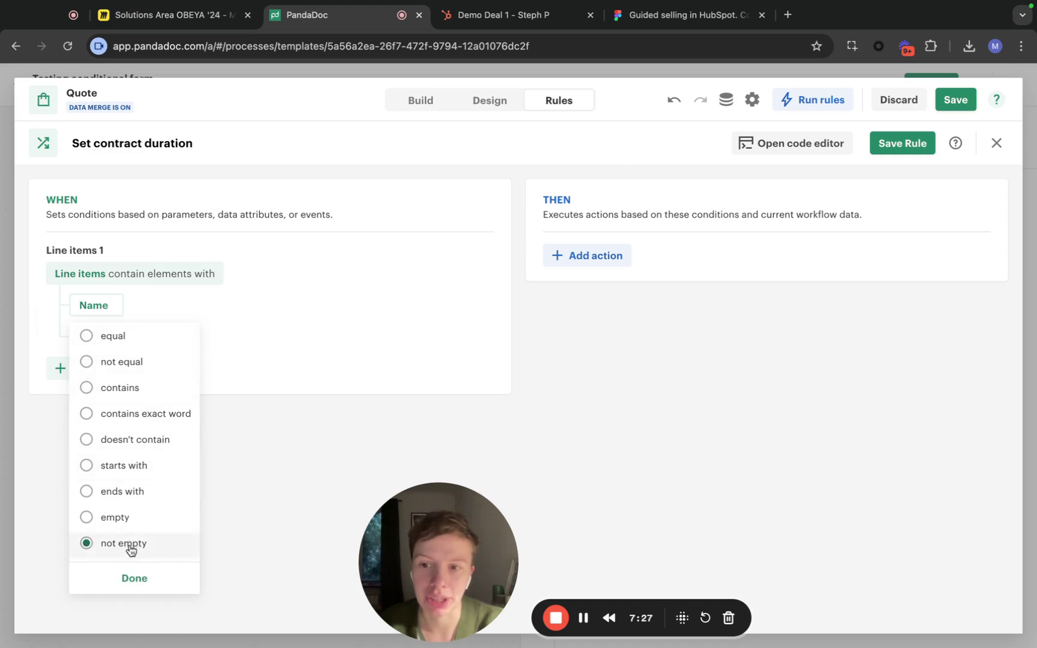
{"action": "left_click", "coordinate": [135, 579]}
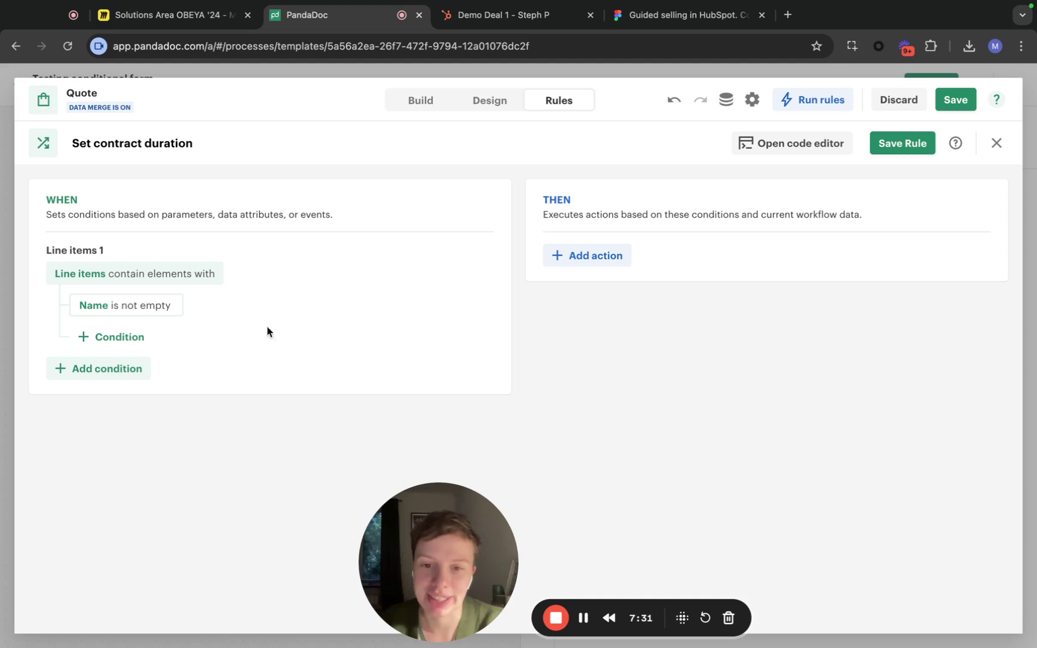
Add an action to the rule that updates Line items 1 with a Contract term.
{"action": "left_click", "coordinate": [603, 265]}
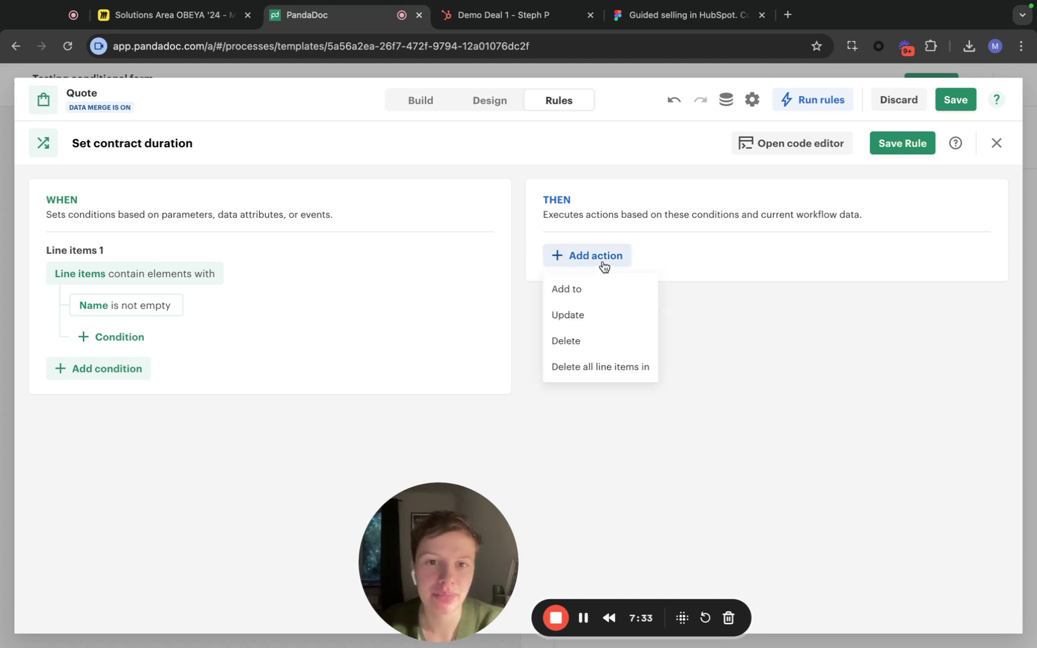
{"action": "left_click", "coordinate": [568, 318]}
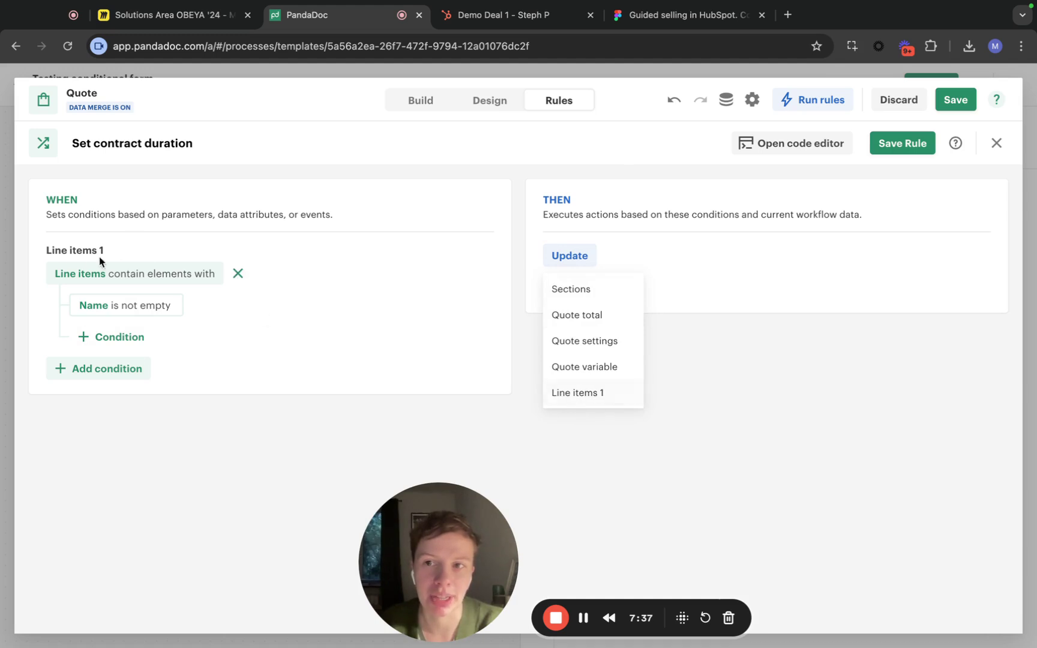
{"action": "left_click", "coordinate": [580, 393]}
{"action": "left_click", "coordinate": [589, 290]}
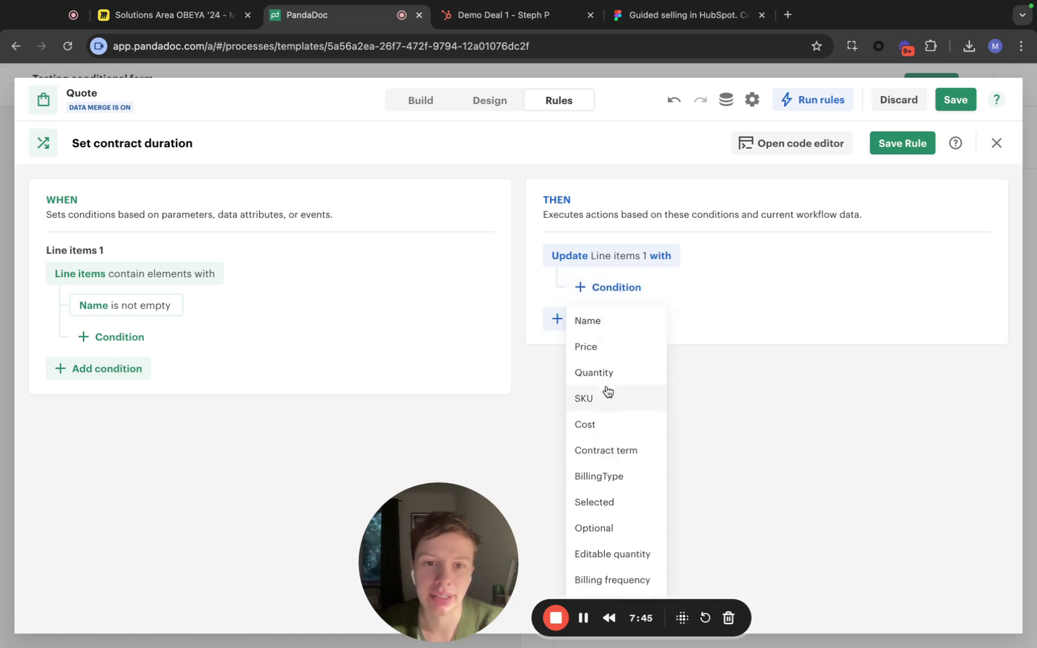
{"action": "left_click", "coordinate": [604, 457]}
Set the action's contract term to the reference [Data field.contract_duration].
{"action": "left_click", "coordinate": [630, 350]}
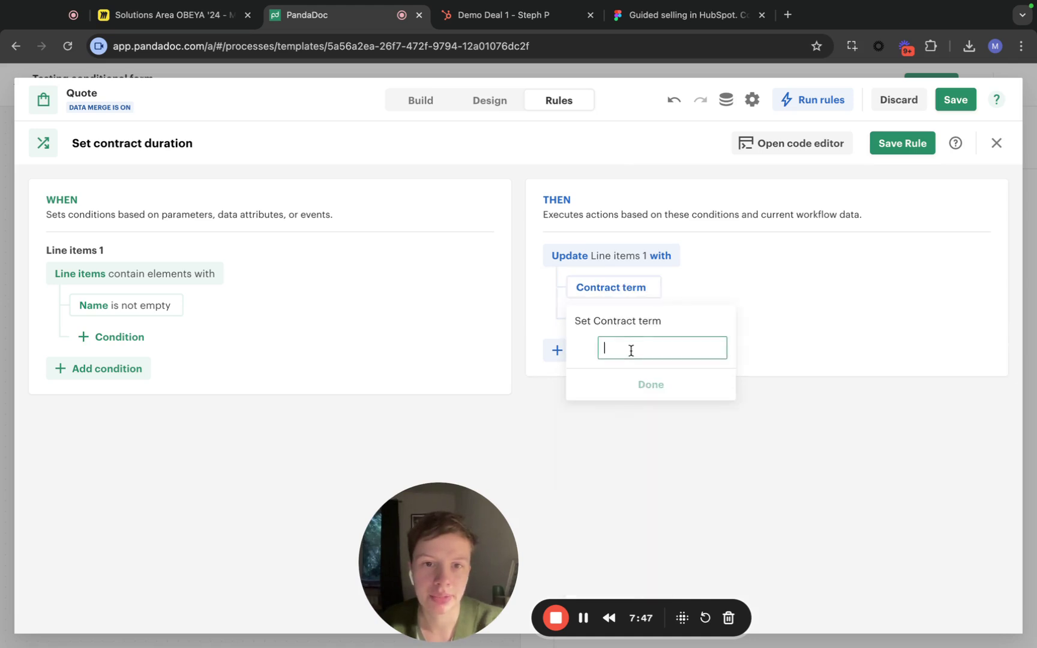
{"action": "type", "text": "x"}
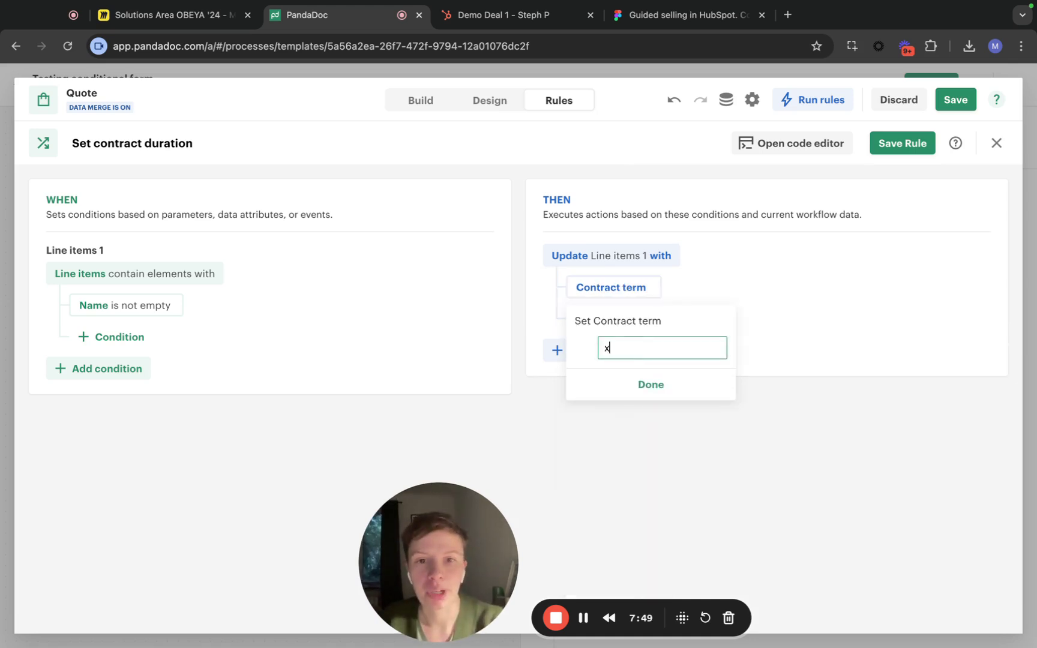
{"action": "type", "text": "["}
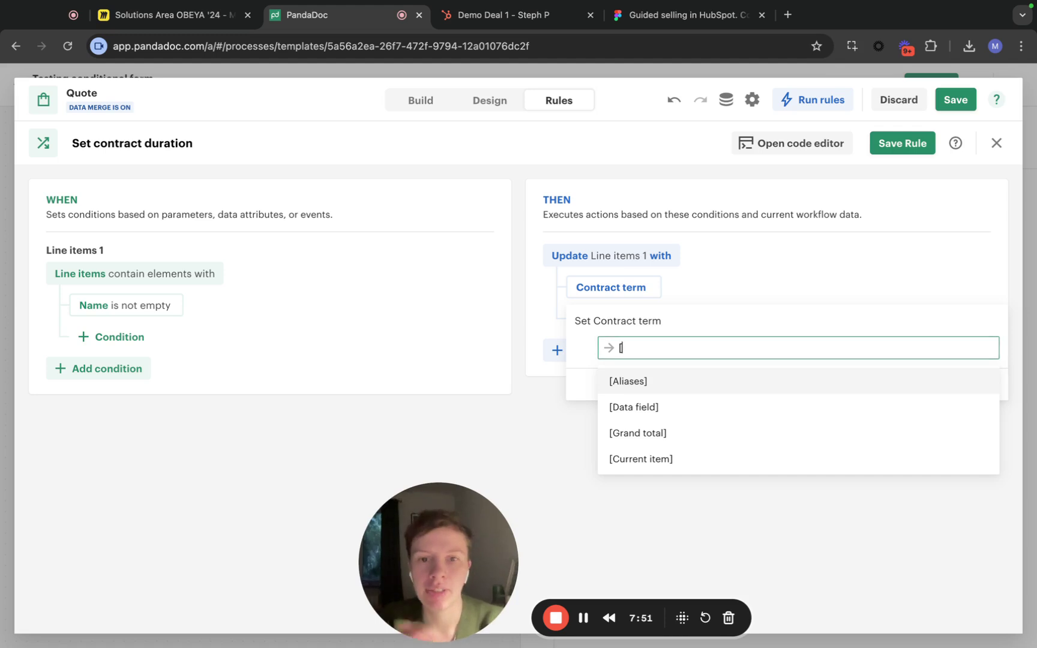
{"action": "left_click", "coordinate": [676, 406]}
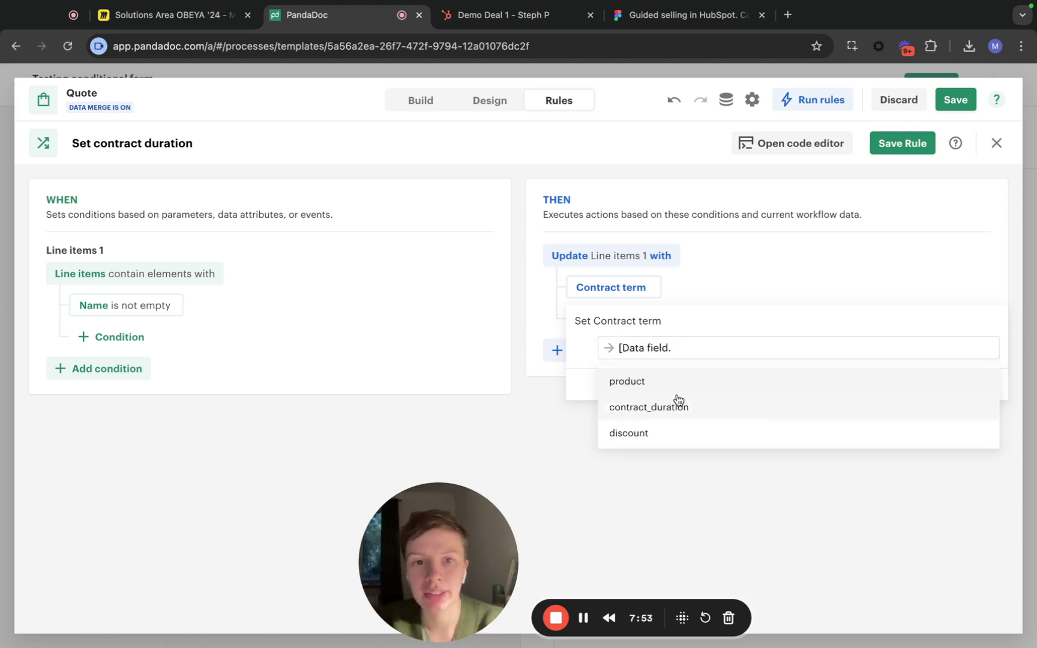
{"action": "left_click", "coordinate": [695, 405]}
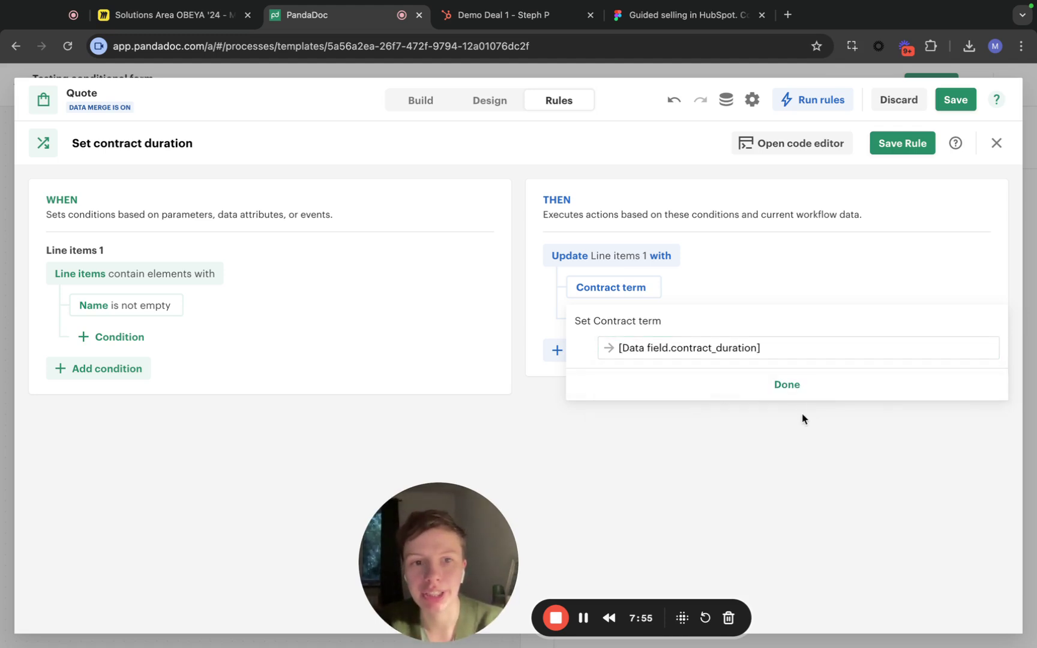
{"action": "left_click", "coordinate": [816, 399]}
Save the "Set contract duration" rule and run the rules on the quote.
{"action": "left_click", "coordinate": [887, 147]}
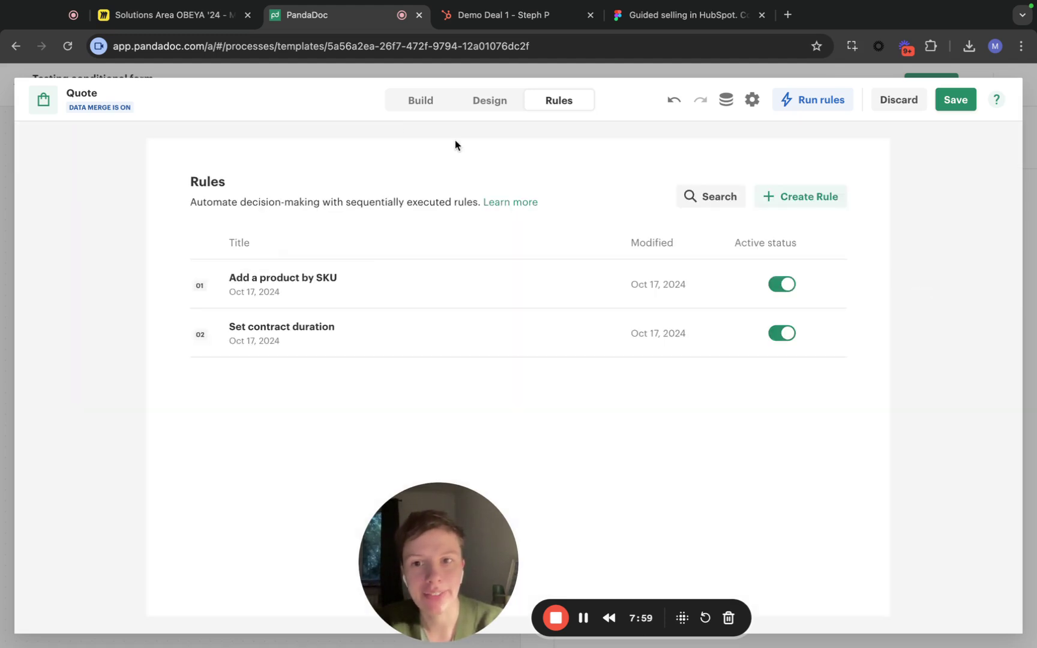
{"action": "left_click", "coordinate": [406, 106]}
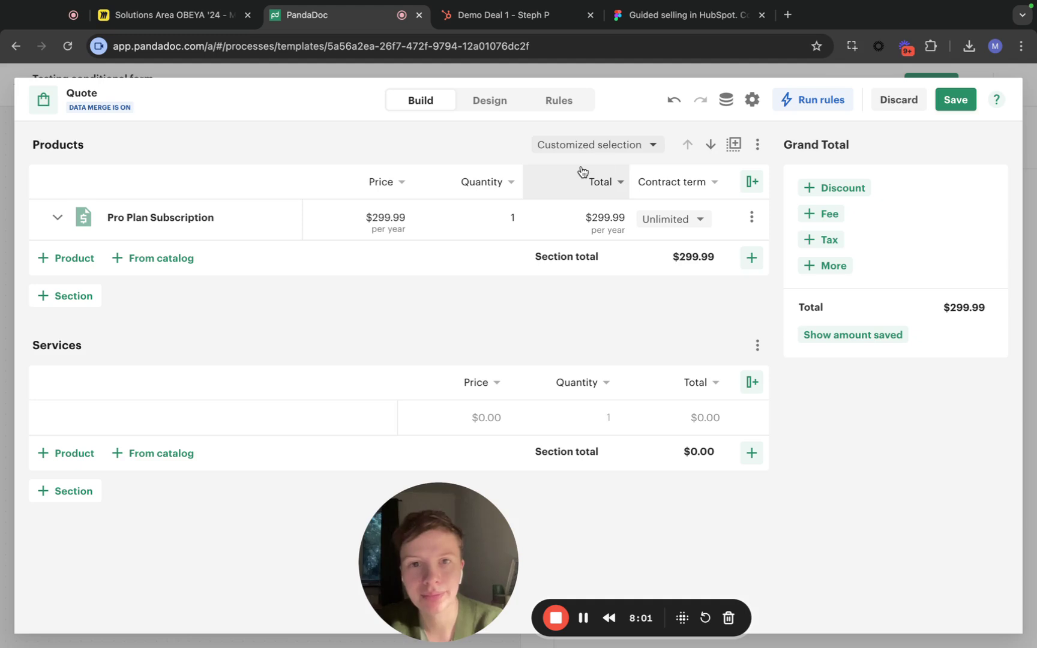
{"action": "left_click", "coordinate": [824, 110]}
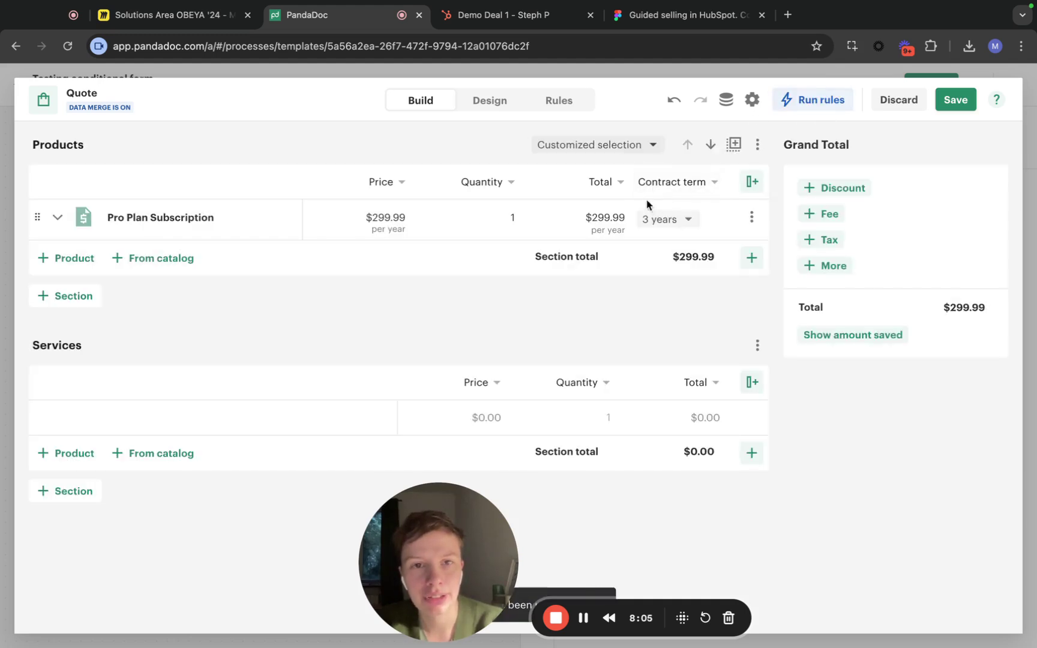
Try 30 as the contract_duration value in the quote data fields and set it to 5, applying each value.
{"action": "left_click", "coordinate": [726, 100]}
{"action": "left_click", "coordinate": [886, 291]}
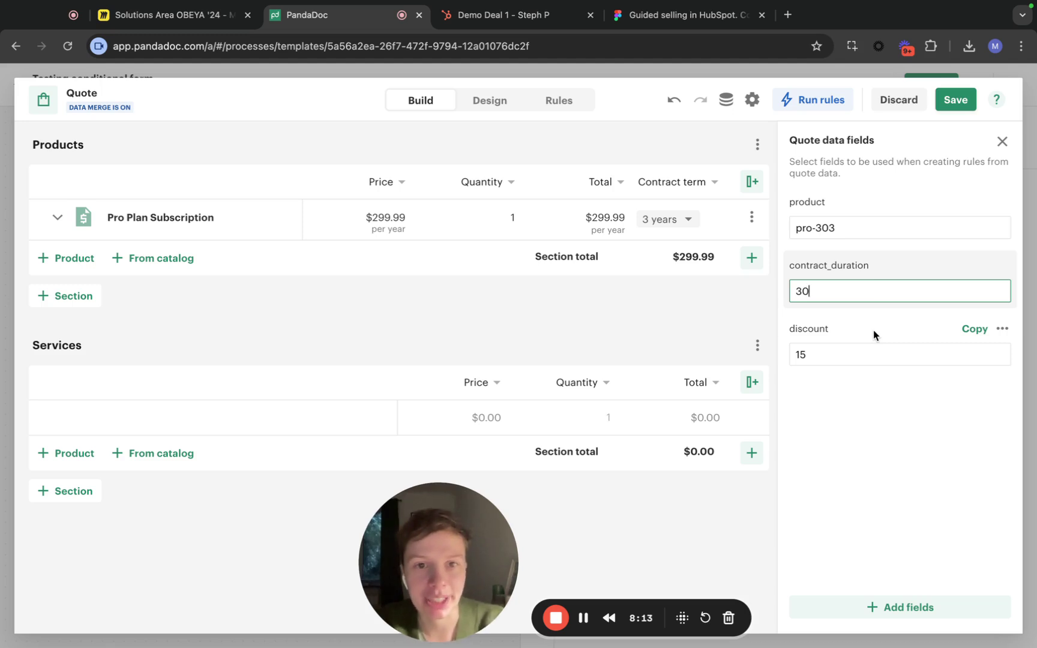
{"action": "key", "text": "Return"}
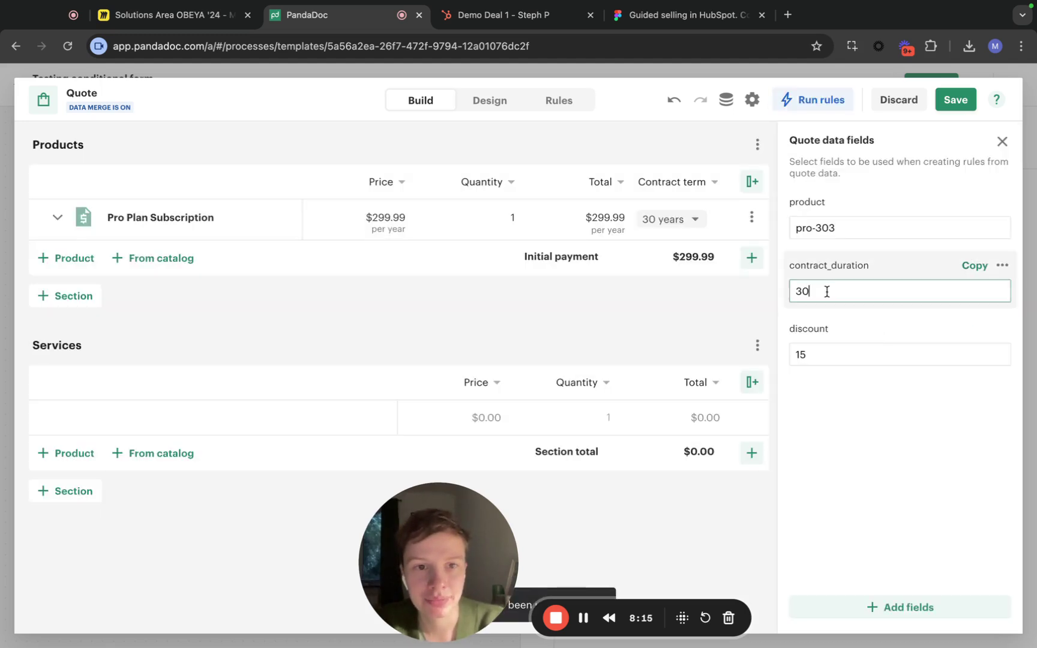
{"action": "key", "text": "BackSpace"}
{"action": "key", "text": "BackSpace"}
{"action": "type", "text": "5"}
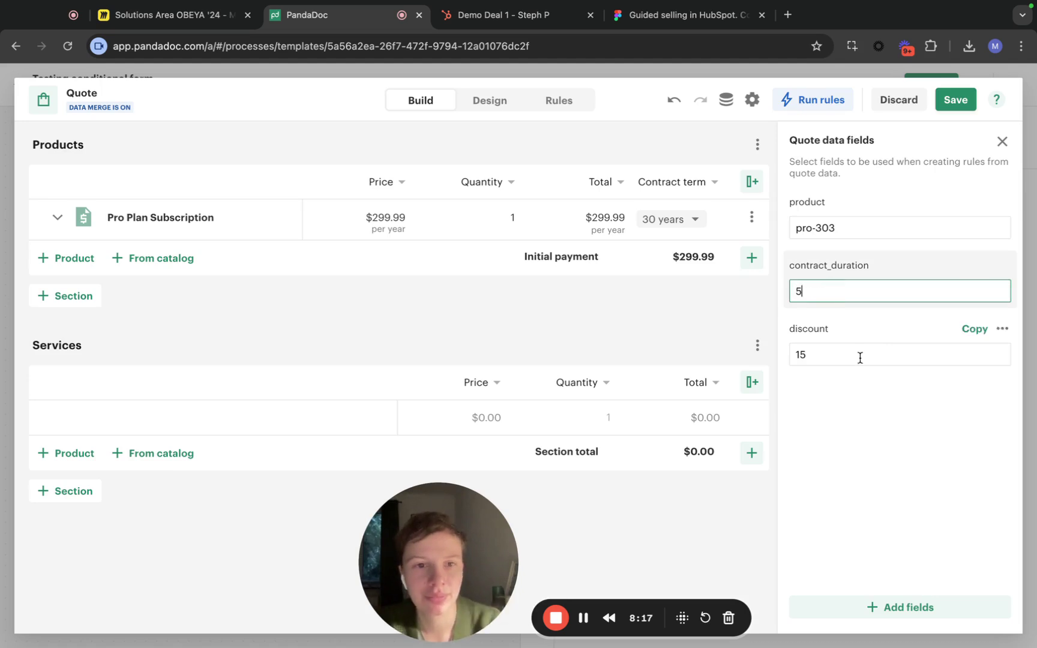
{"action": "key", "text": "Return"}
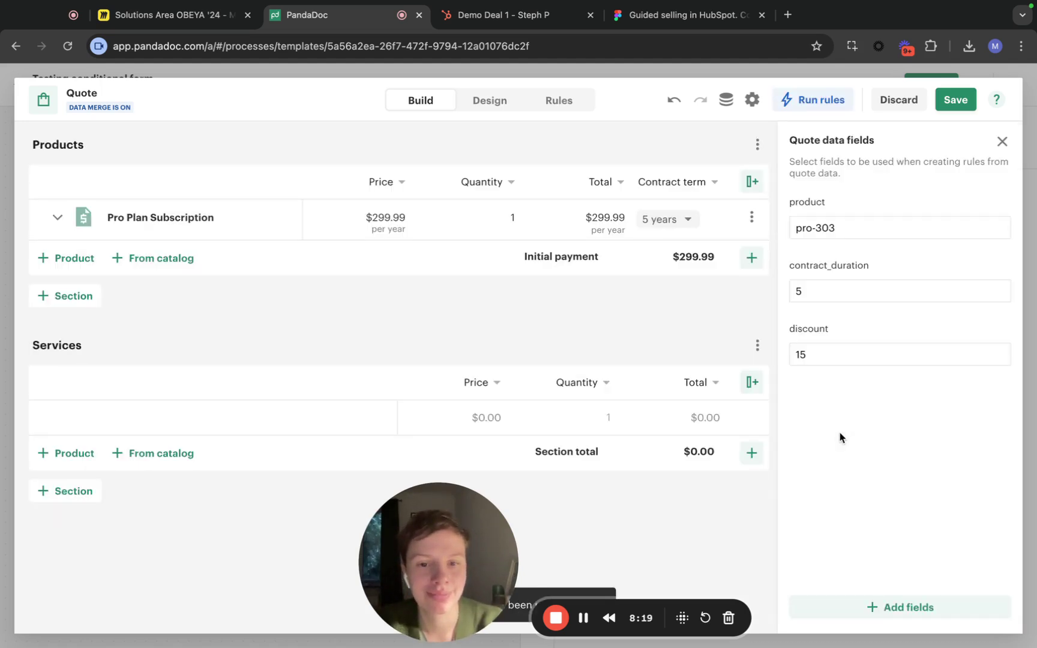
{"action": "left_click", "coordinate": [1002, 141]}
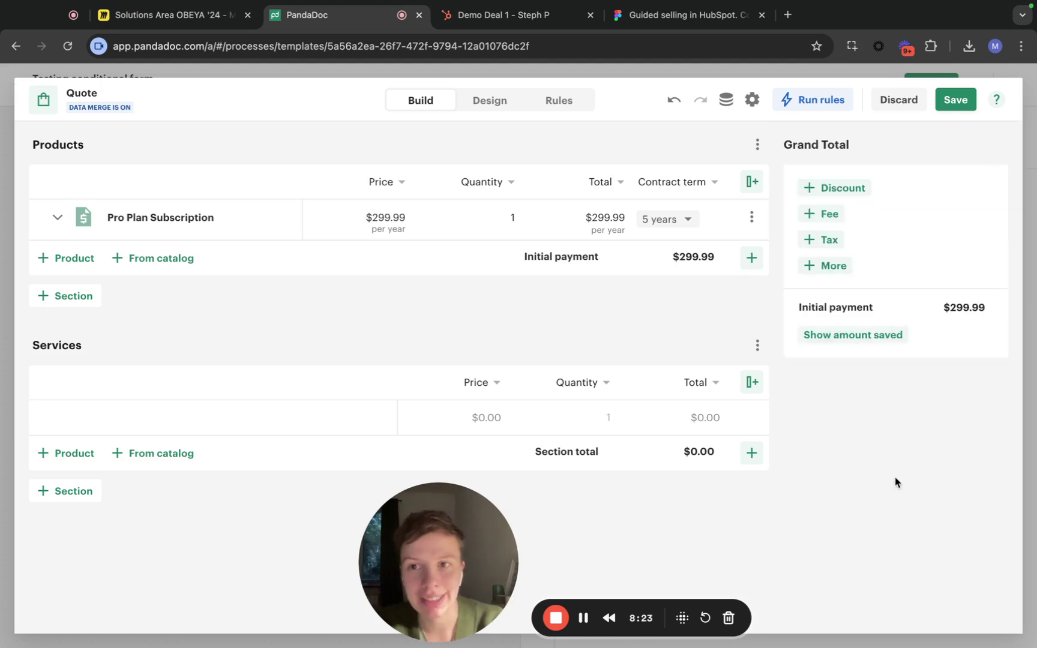
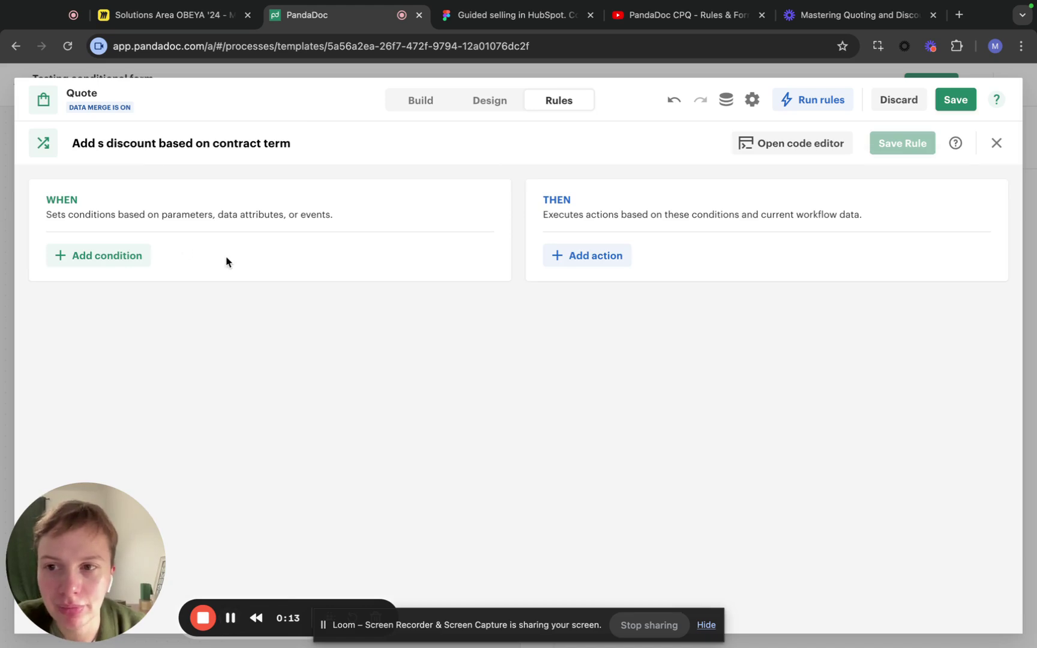
Add a condition to the contract term discount rule that line items contain elements whose Name is not empty.
{"action": "left_click", "coordinate": [105, 258]}
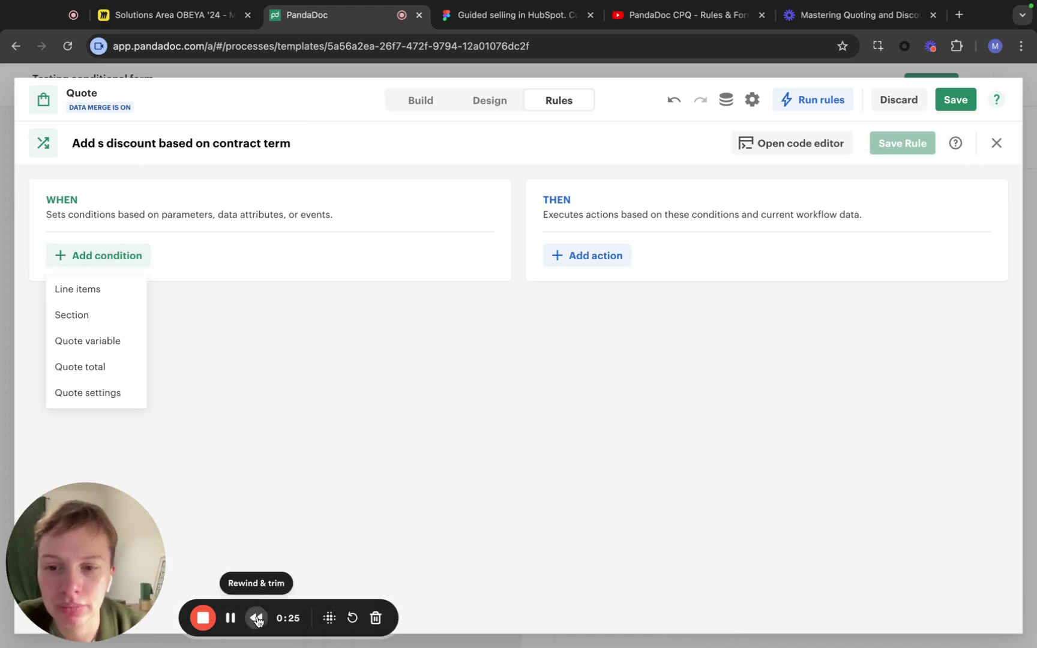
{"action": "left_click", "coordinate": [76, 209]}
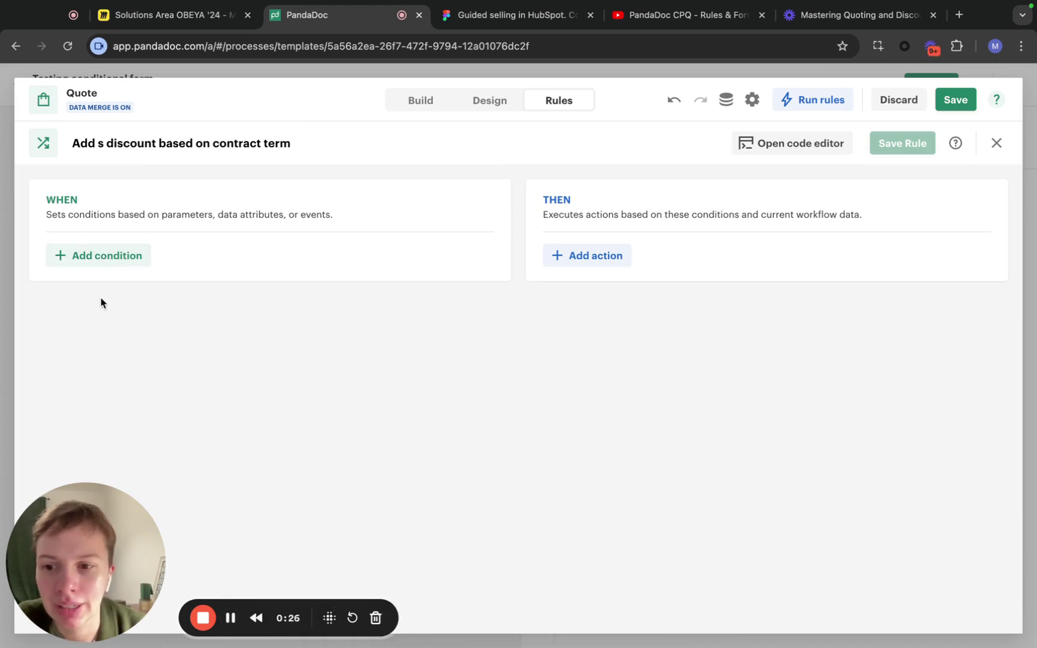
{"action": "left_click", "coordinate": [92, 258]}
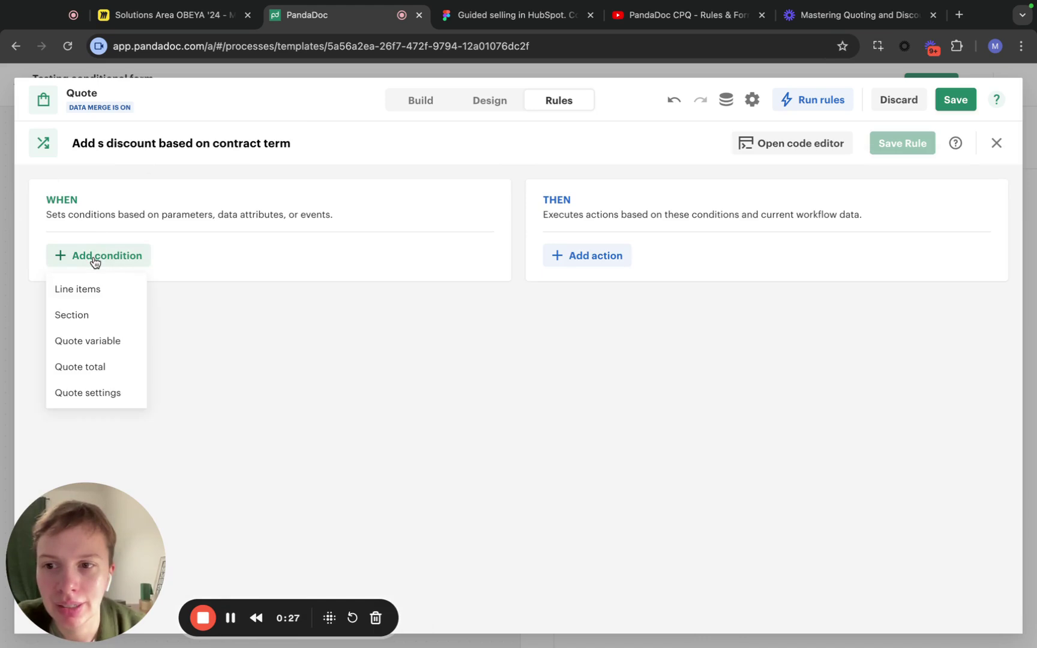
{"action": "left_click", "coordinate": [84, 289]}
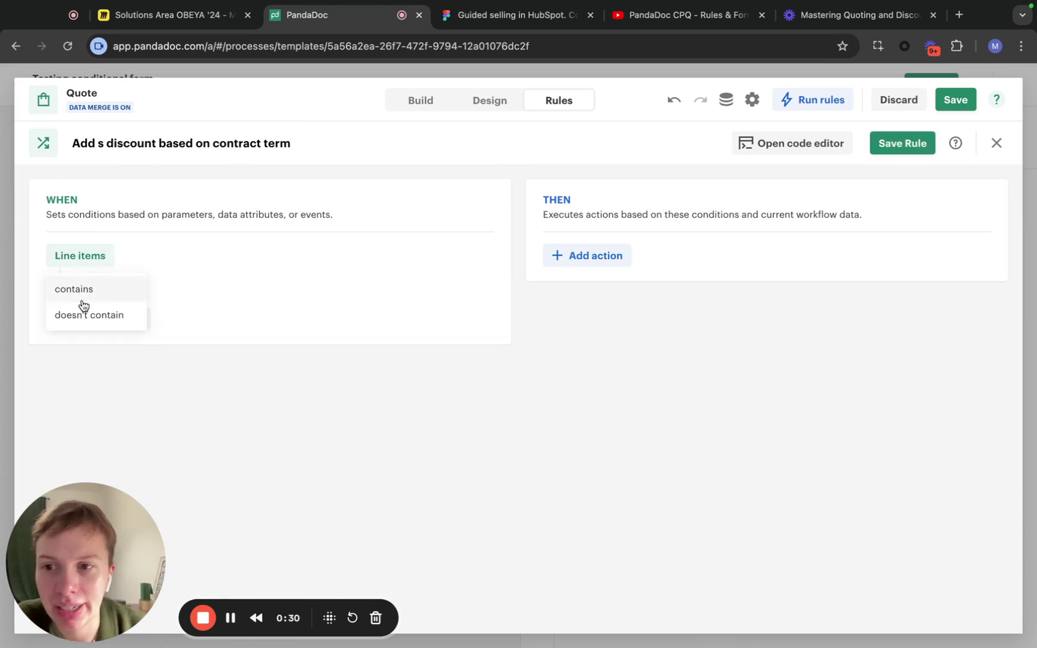
{"action": "left_click", "coordinate": [85, 290]}
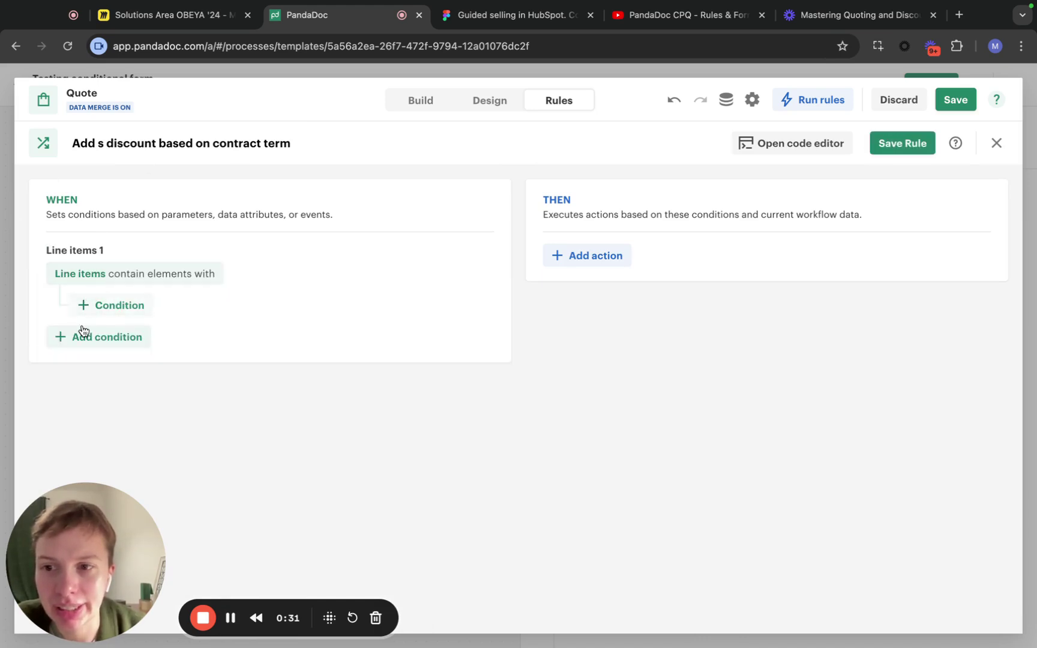
{"action": "left_click", "coordinate": [122, 307]}
{"action": "left_click", "coordinate": [131, 336]}
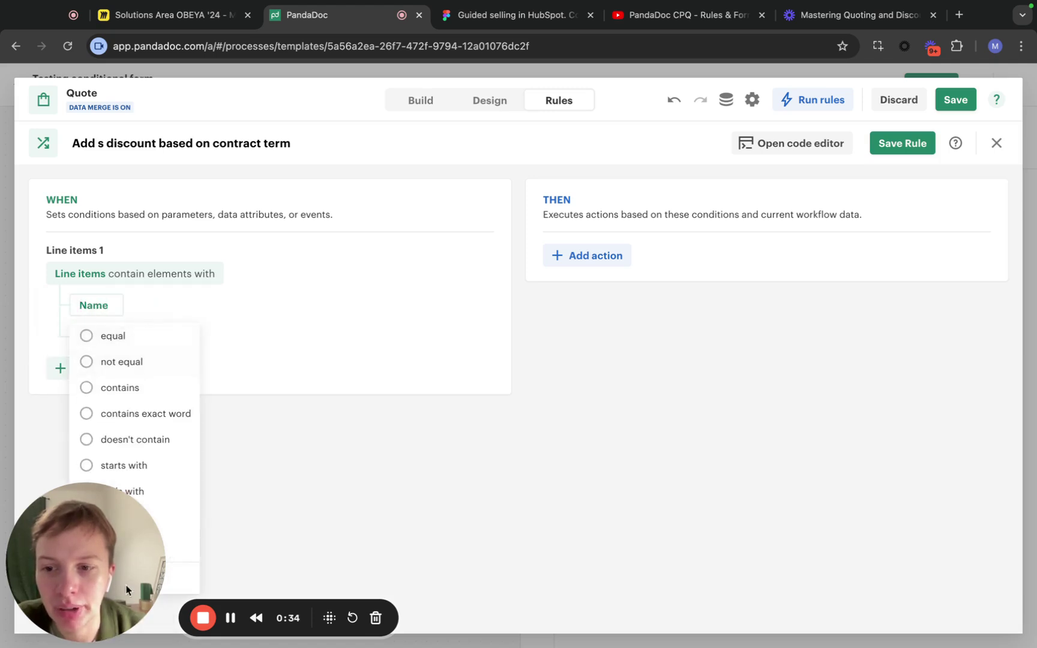
{"action": "left_click_drag", "start_coordinate": [88, 592], "coordinate": [350, 537]}
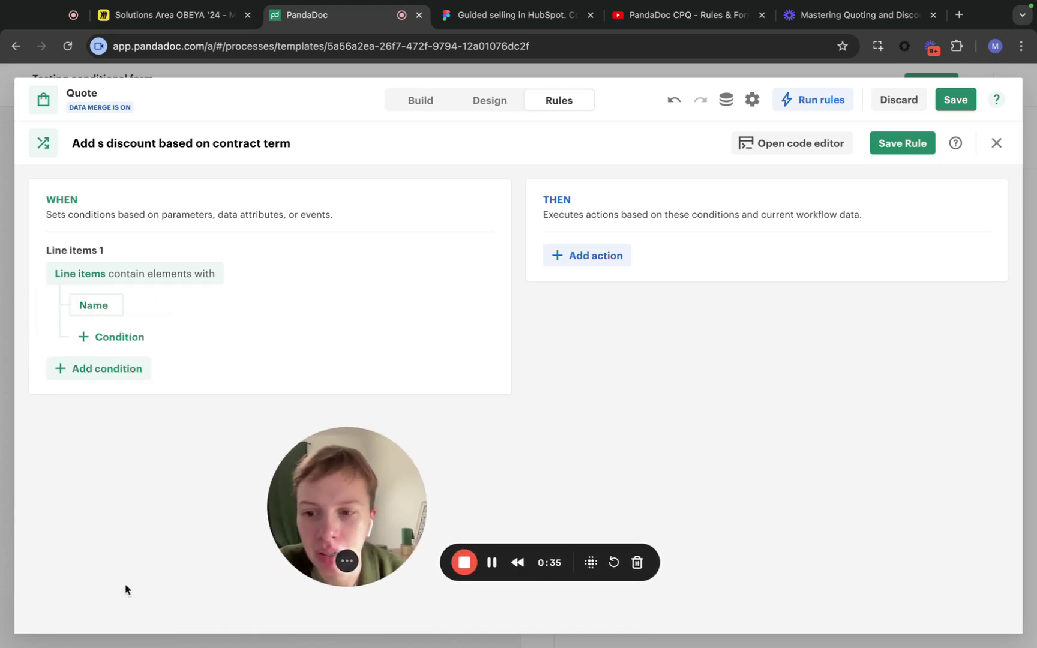
{"action": "left_click", "coordinate": [84, 305]}
{"action": "left_click", "coordinate": [120, 543]}
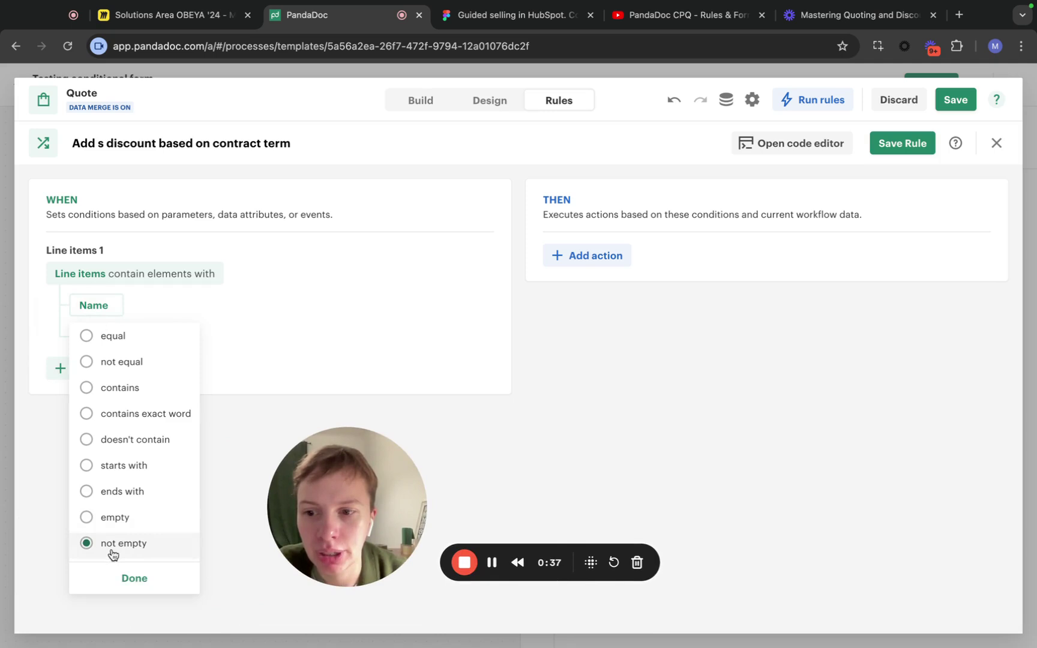
{"action": "left_click", "coordinate": [135, 578]}
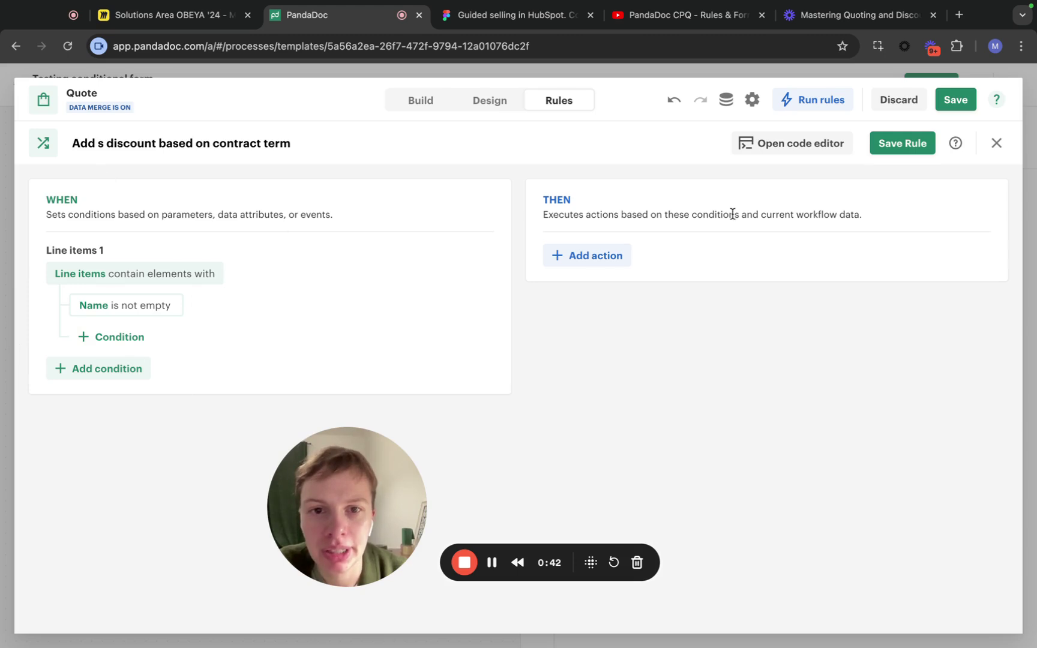
Add an action to the rule that updates Line items 1 with a Discount.
{"action": "left_click", "coordinate": [623, 258]}
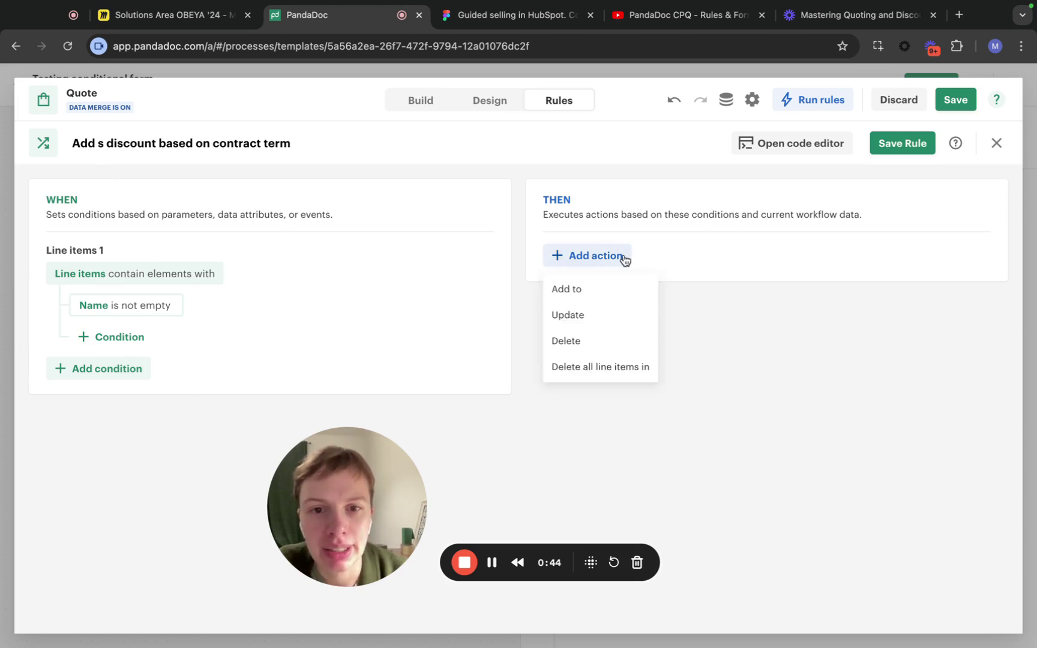
{"action": "left_click", "coordinate": [573, 315]}
{"action": "left_click", "coordinate": [582, 401]}
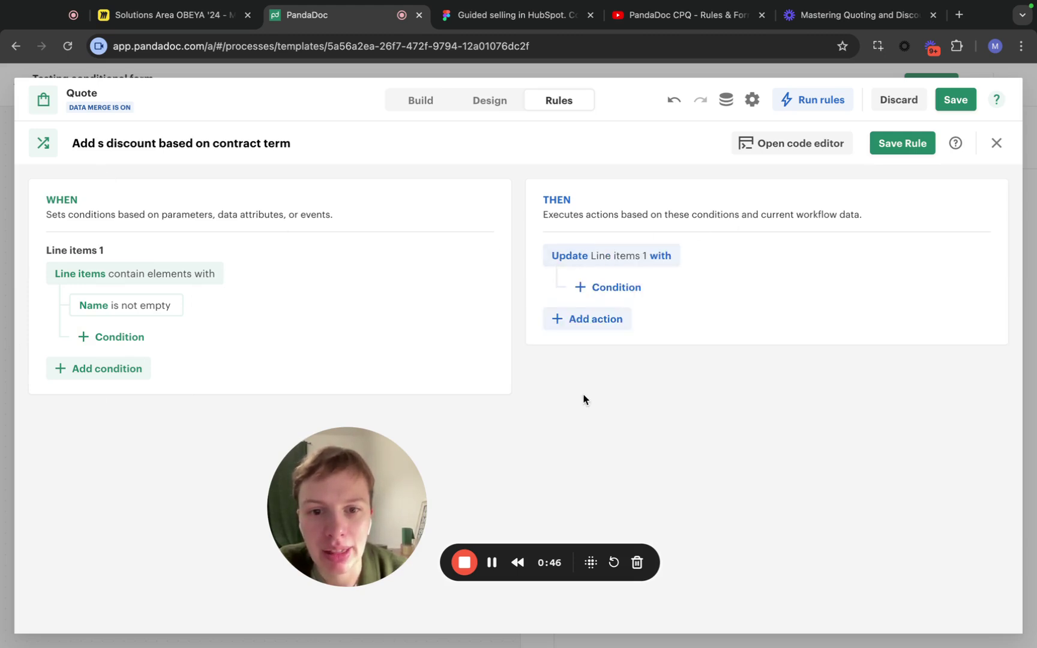
{"action": "left_click", "coordinate": [583, 290]}
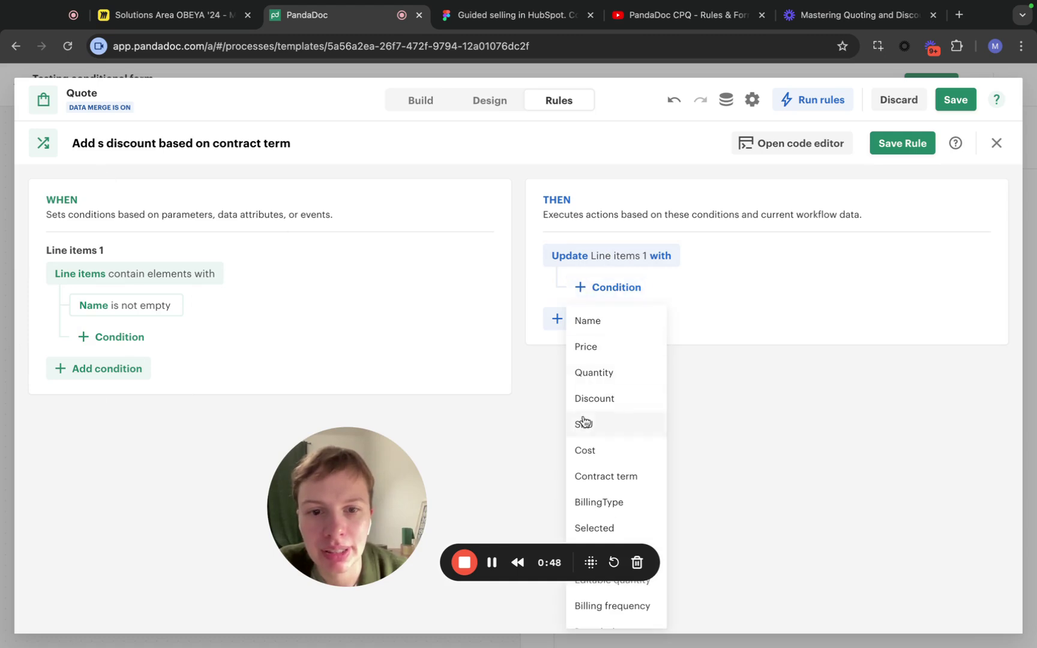
{"action": "left_click", "coordinate": [593, 398]}
Start the Discount value as an IF formula and expand the function's syntax description.
{"action": "left_click", "coordinate": [632, 348]}
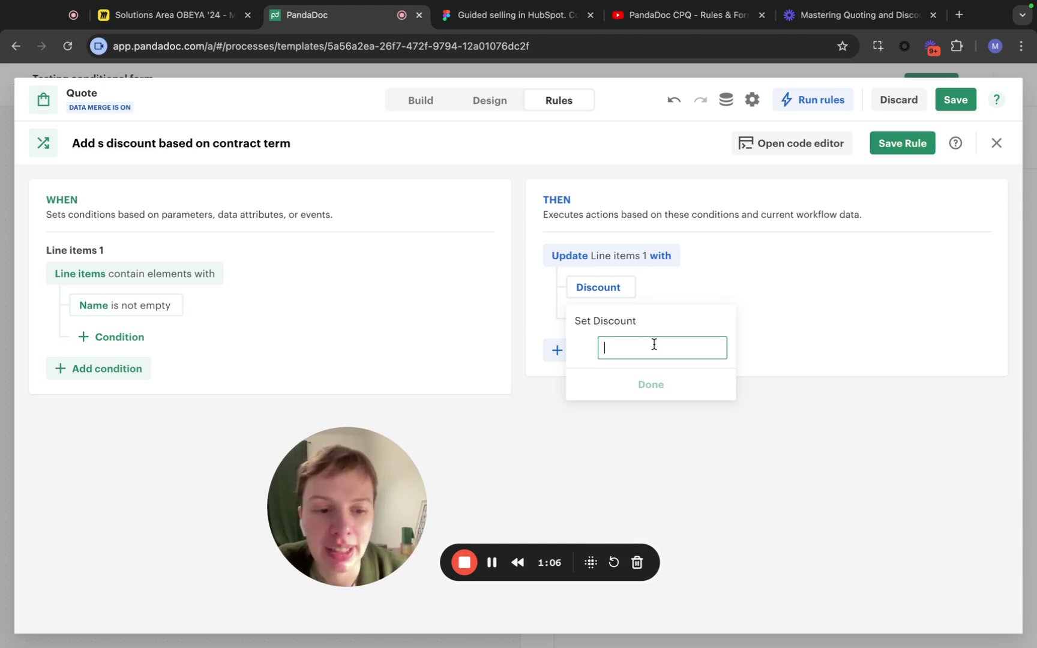
{"action": "type", "text": "="}
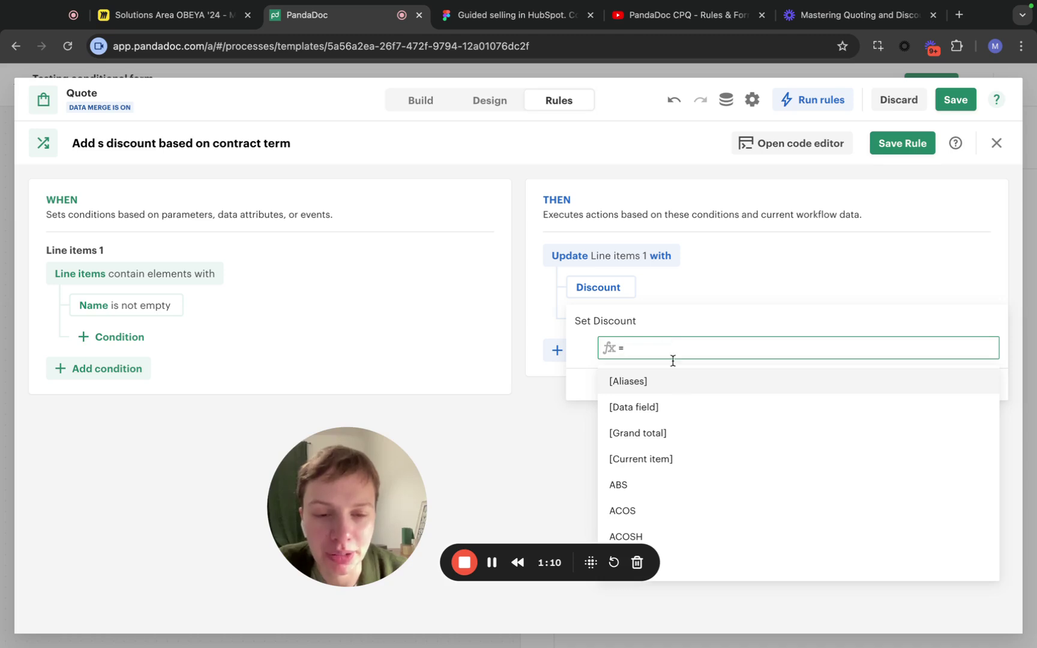
{"action": "scroll", "coordinate": [706, 454], "scroll_direction": "down", "scroll_amount": 10}
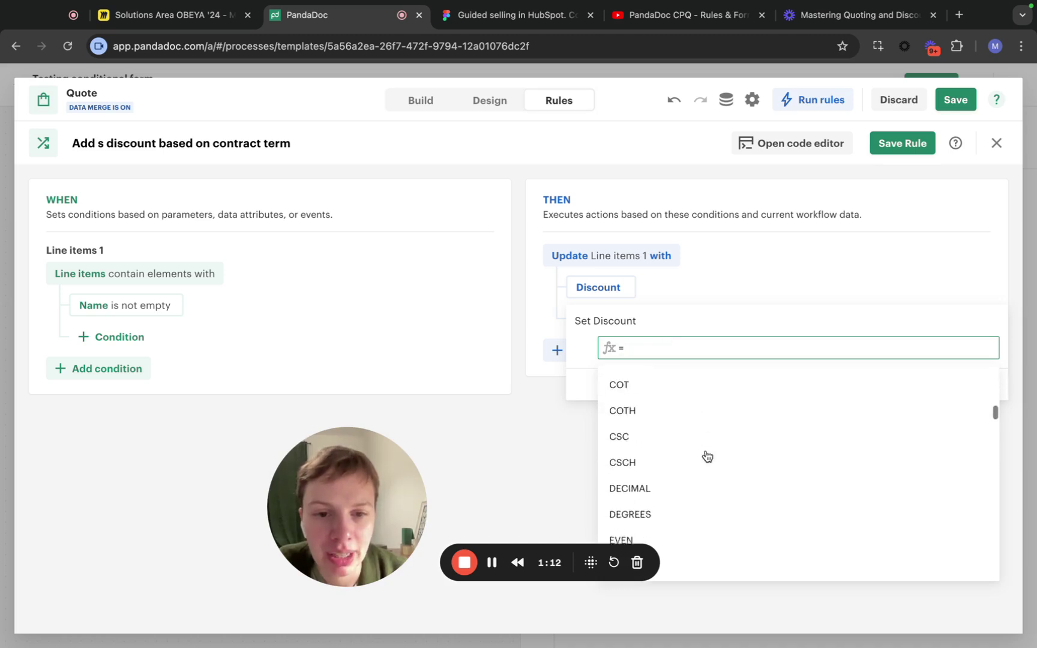
{"action": "scroll", "coordinate": [706, 455], "scroll_direction": "down", "scroll_amount": 15}
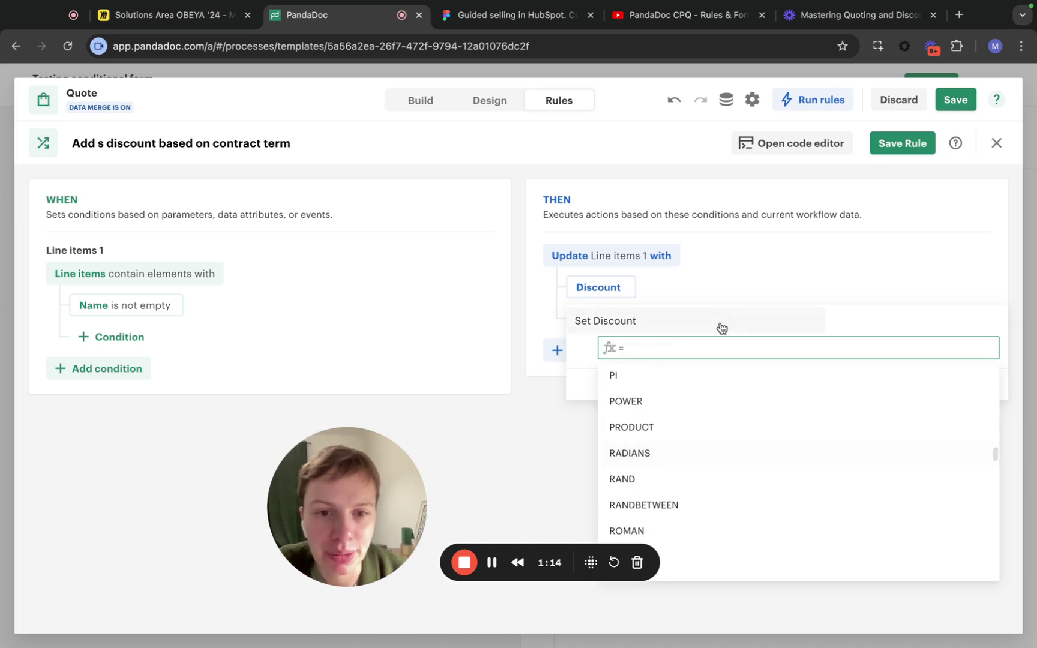
{"action": "type", "text": "I"}
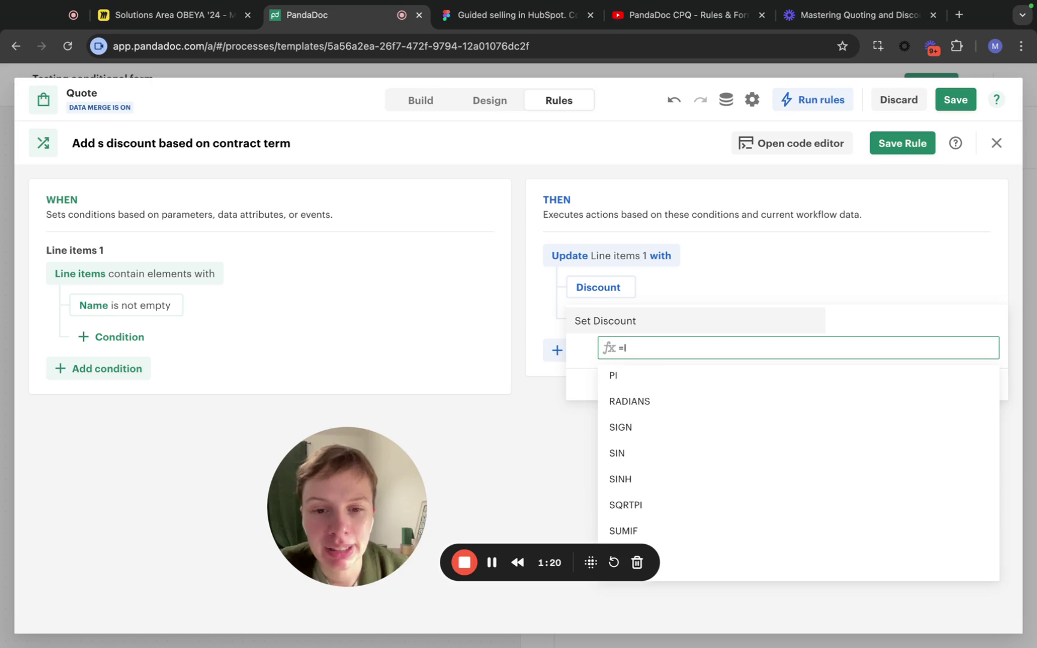
{"action": "type", "text": "F"}
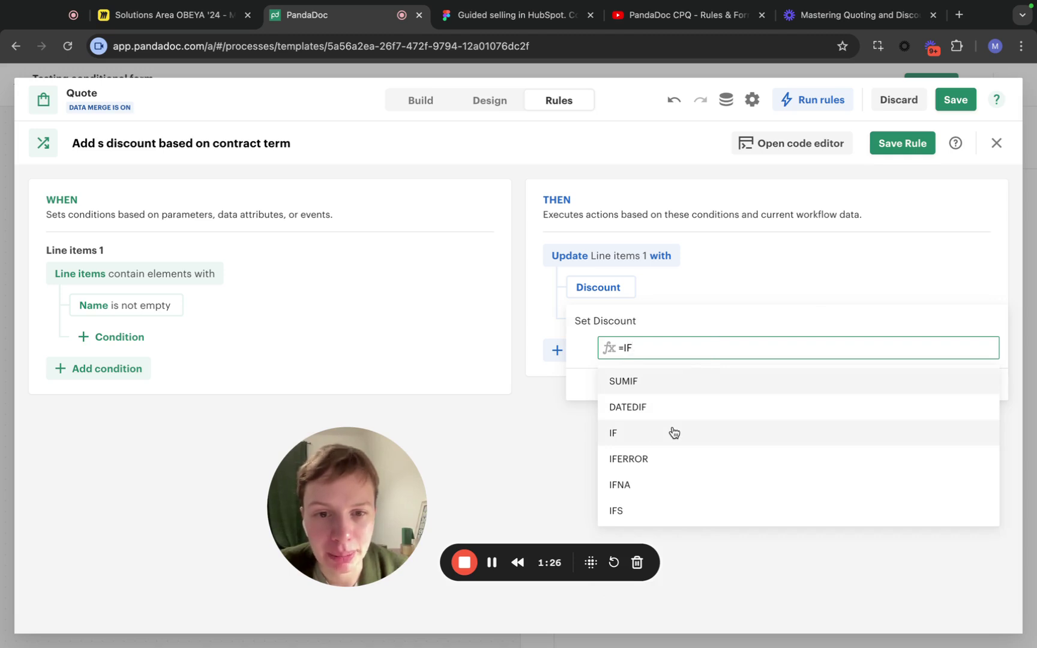
{"action": "left_click", "coordinate": [624, 437]}
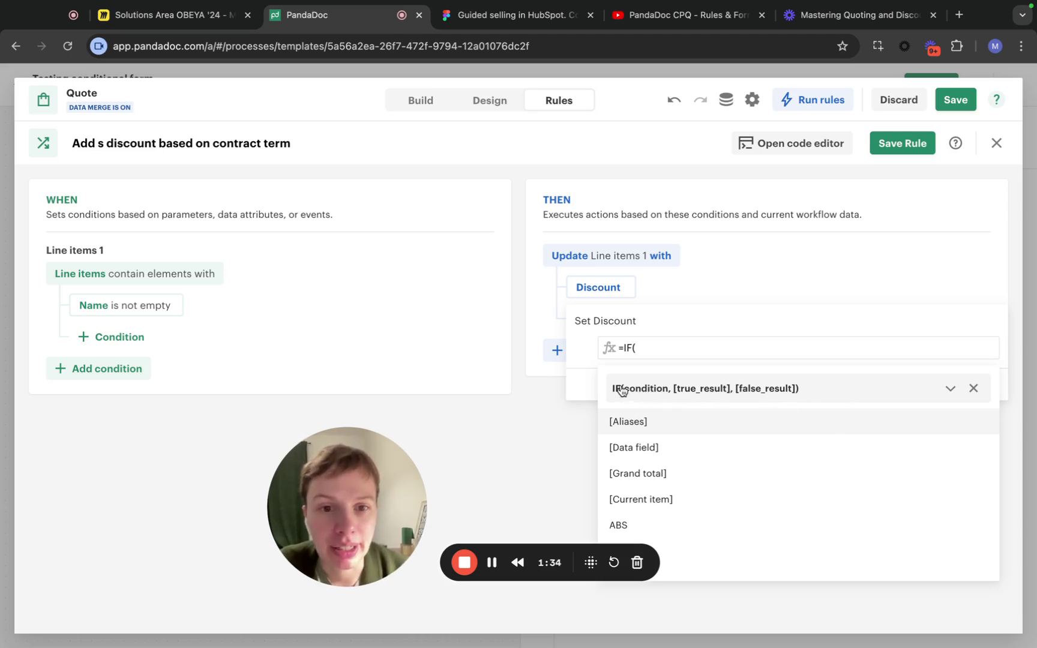
{"action": "left_click", "coordinate": [951, 390]}
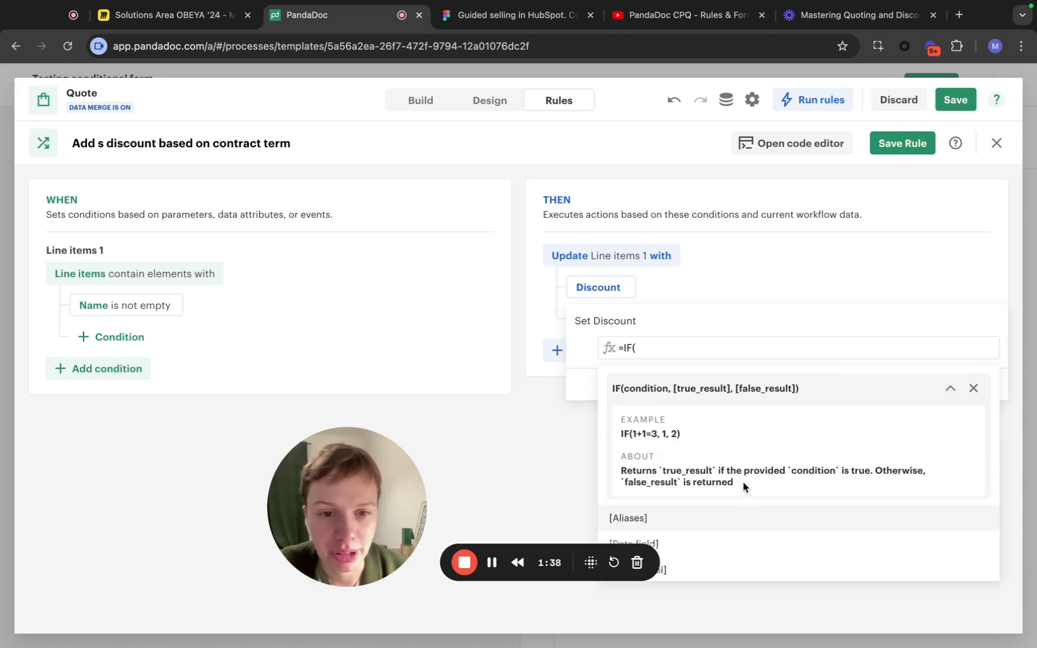
{"action": "left_click", "coordinate": [644, 349]}
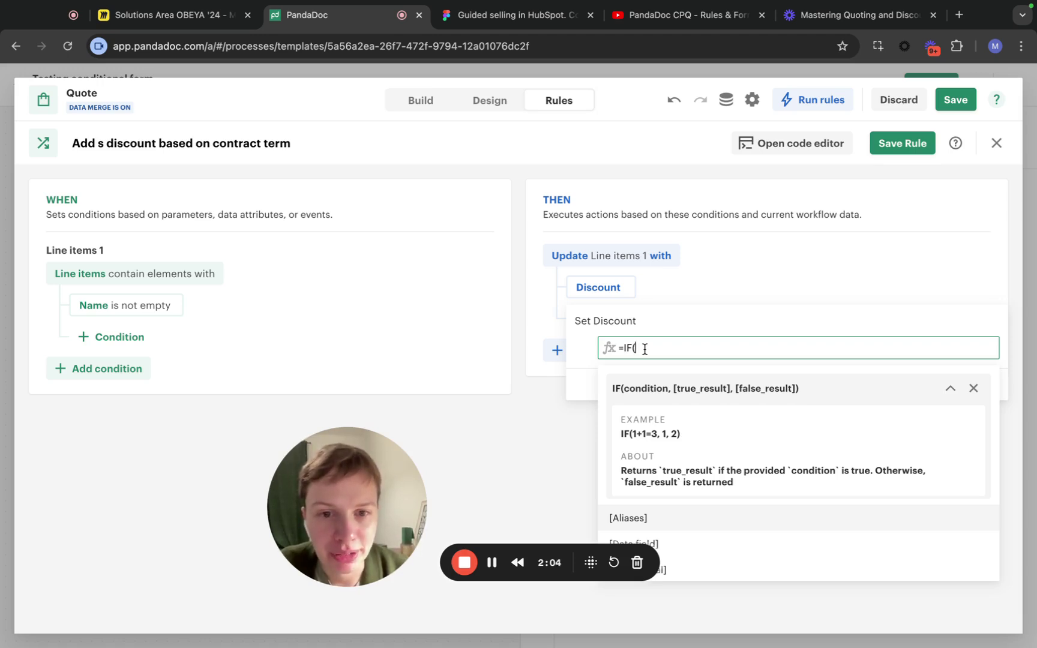
Set the IF condition to the current item's Contract term being greater than or equal to 3.
{"action": "type", "text": "["}
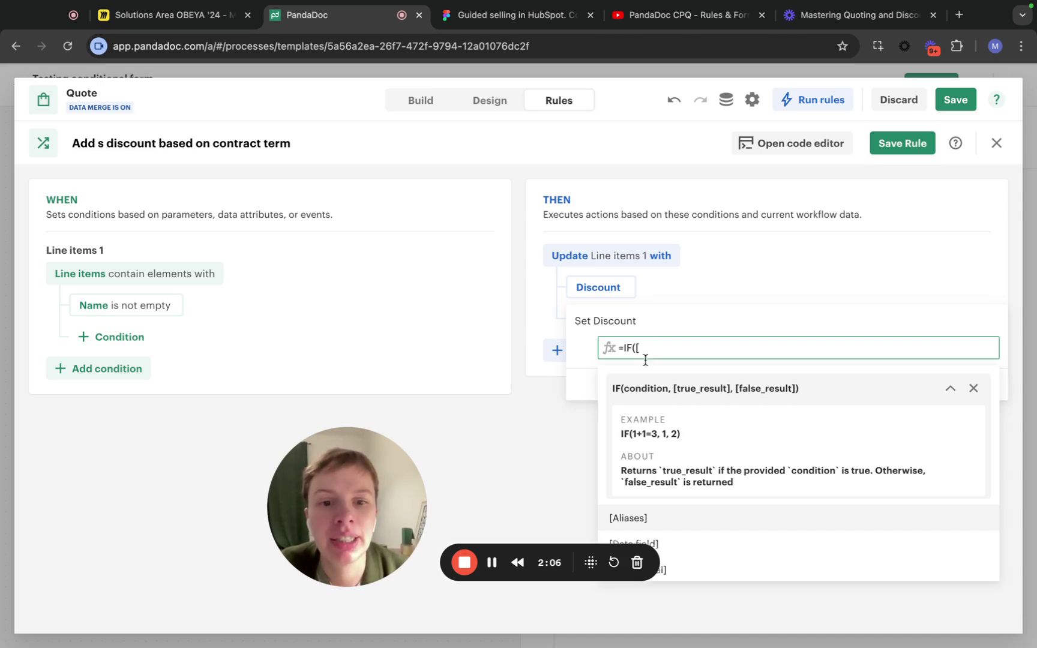
{"action": "scroll", "coordinate": [716, 573], "scroll_direction": "down", "scroll_amount": 2}
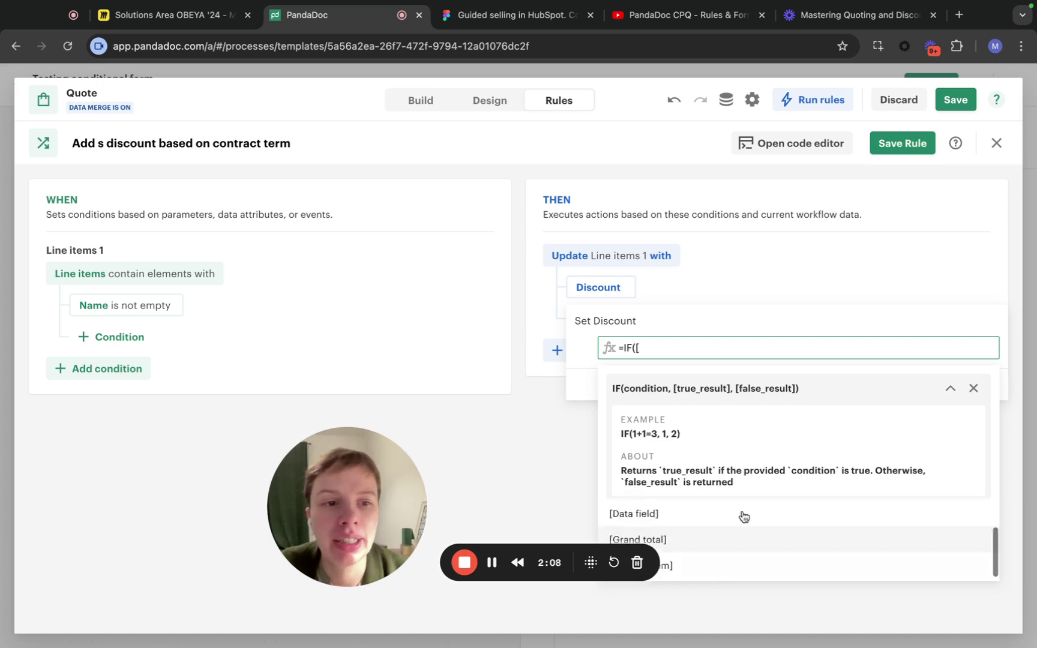
{"action": "left_click", "coordinate": [973, 389]}
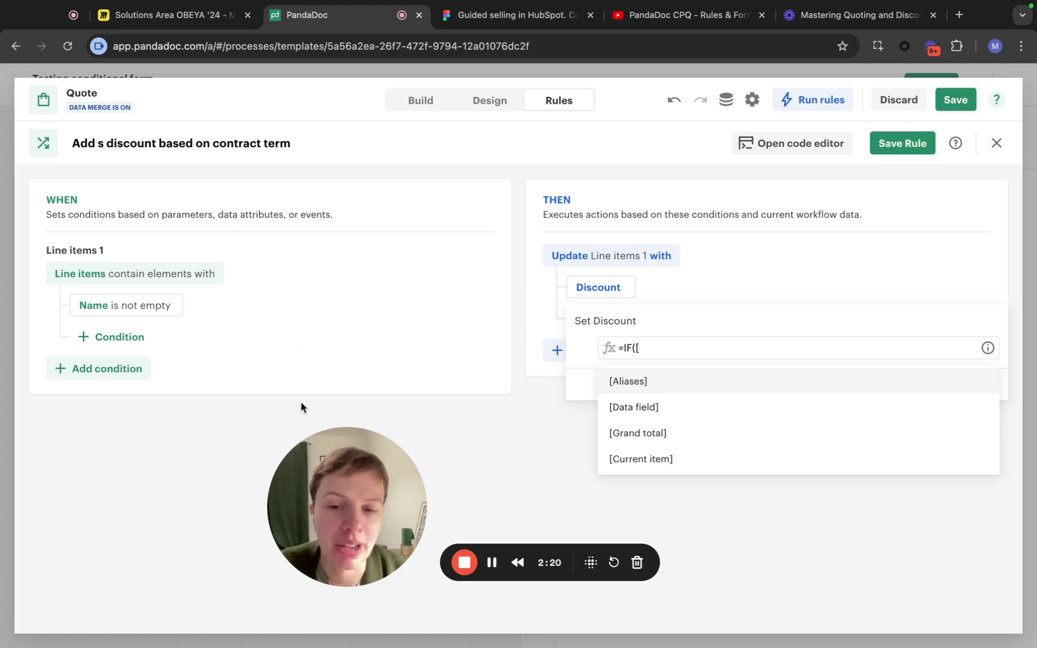
{"action": "left_click", "coordinate": [673, 461]}
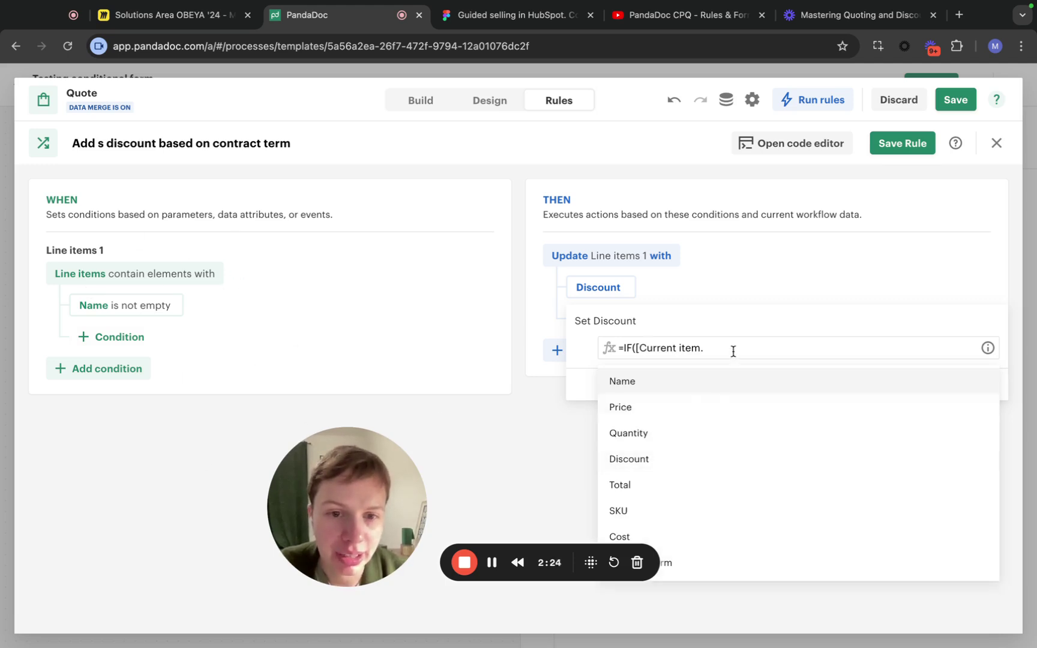
{"action": "scroll", "coordinate": [671, 453], "scroll_direction": "down", "scroll_amount": 3}
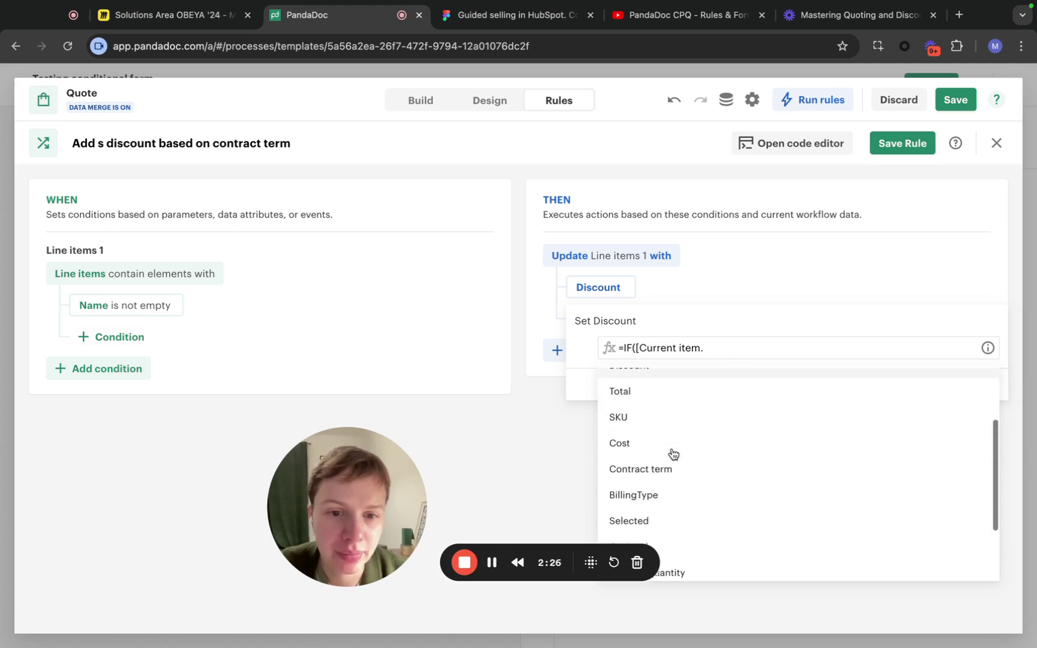
{"action": "scroll", "coordinate": [671, 455], "scroll_direction": "up", "scroll_amount": 1}
{"action": "left_click", "coordinate": [667, 478]}
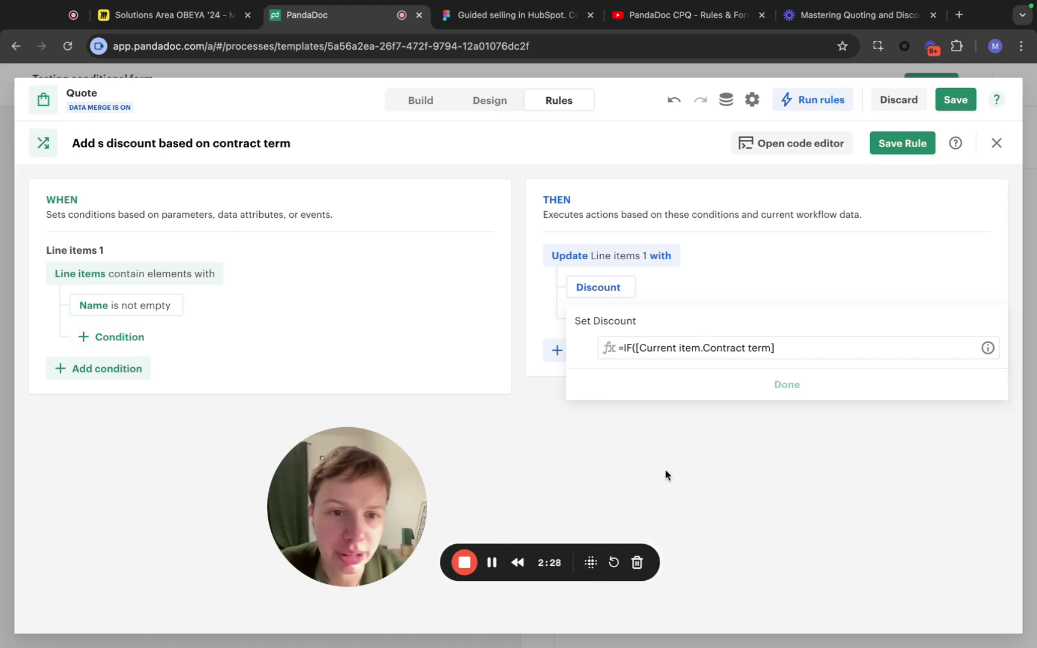
{"action": "left_click", "coordinate": [821, 350]}
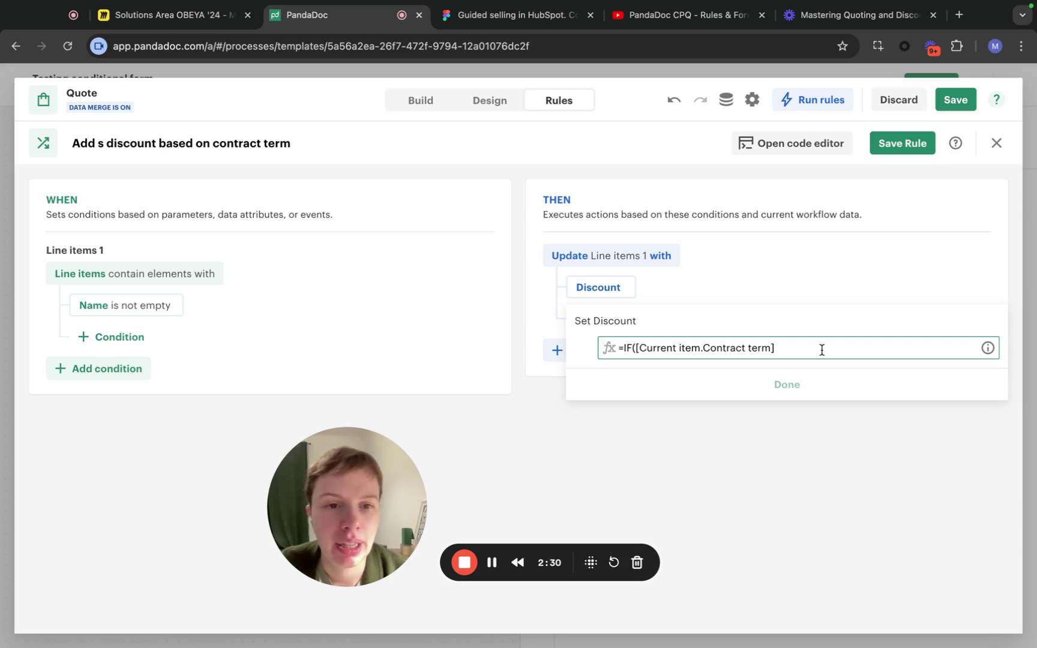
{"action": "type", "text": ">"}
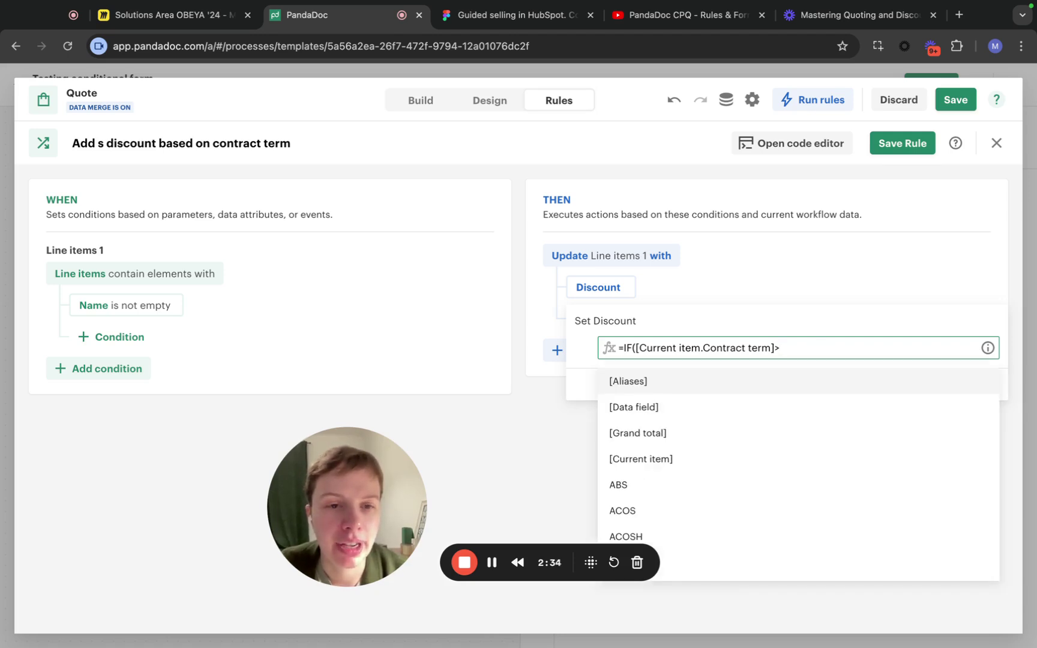
{"action": "type", "text": "=3"}
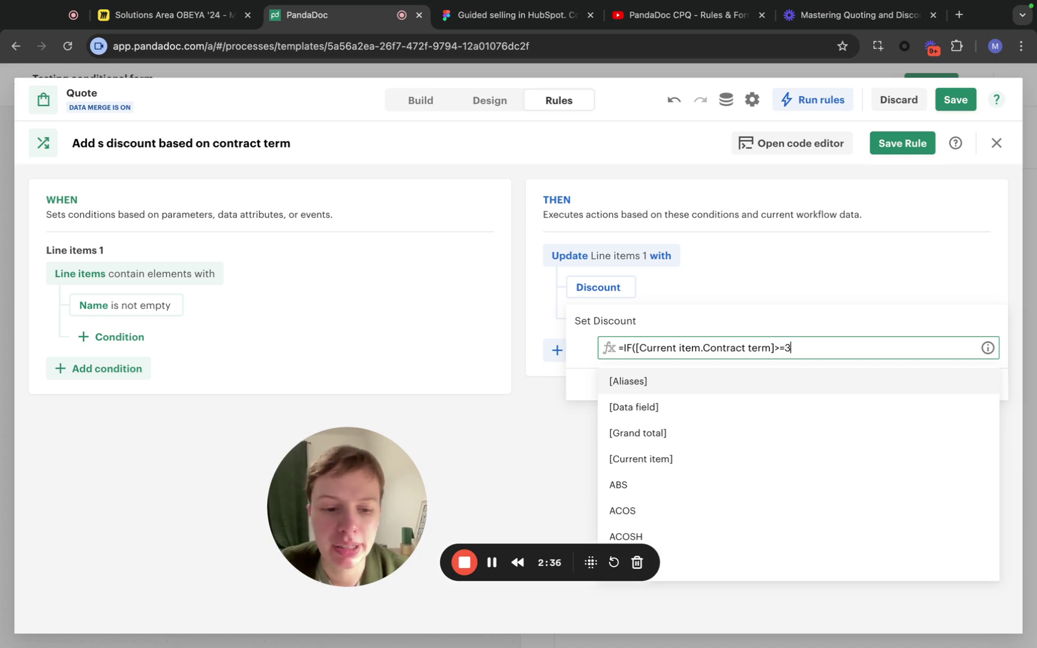
Complete the IF formula with the discount data field as the true result and 0 as the false result, and apply it.
{"action": "type", "text": ","}
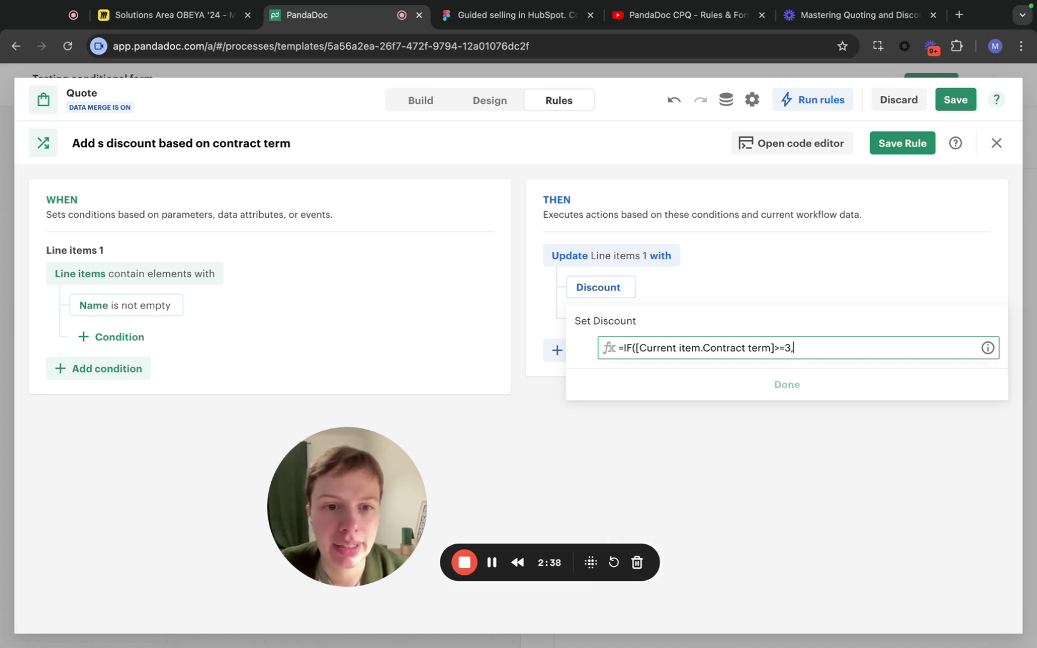
{"action": "type", "text": "["}
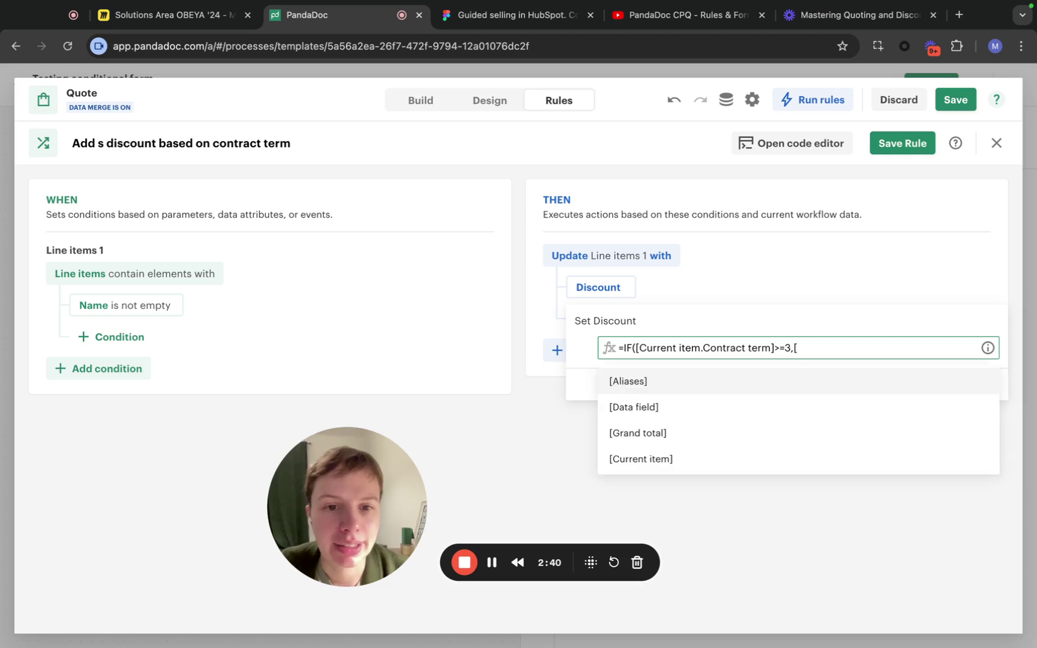
{"action": "left_click", "coordinate": [729, 415]}
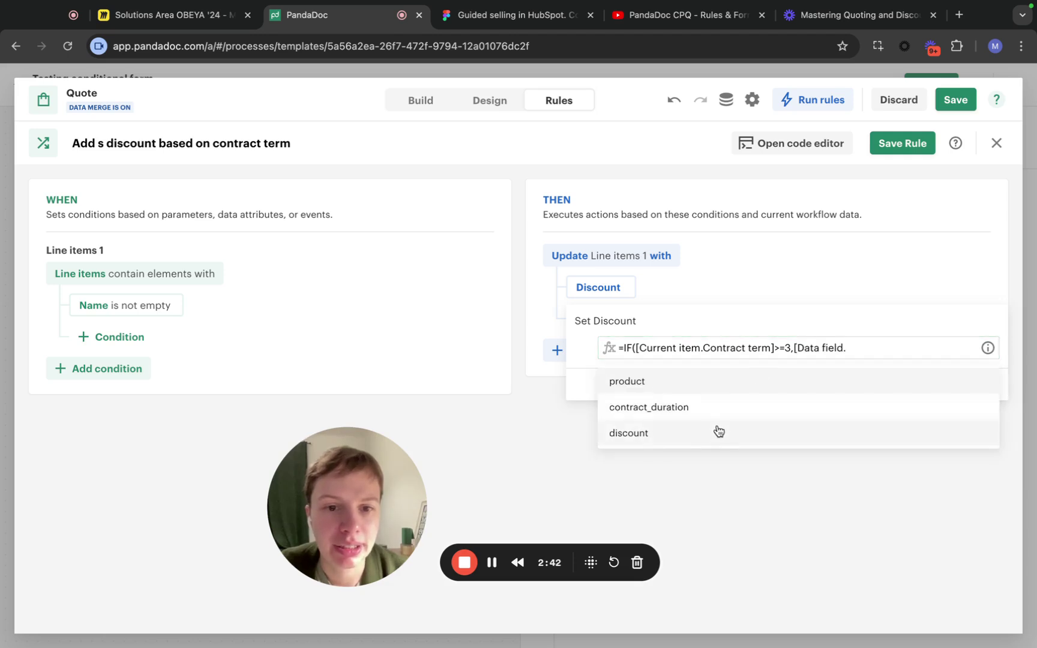
{"action": "left_click", "coordinate": [718, 433]}
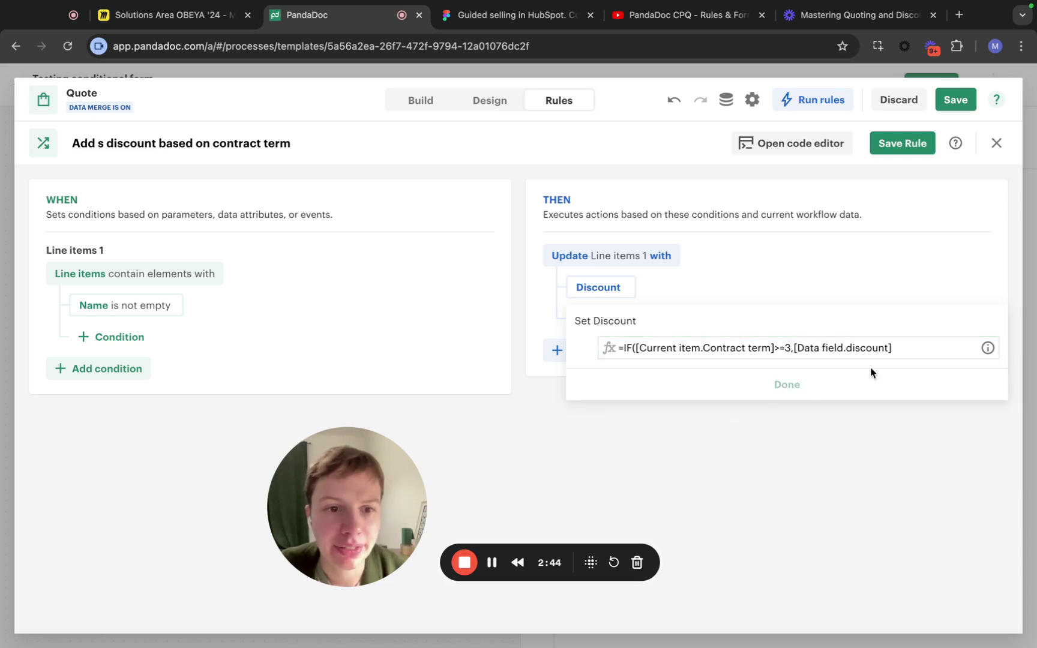
{"action": "left_click", "coordinate": [908, 346]}
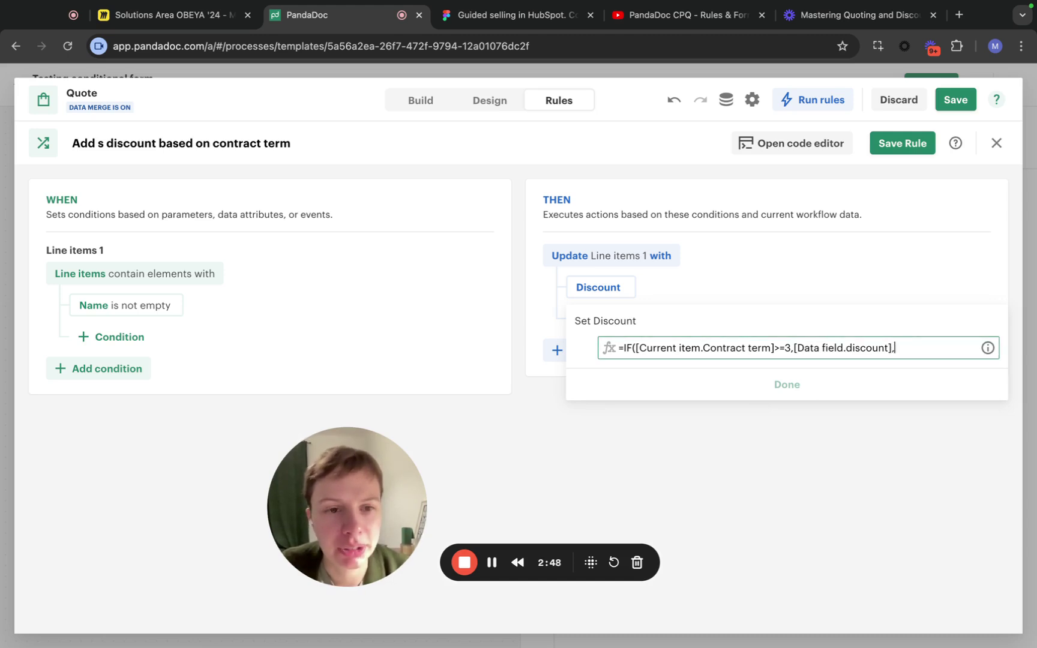
{"action": "type", "text": ",0"}
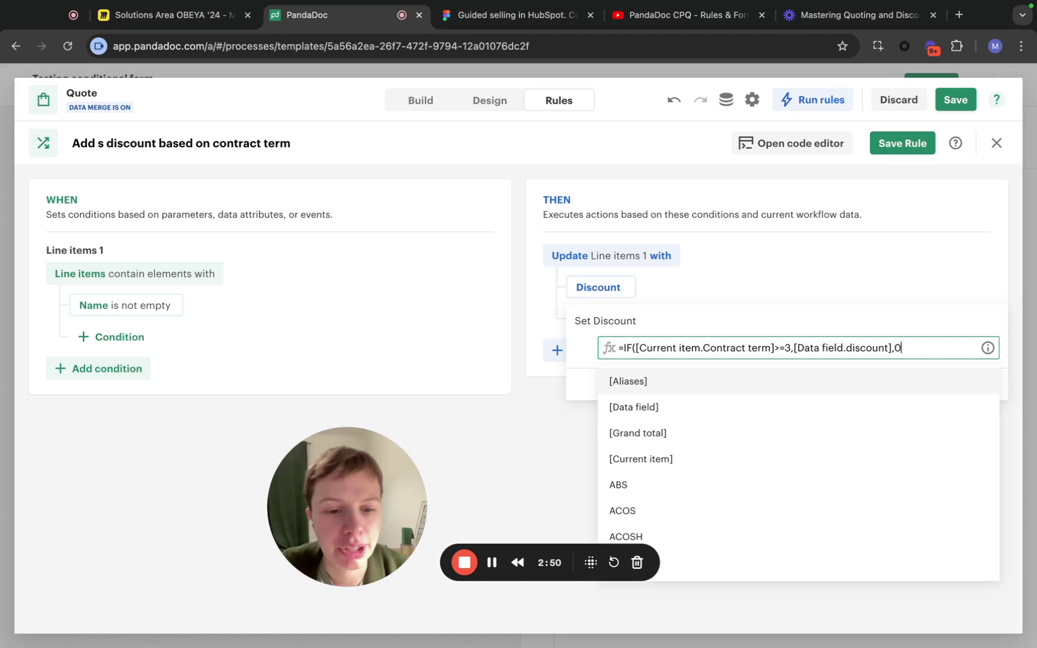
{"action": "type", "text": ")"}
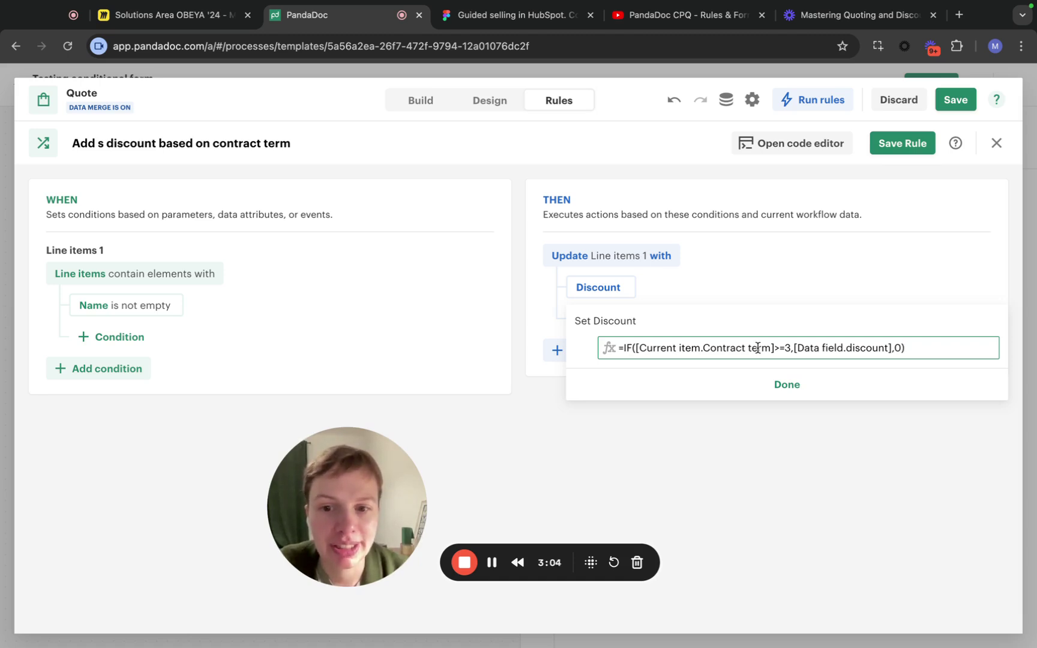
{"action": "left_click", "coordinate": [829, 388]}
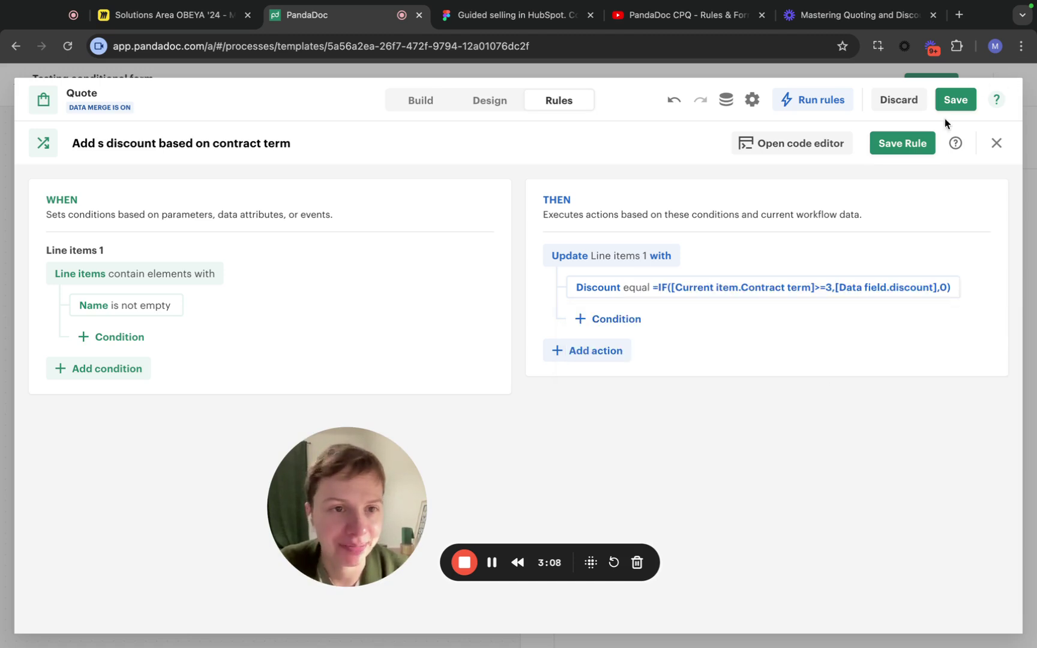
Save and activate the contract term discount rule, and run the rules on the quote.
{"action": "left_click", "coordinate": [909, 148]}
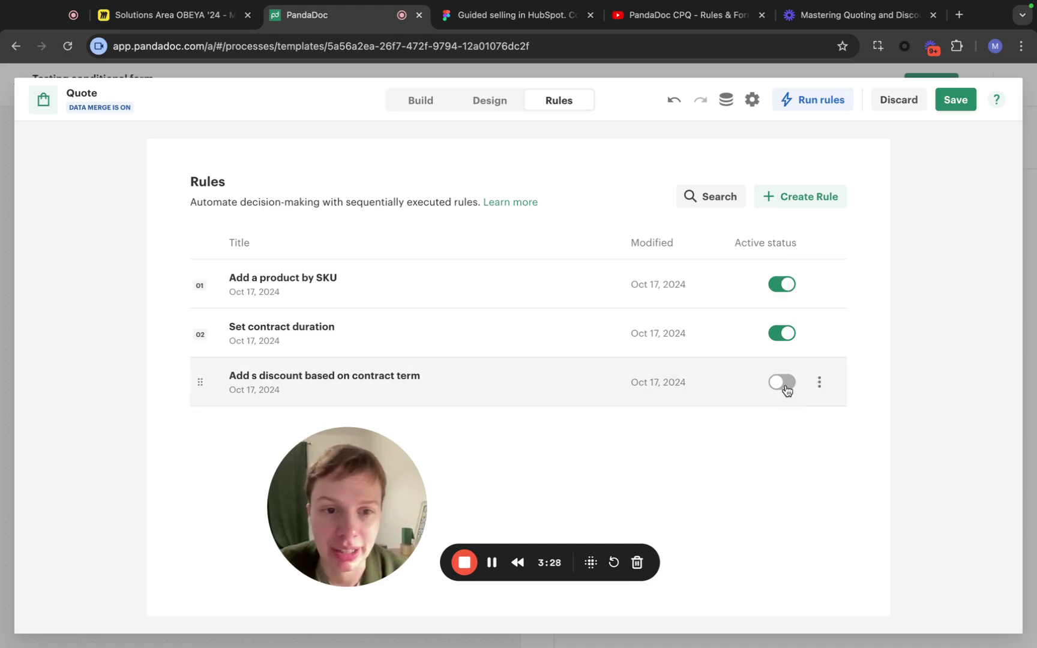
{"action": "left_click", "coordinate": [785, 385]}
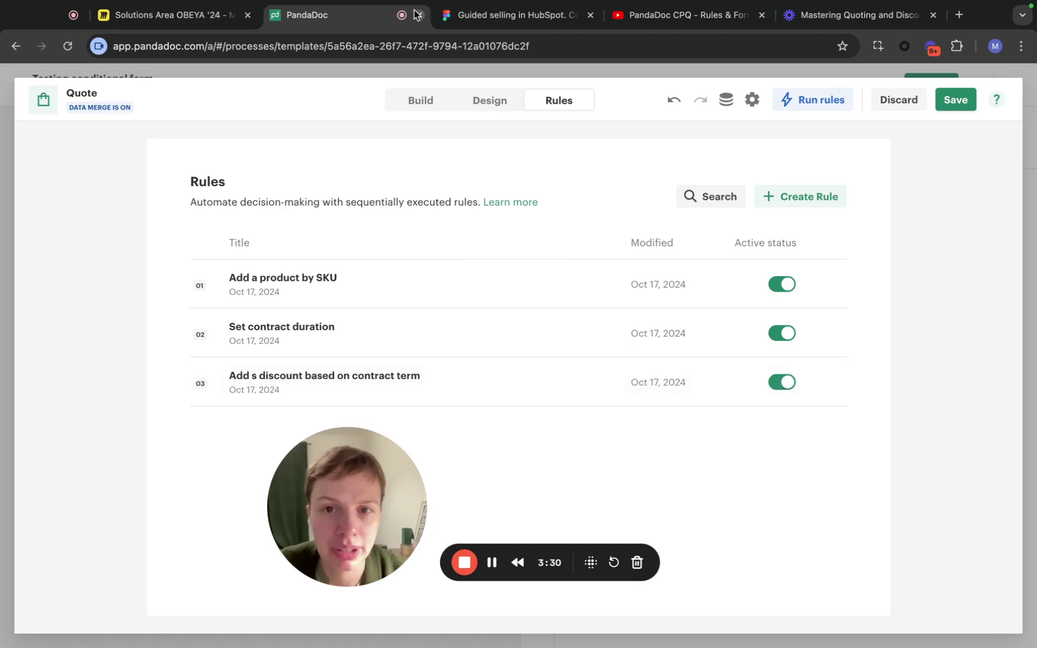
{"action": "left_click", "coordinate": [430, 108]}
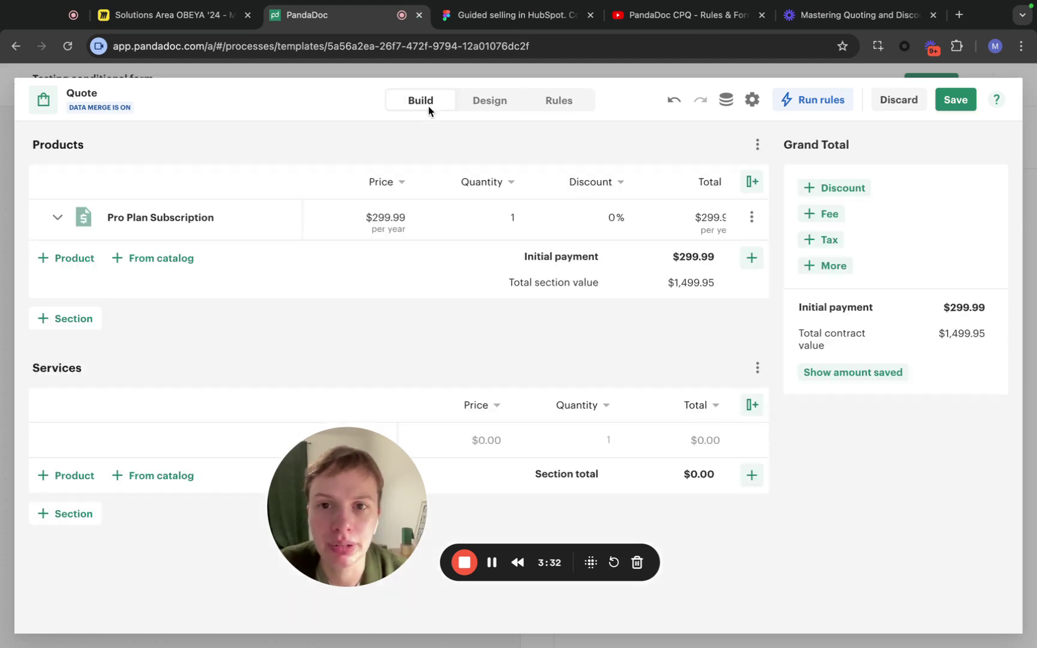
{"action": "left_click", "coordinate": [839, 106]}
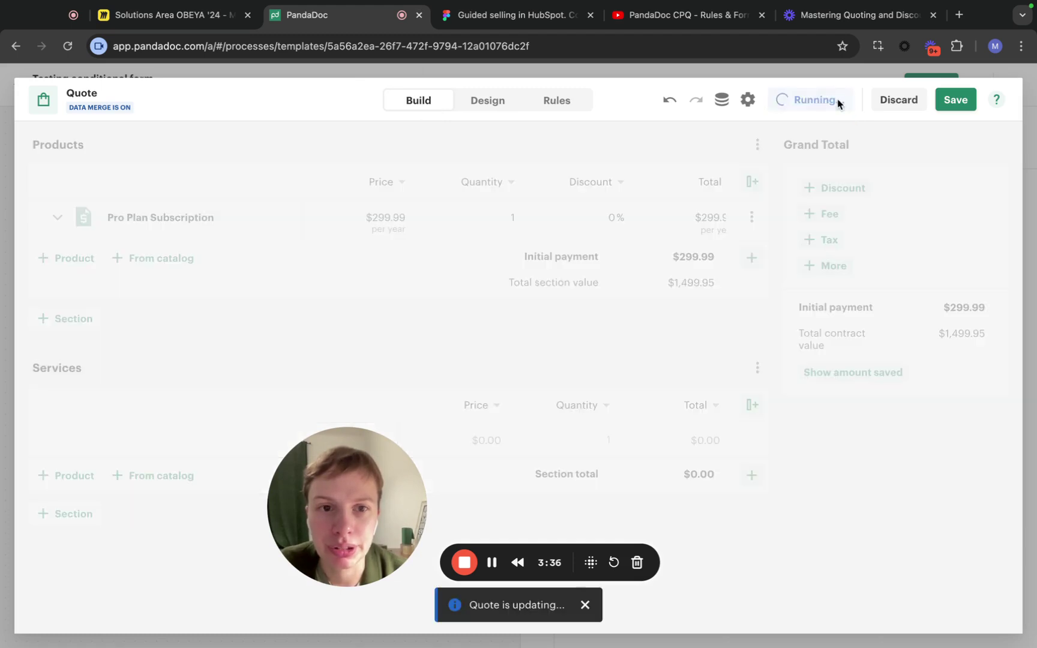
{"action": "scroll", "coordinate": [659, 227], "scroll_direction": "right", "scroll_amount": 3}
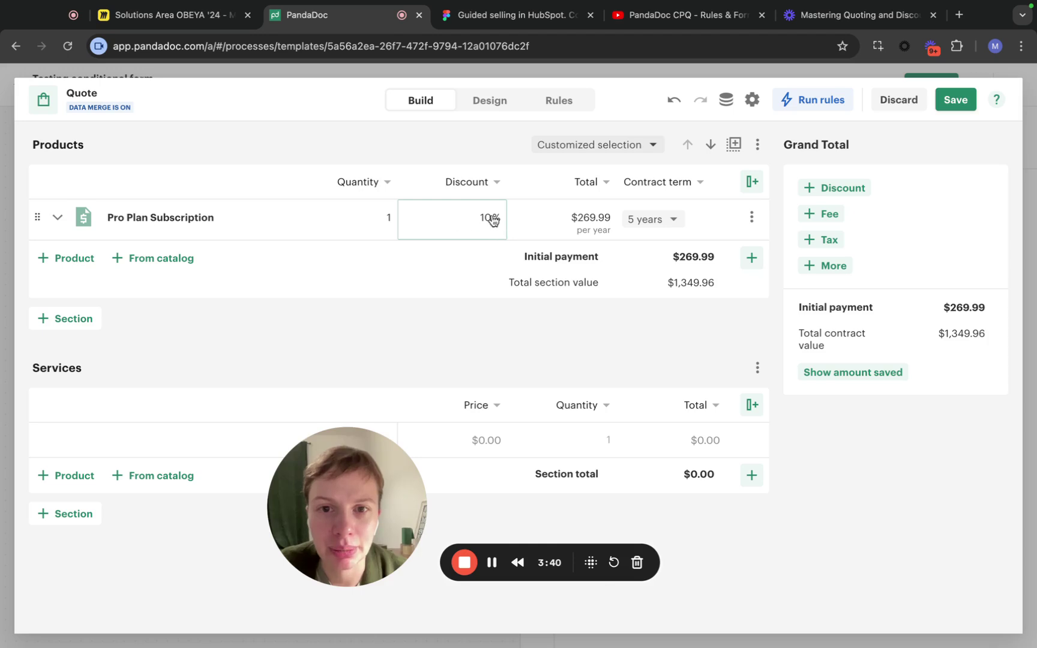
{"action": "left_click", "coordinate": [677, 223]}
{"action": "left_click", "coordinate": [616, 275]}
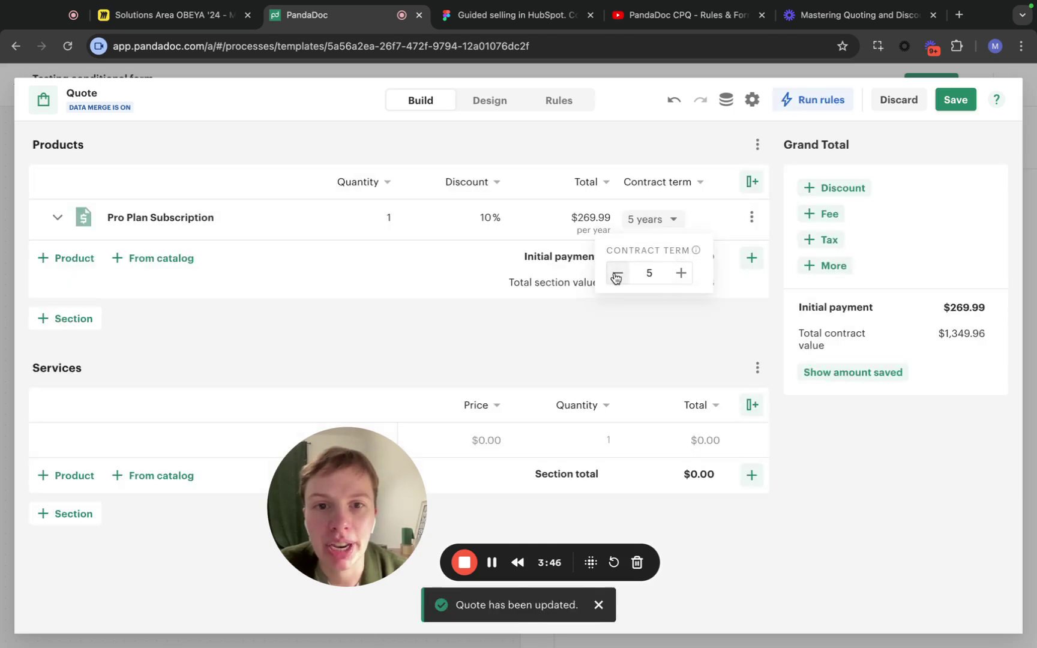
{"action": "left_click", "coordinate": [617, 275]}
{"action": "left_click", "coordinate": [617, 275]}
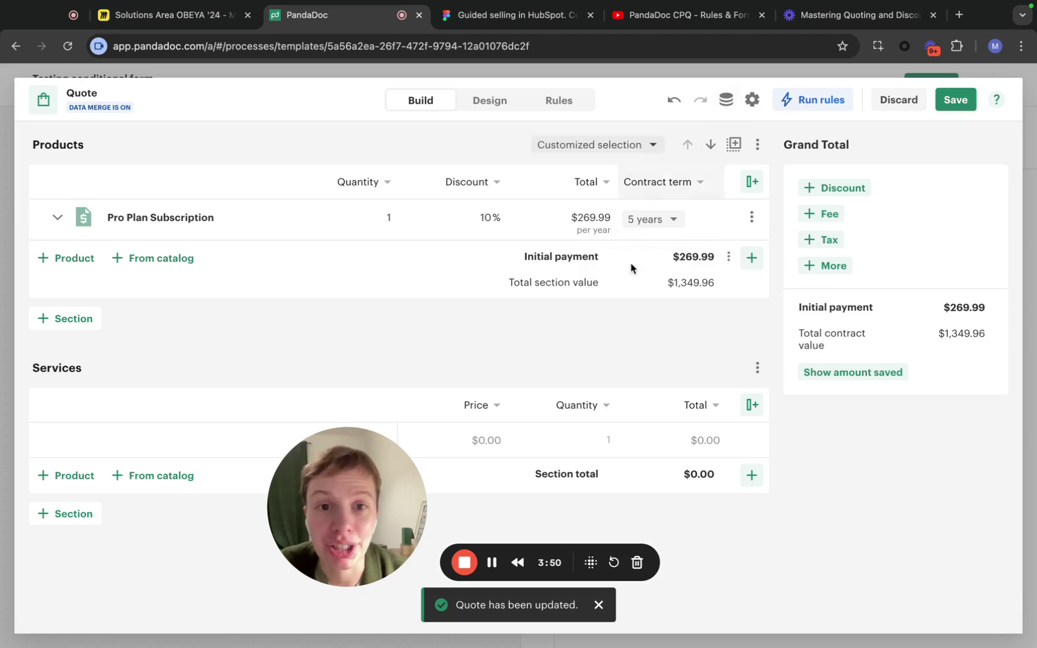
Open the quote data fields and set contract_duration to 2 to test the term-based discount.
{"action": "left_click", "coordinate": [726, 99]}
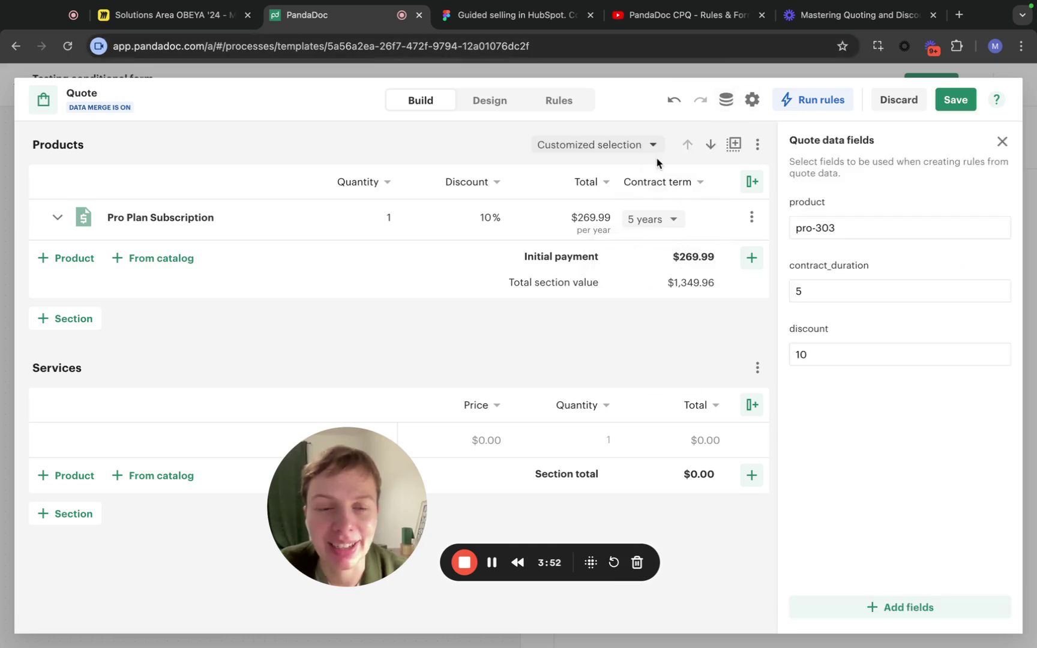
{"action": "left_click", "coordinate": [827, 299]}
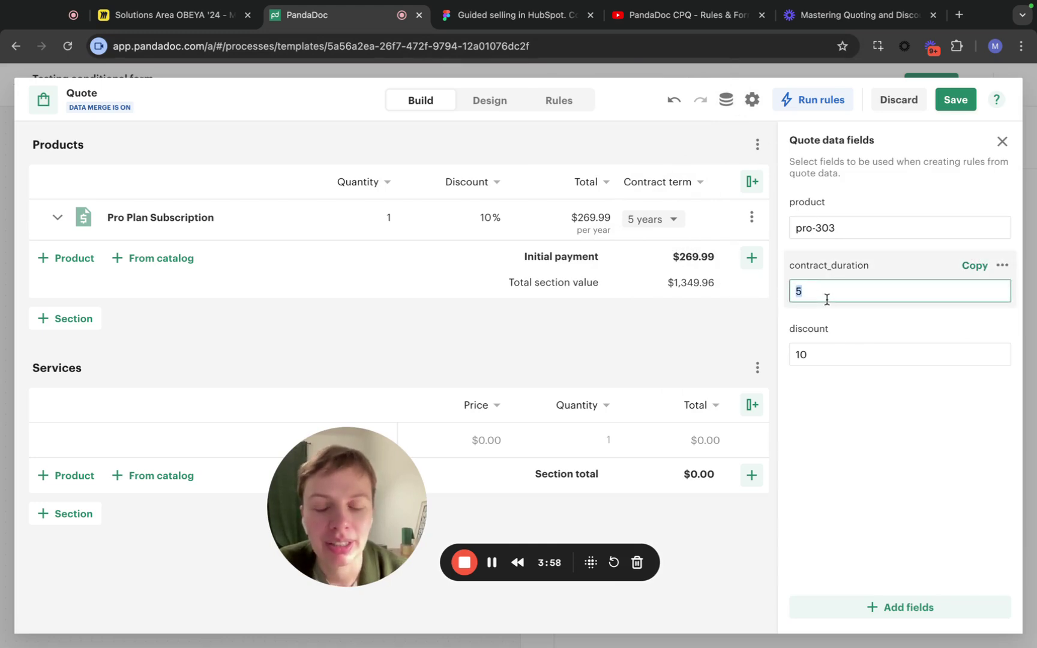
{"action": "type", "text": "2"}
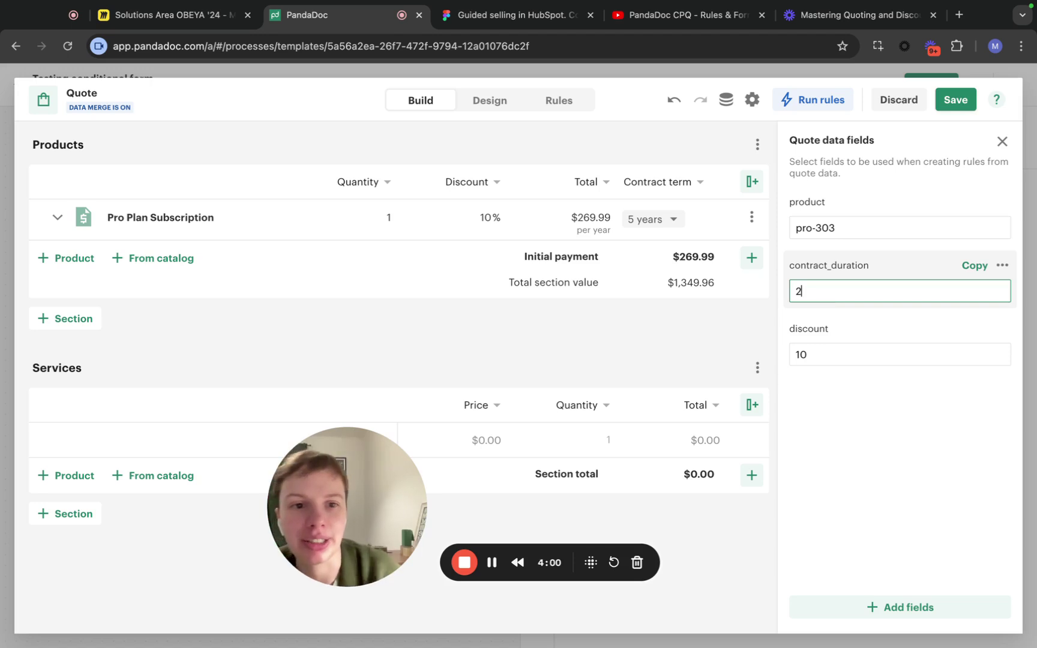
{"action": "left_click", "coordinate": [858, 392]}
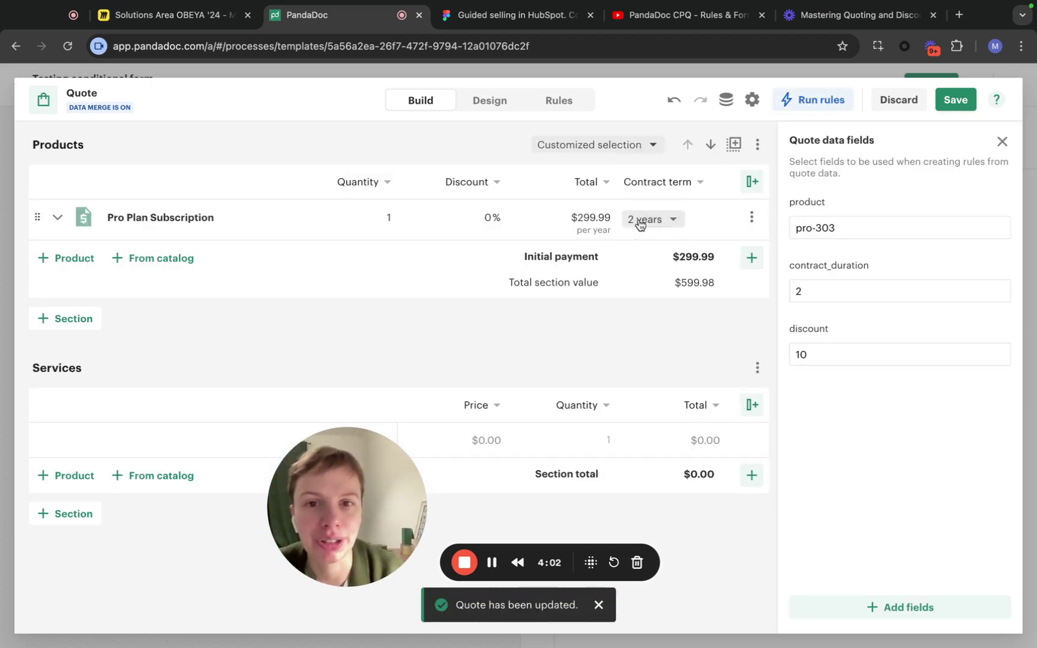
Set the contract_duration data field to 5 and apply it to the quote.
{"action": "left_click", "coordinate": [856, 282]}
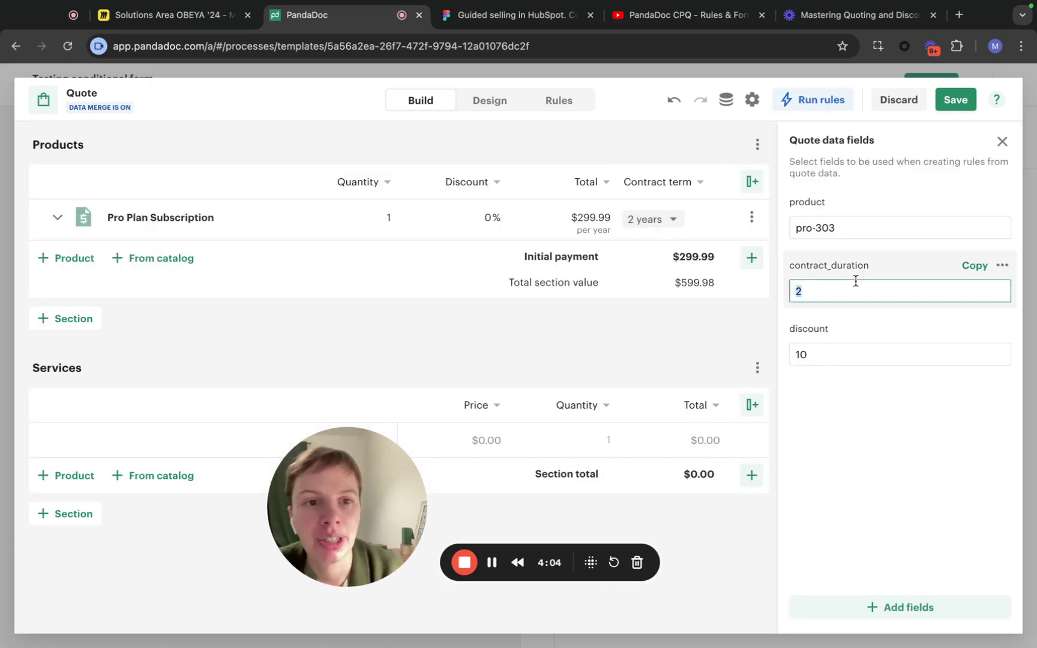
{"action": "type", "text": "5"}
{"action": "left_click", "coordinate": [889, 496]}
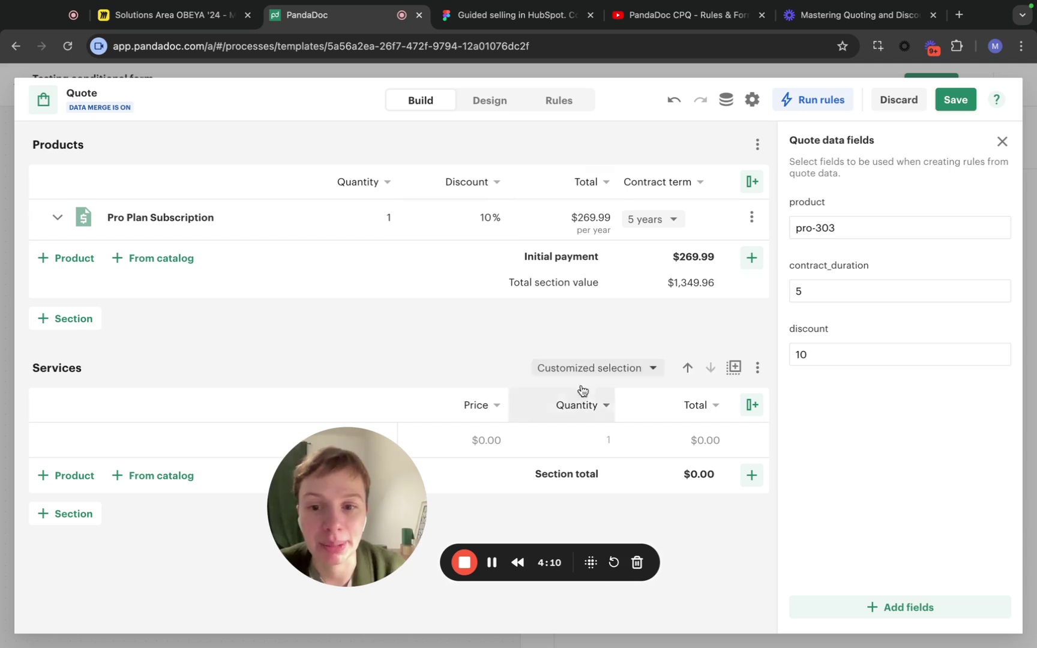
Open the contract term discount rule from the quote's list of rules.
{"action": "left_click", "coordinate": [580, 108]}
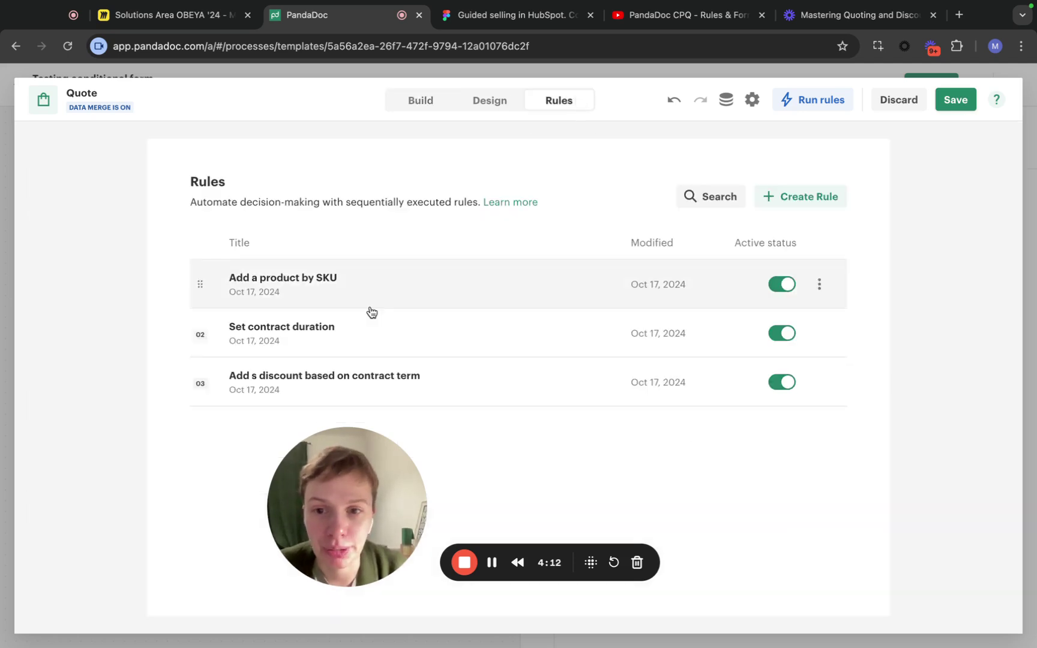
{"action": "left_click", "coordinate": [365, 384]}
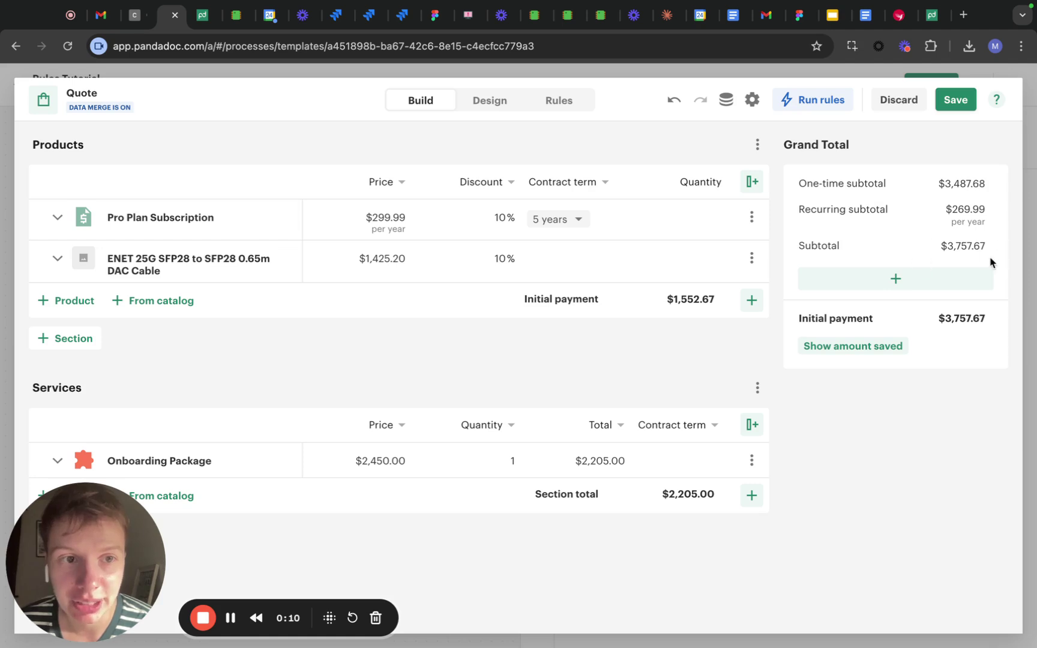
Add a custom field to the Grand Total and name it "Product price before discount".
{"action": "left_click", "coordinate": [926, 278]}
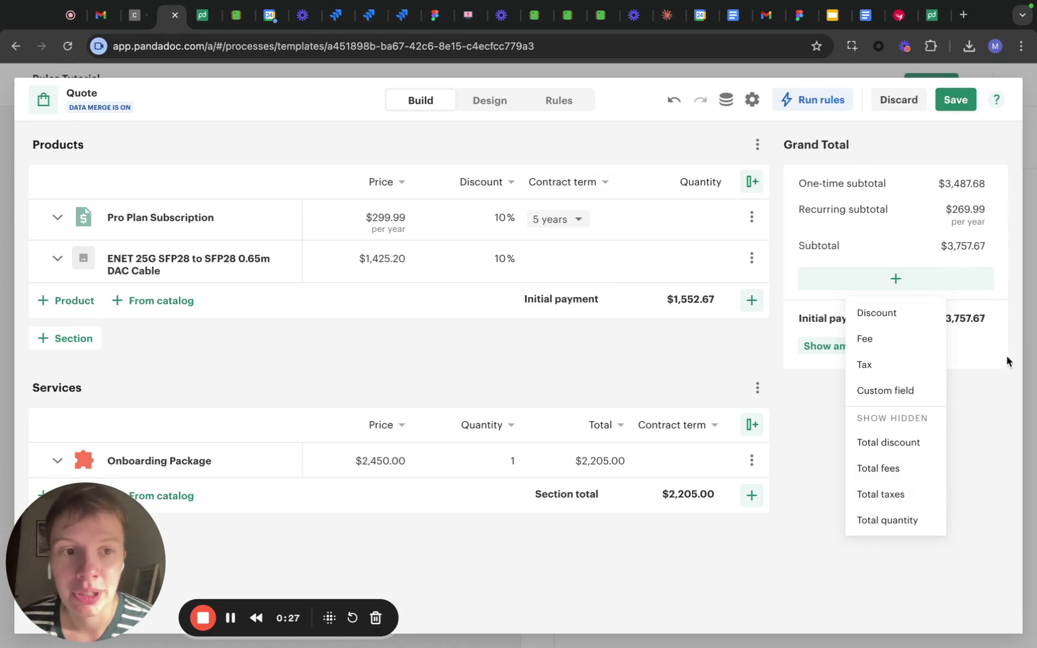
{"action": "left_click", "coordinate": [864, 397]}
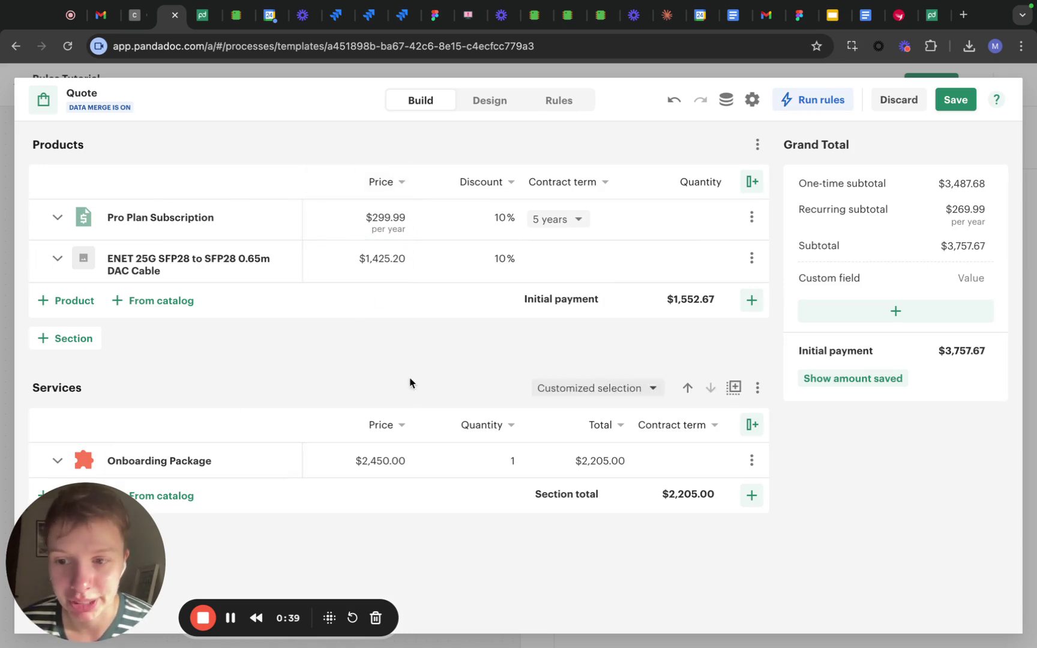
{"action": "left_click", "coordinate": [818, 274]}
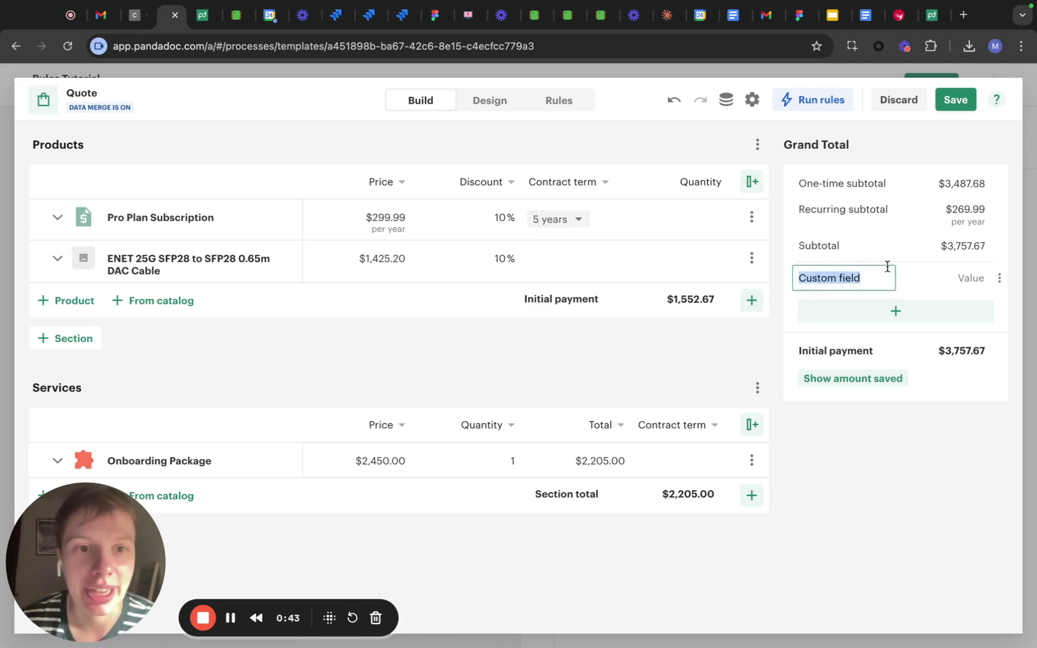
{"action": "type", "text": "3"}
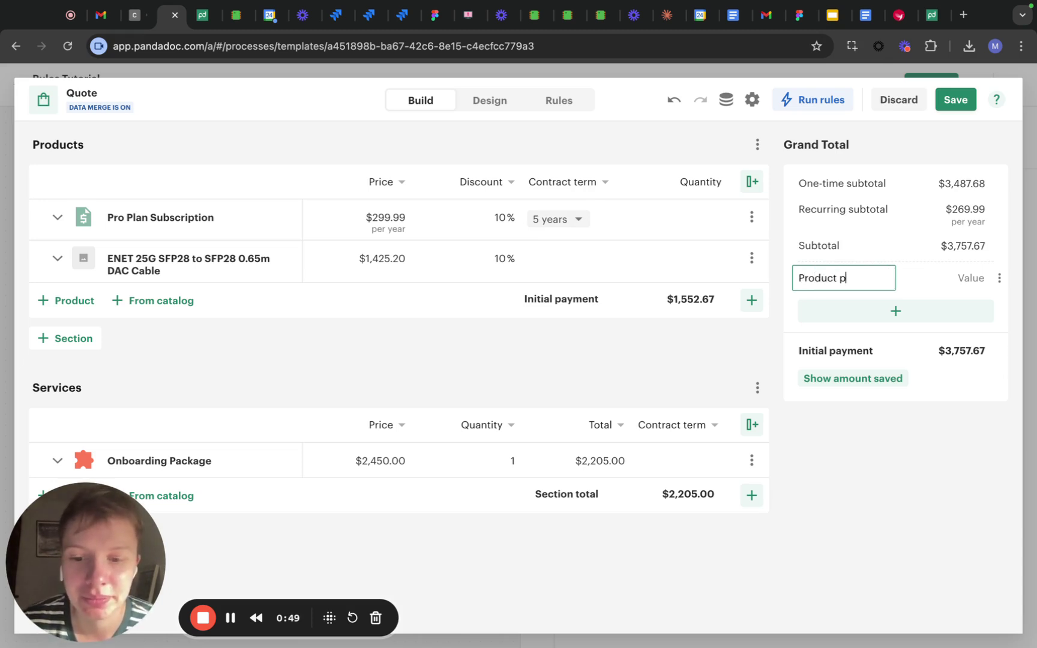
{"action": "type", "text": "ce before discount"}
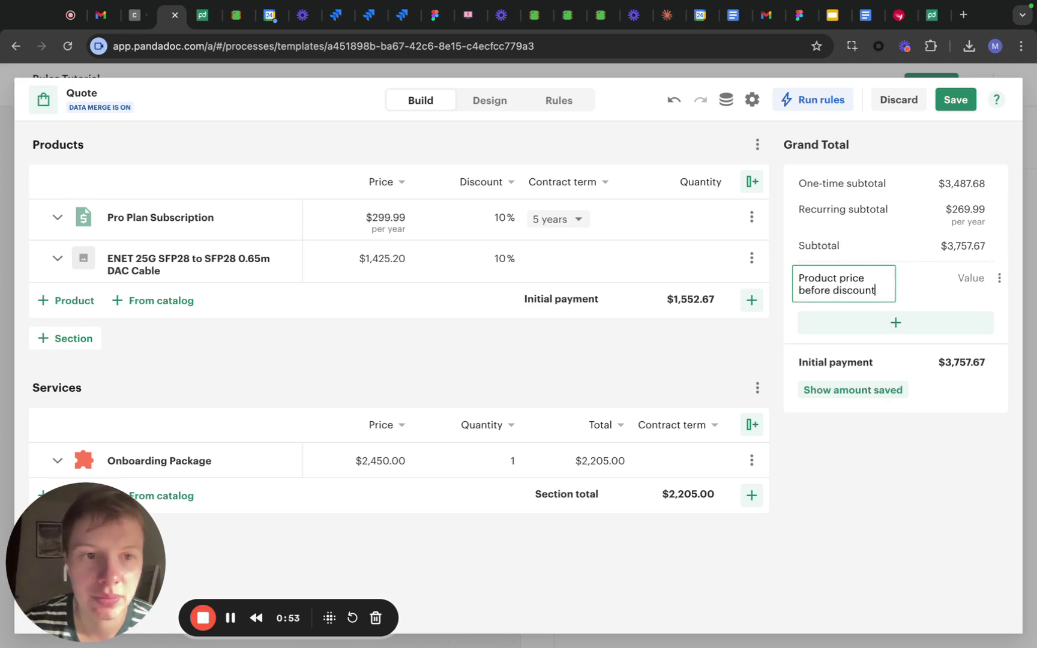
{"action": "left_click", "coordinate": [912, 478]}
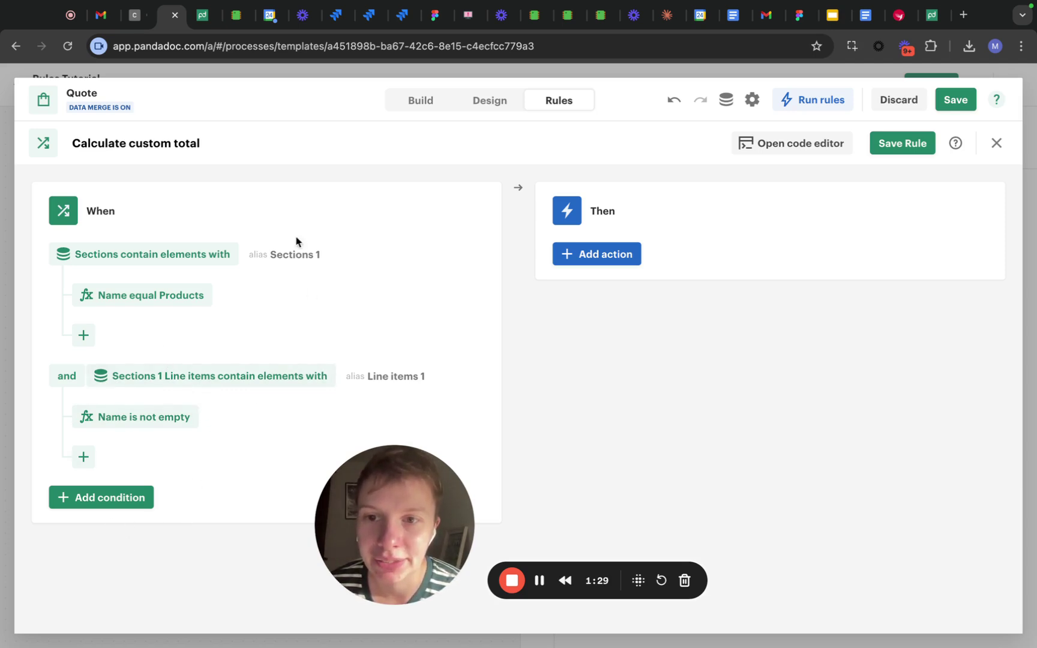
Add an action to the Calculate custom total rule that updates the Quote total's Product price before discount field.
{"action": "left_click", "coordinate": [615, 261]}
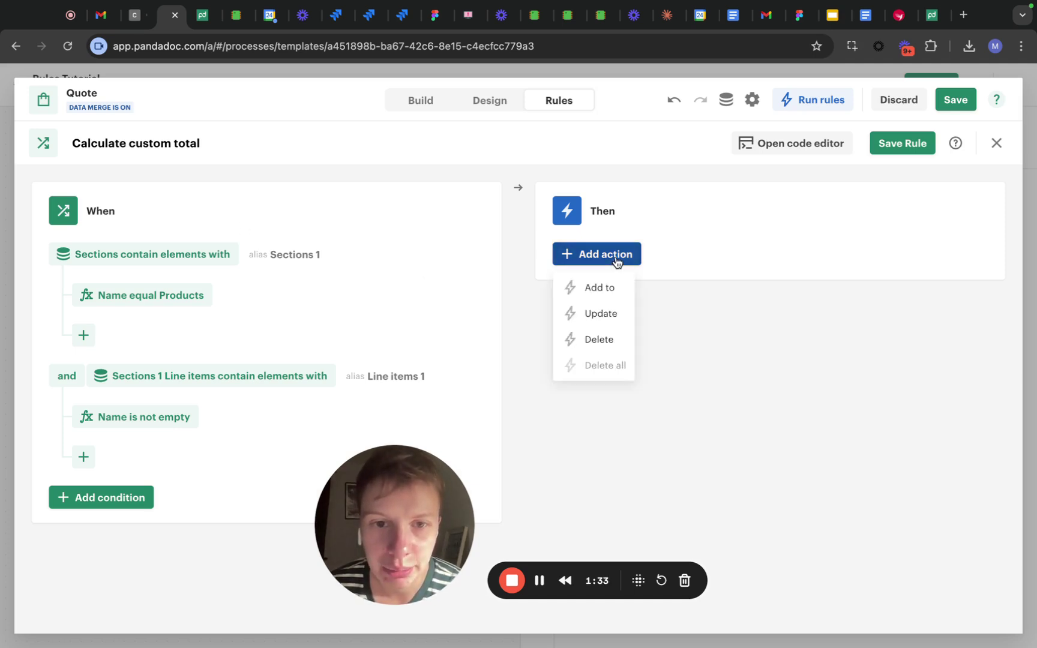
{"action": "left_click", "coordinate": [600, 315]}
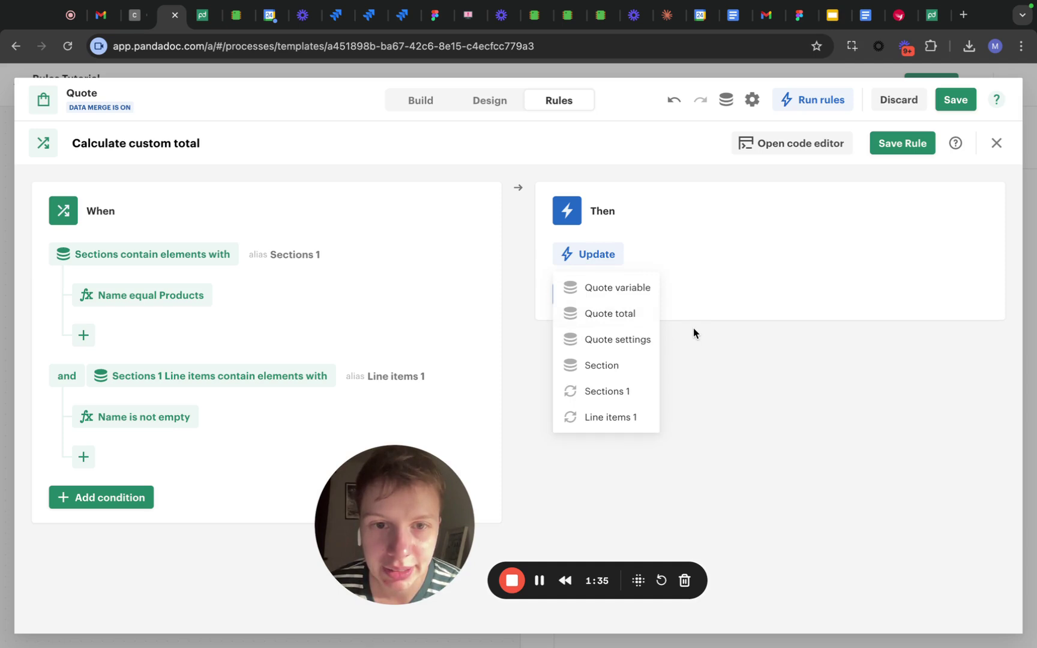
{"action": "left_click", "coordinate": [608, 317]}
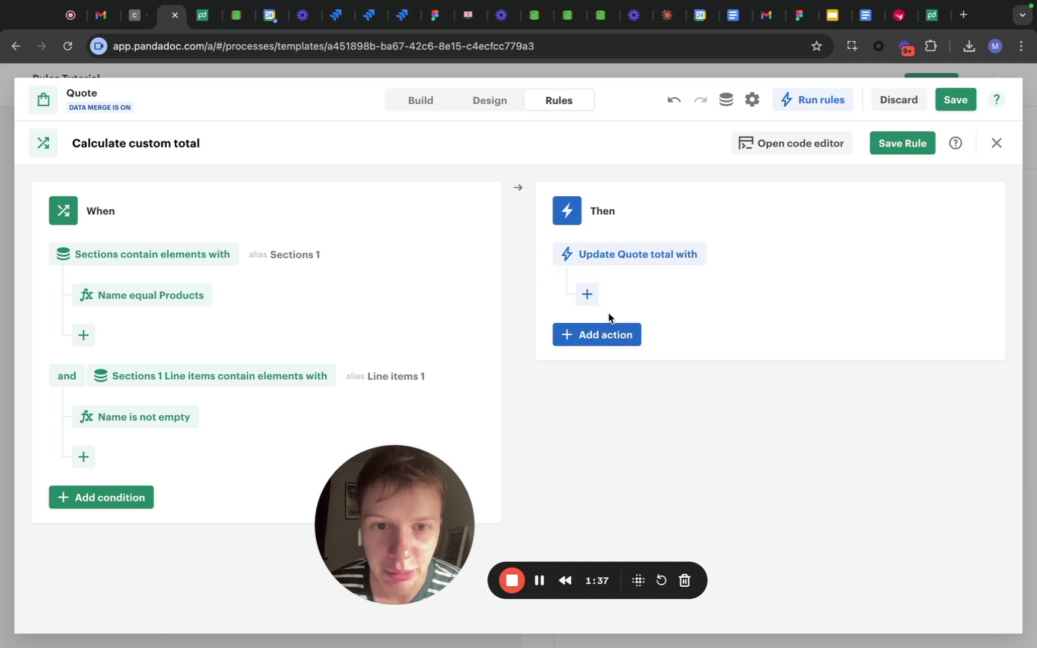
{"action": "left_click", "coordinate": [588, 300]}
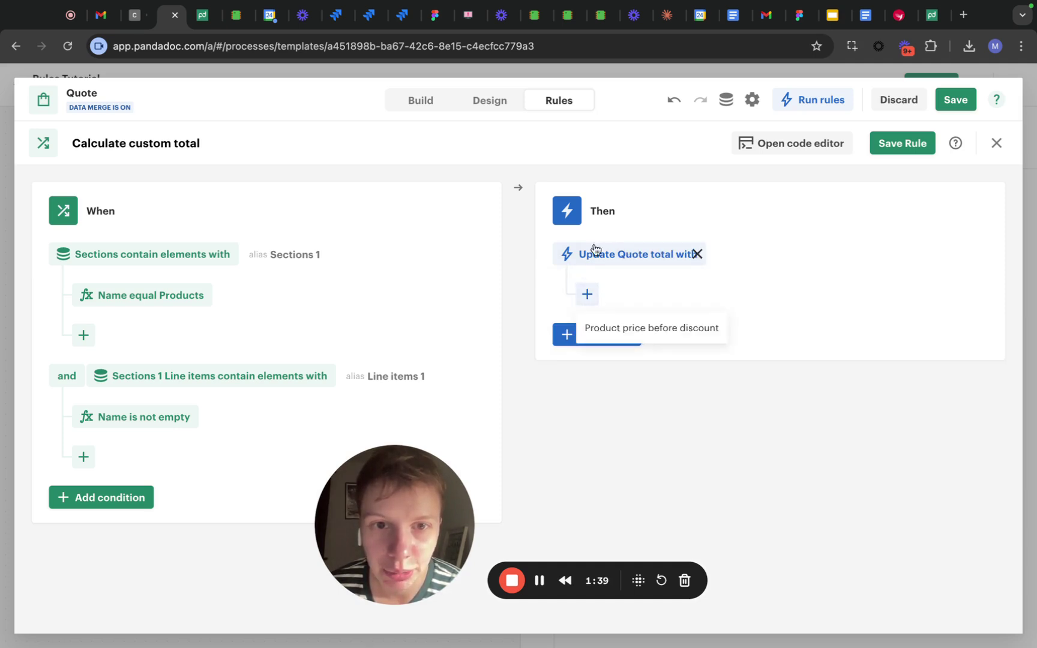
{"action": "left_click", "coordinate": [699, 328]}
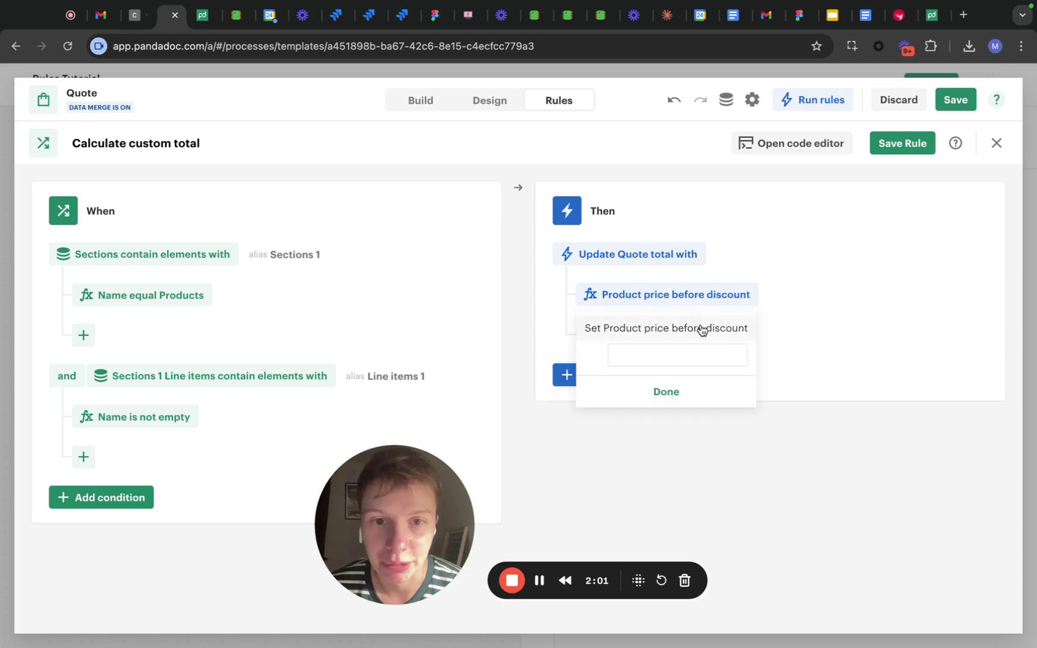
Start the Product price before discount value as a SUM formula and check the function's syntax description.
{"action": "left_click", "coordinate": [653, 357]}
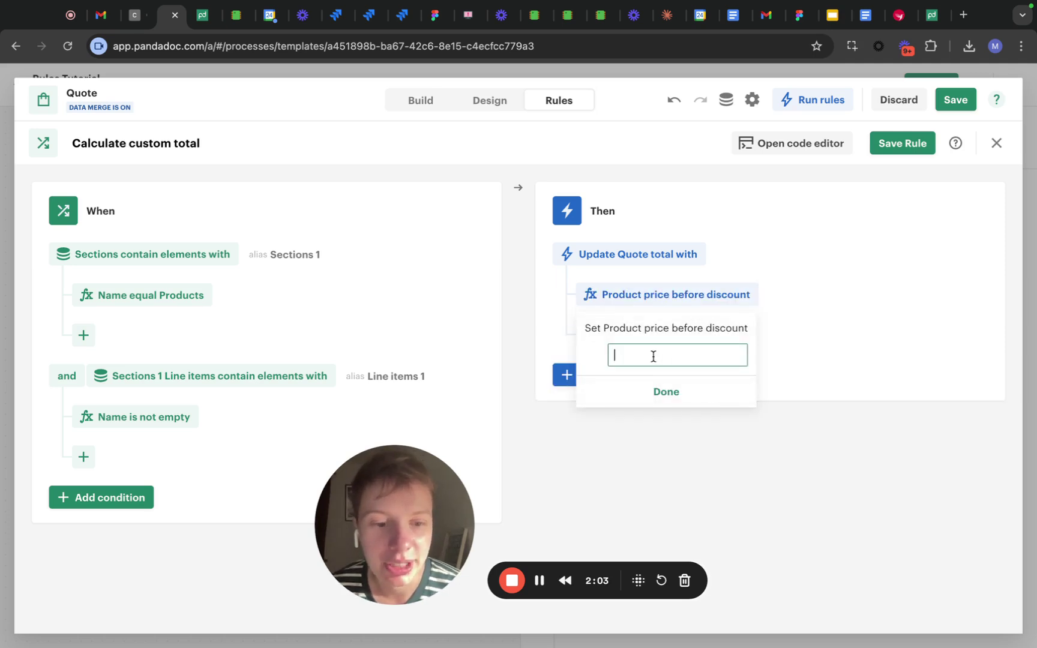
{"action": "type", "text": "="}
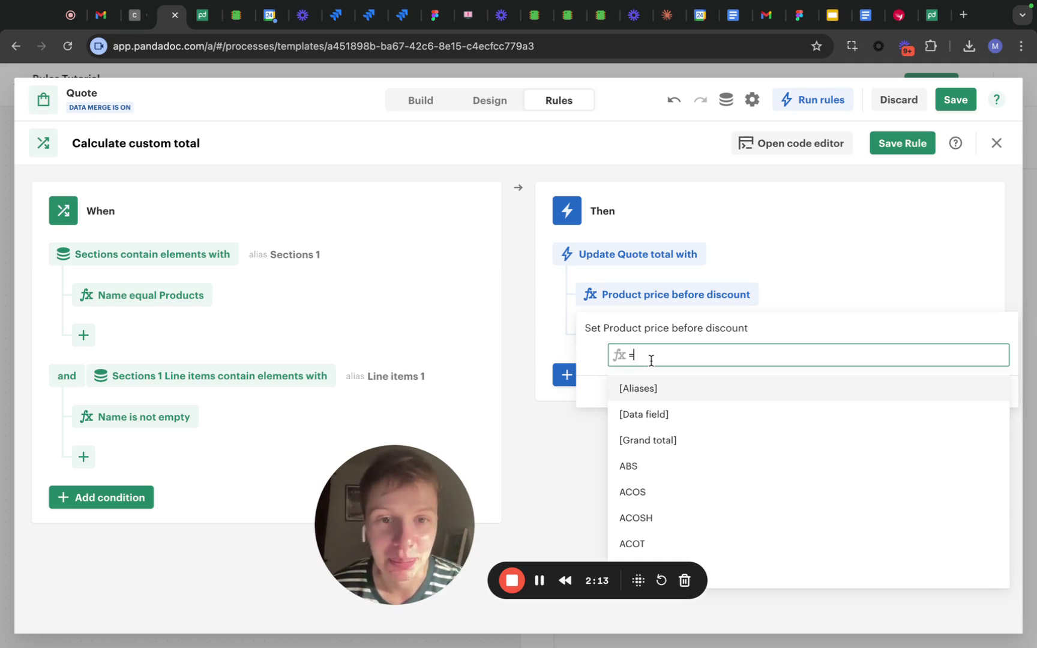
{"action": "type", "text": "SUM"}
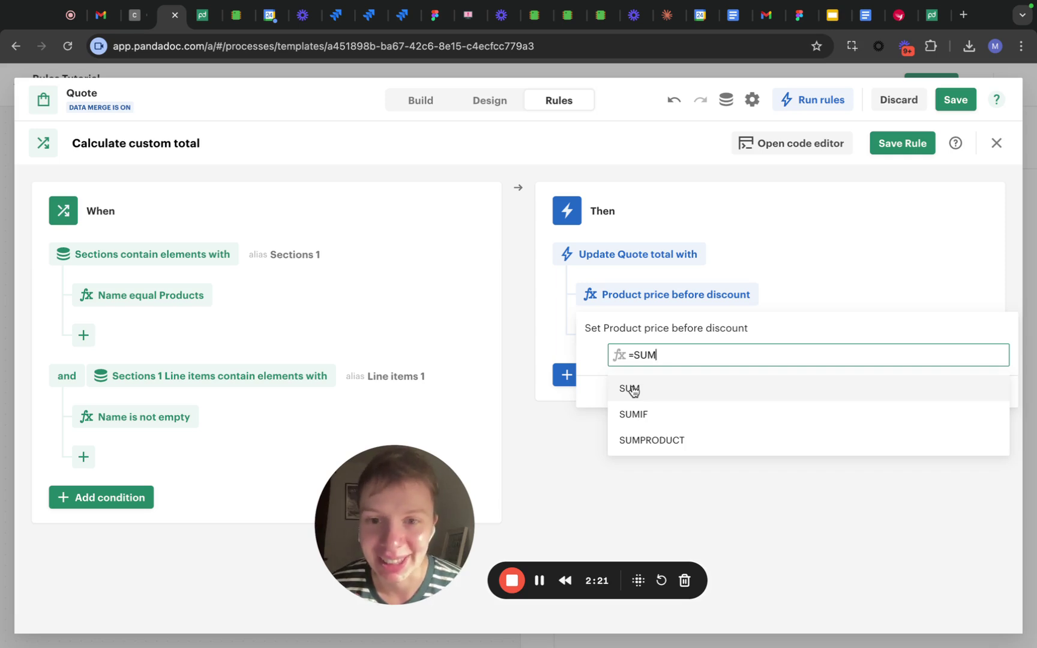
{"action": "left_click", "coordinate": [631, 390]}
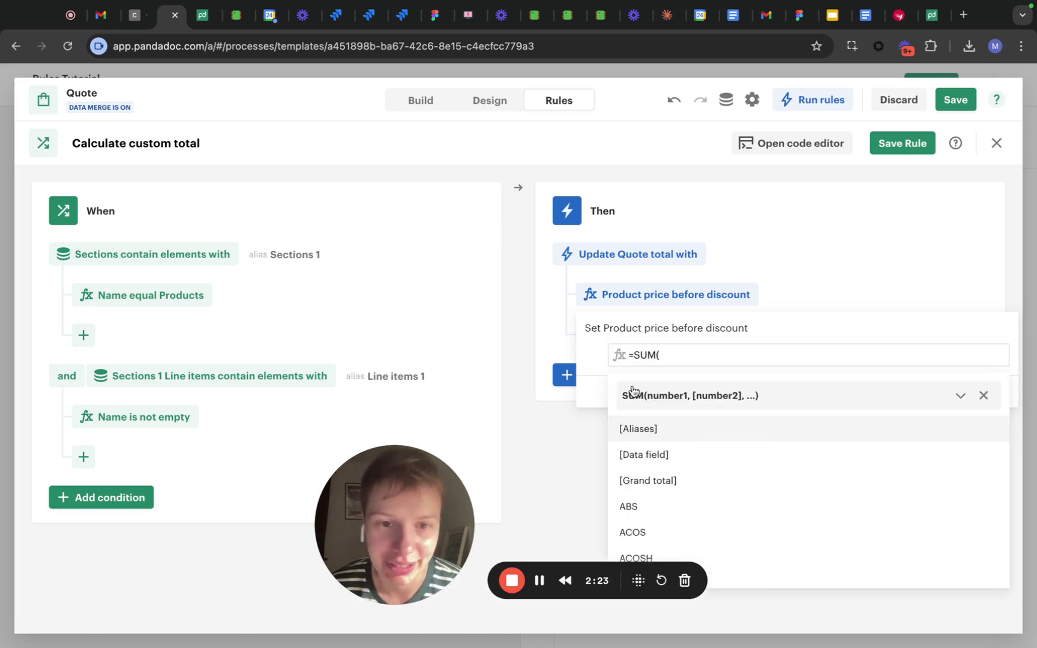
{"action": "left_click", "coordinate": [960, 397]}
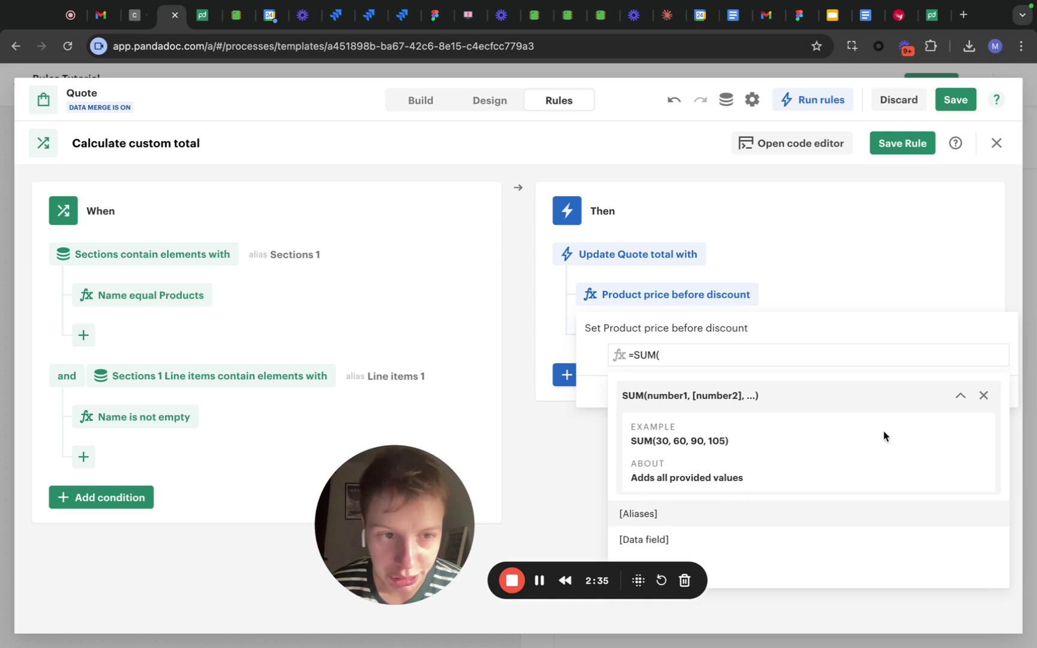
{"action": "left_click", "coordinate": [960, 395]}
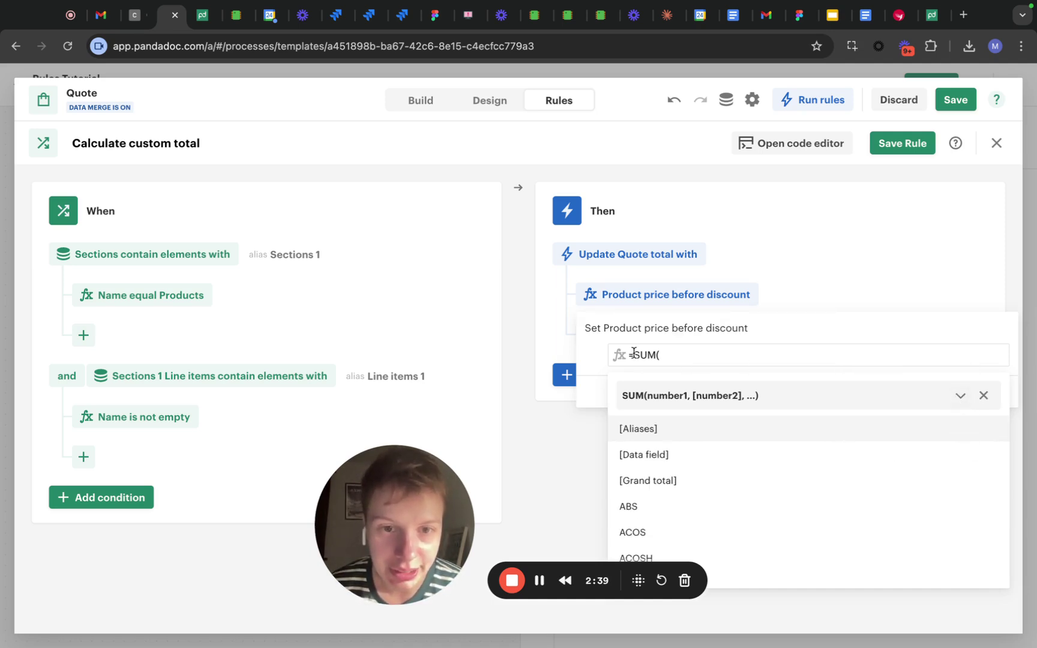
Complete the SUM formula with the Price of all elements in the Line items 1 alias, and apply it.
{"action": "left_click", "coordinate": [662, 355]}
{"action": "type", "text": "("}
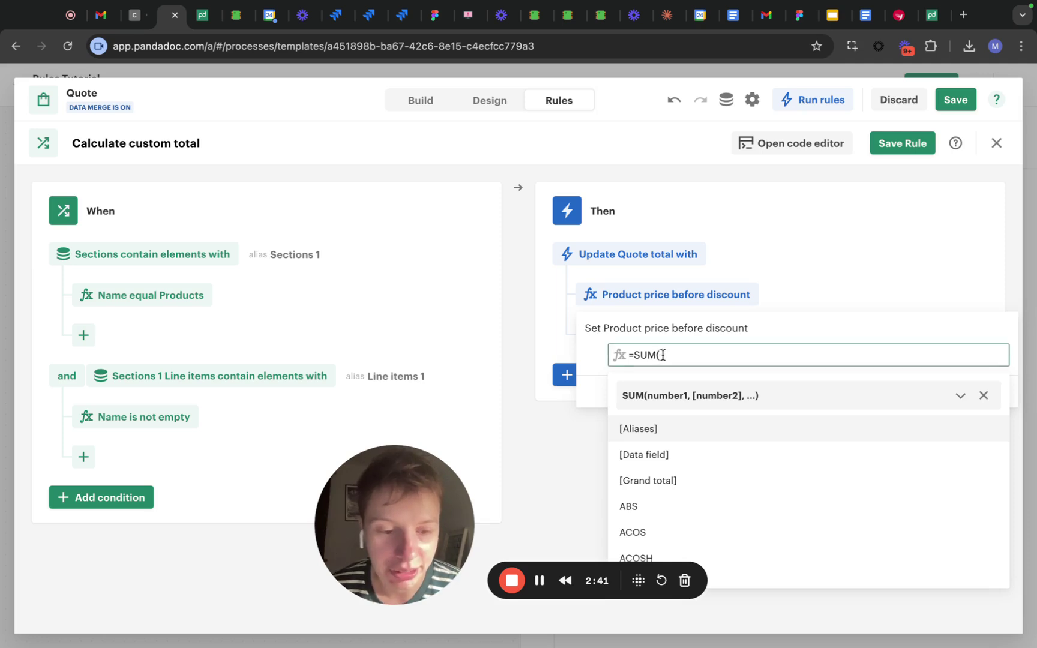
{"action": "type", "text": "["}
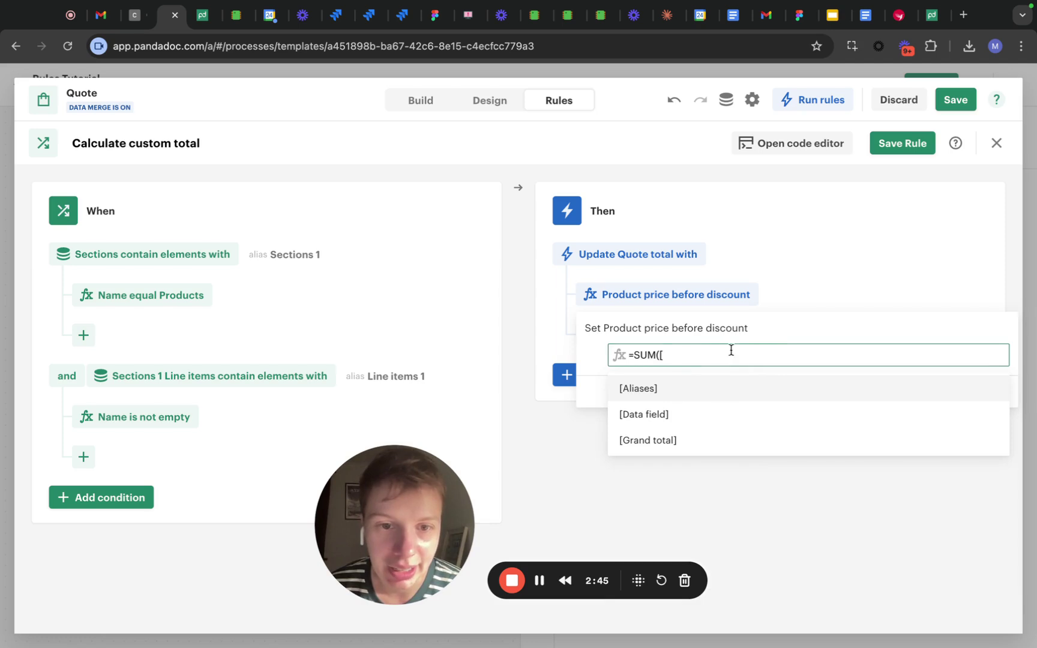
{"action": "left_click", "coordinate": [635, 390]}
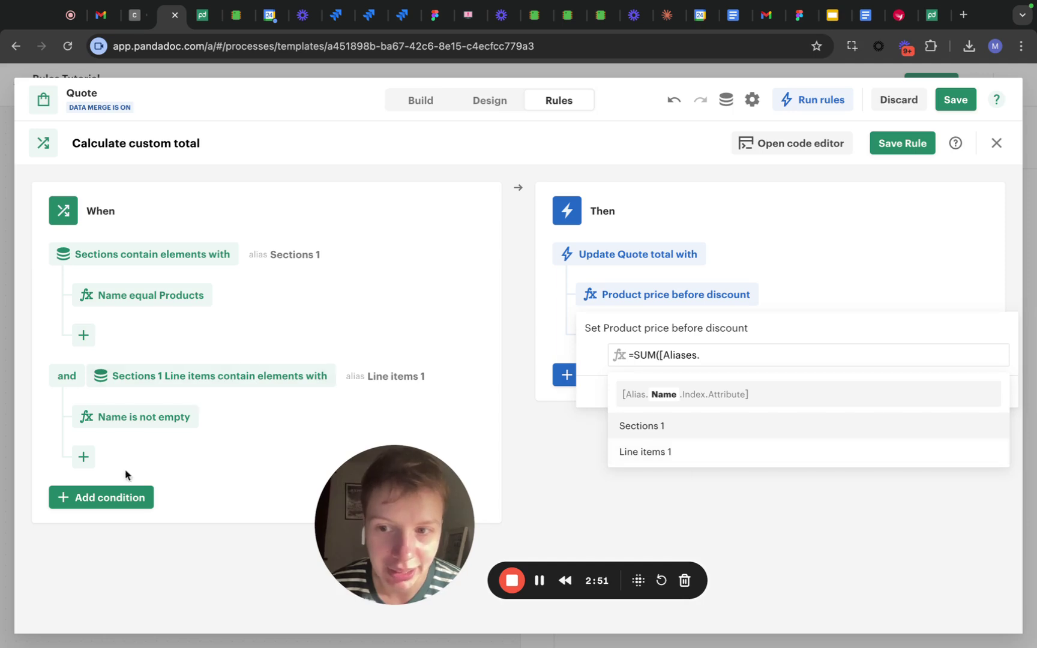
{"action": "left_click", "coordinate": [681, 456]}
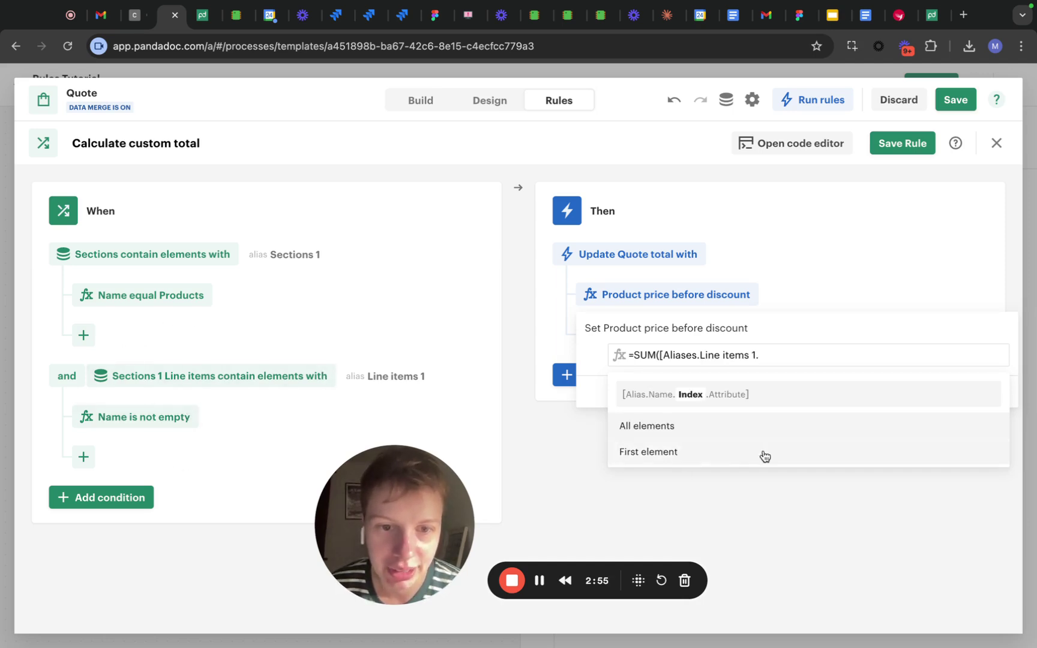
{"action": "left_click", "coordinate": [672, 436]}
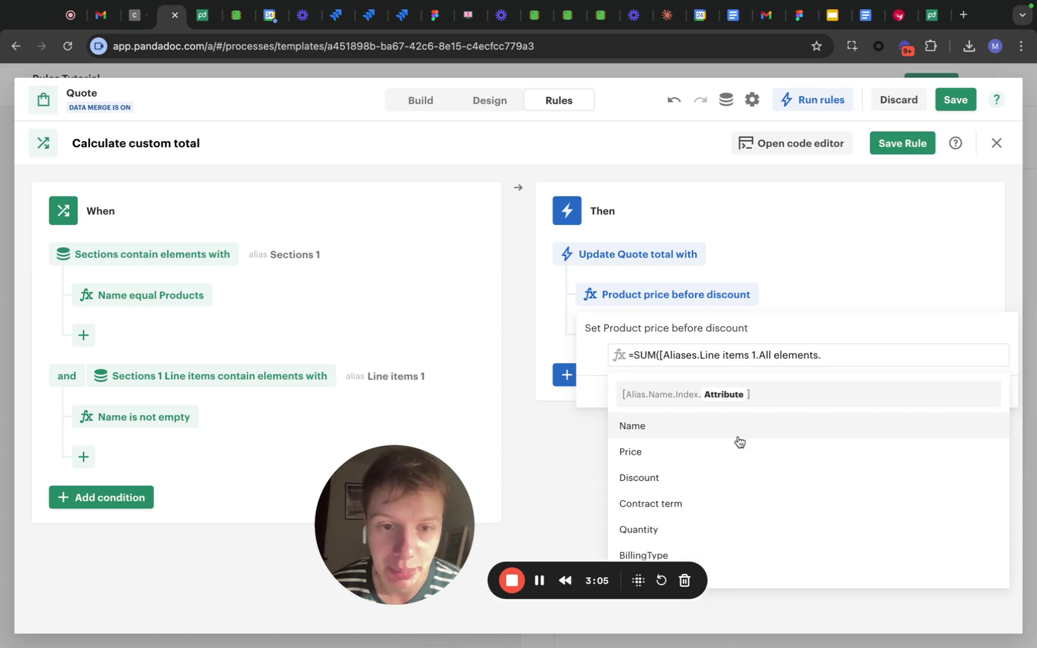
{"action": "left_click", "coordinate": [639, 454]}
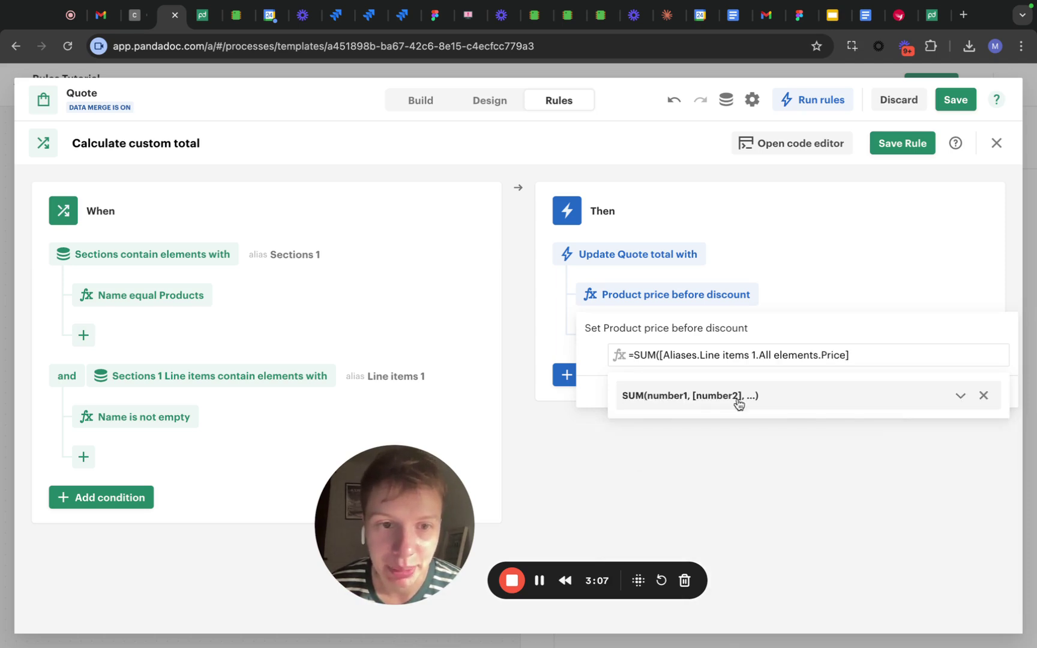
{"action": "left_click", "coordinate": [869, 361]}
{"action": "type", "text": ")"}
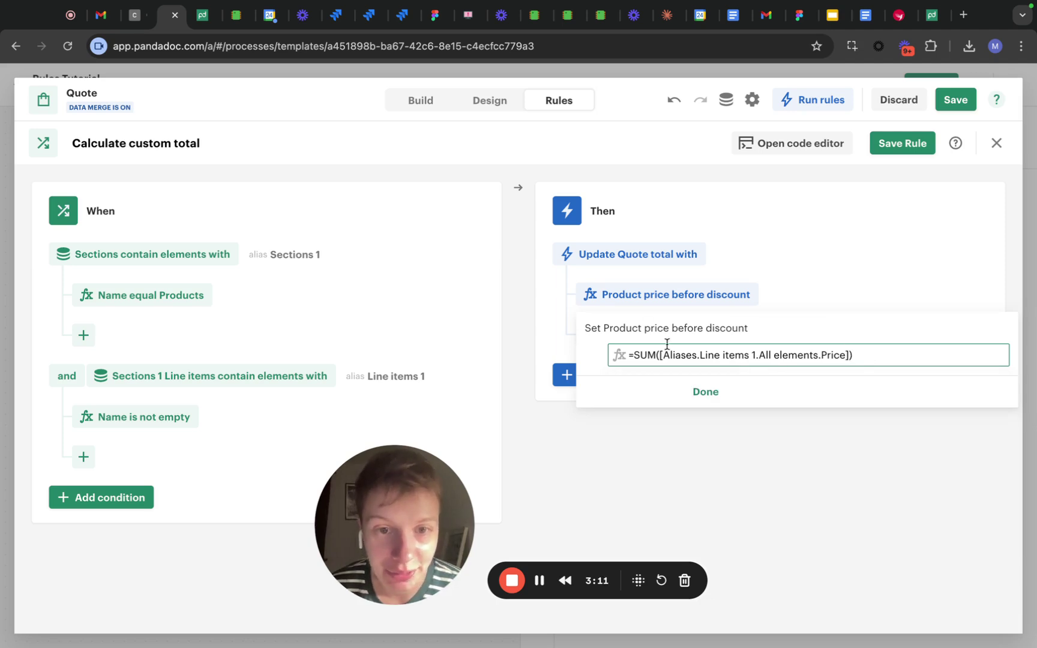
{"action": "left_click", "coordinate": [731, 393]}
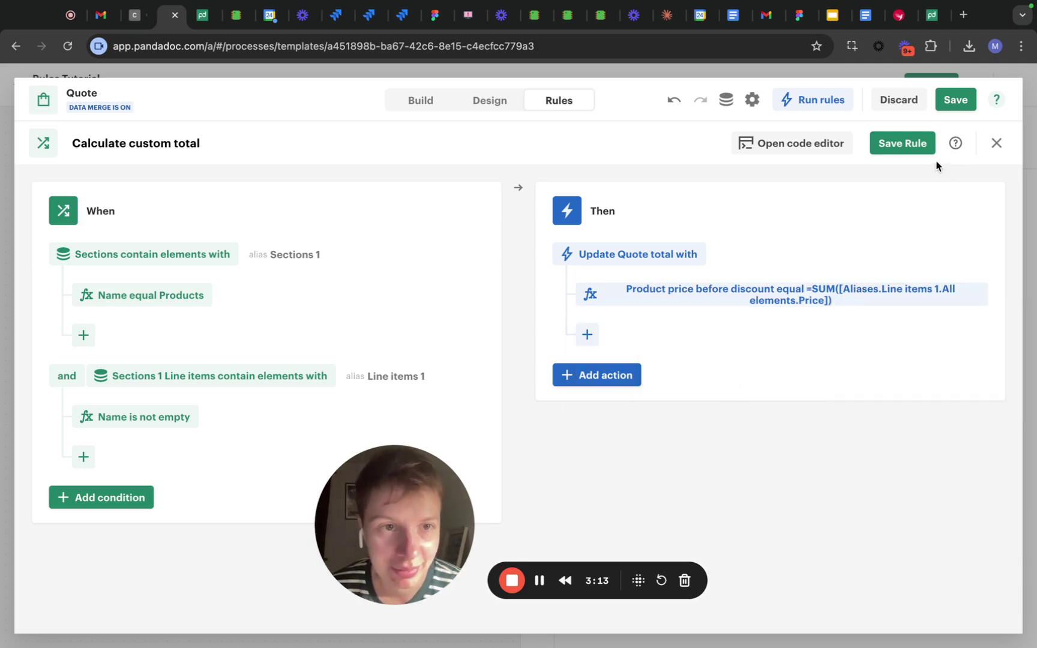
Save and activate the Calculate custom total rule.
{"action": "left_click", "coordinate": [905, 147]}
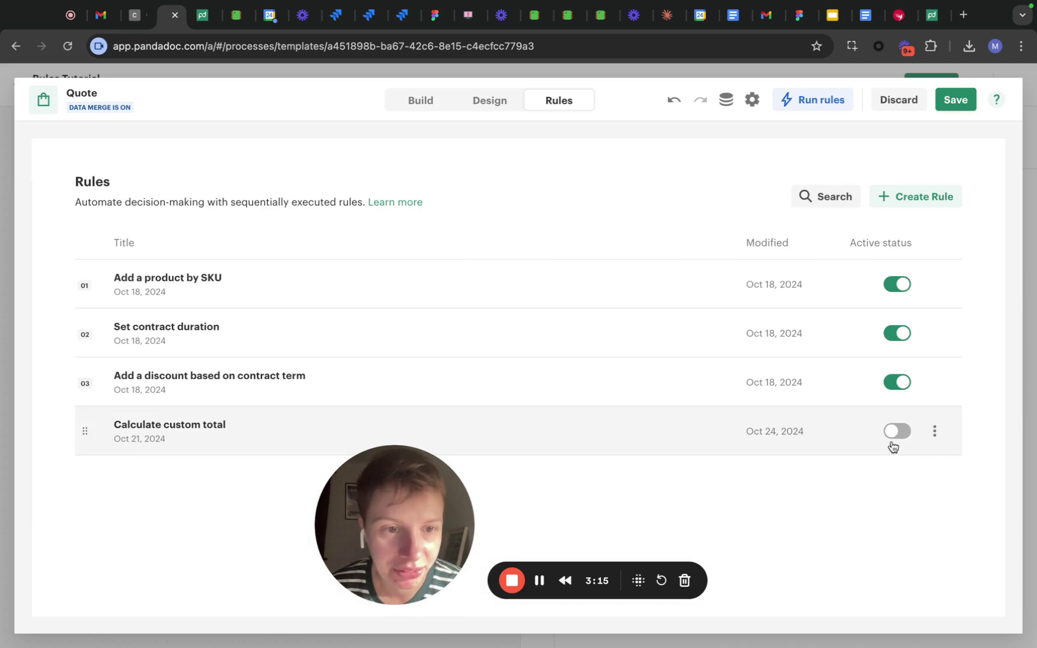
{"action": "left_click", "coordinate": [898, 432]}
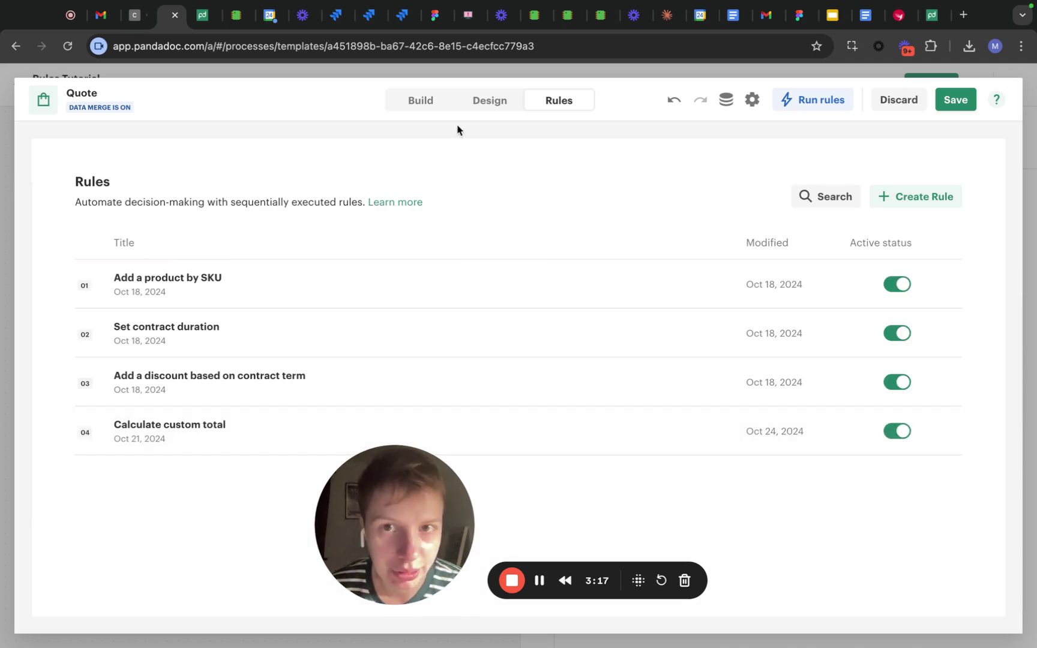
Return to the quote layout and run the rules to test the Product price before discount calculation.
{"action": "left_click", "coordinate": [421, 100]}
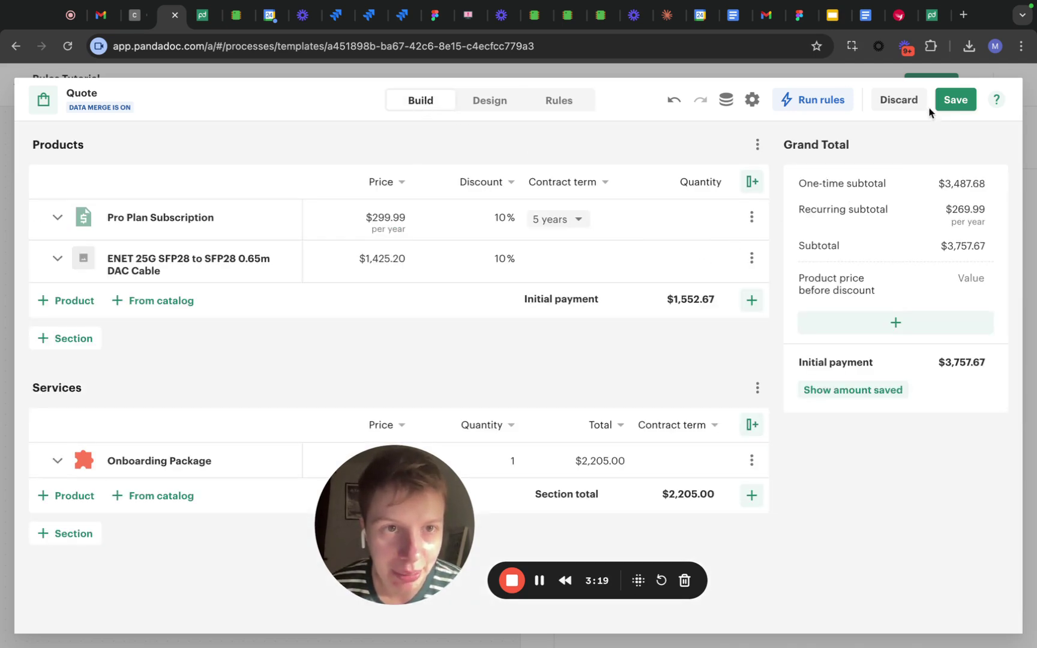
{"action": "left_click", "coordinate": [813, 102]}
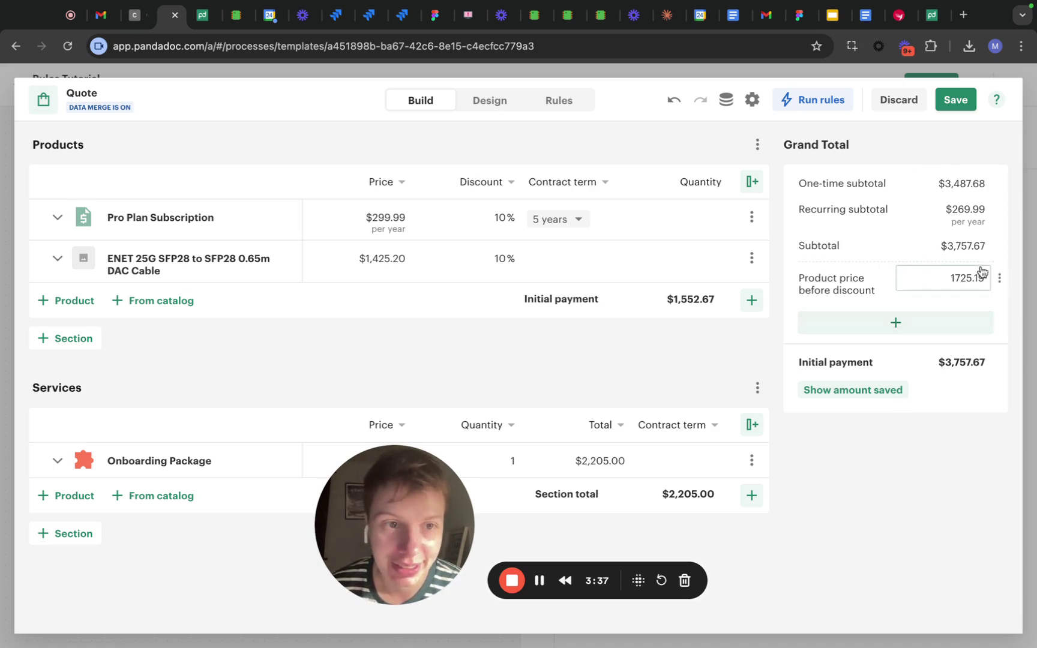
Reopen the Calculate custom total rule, wrap its SUM formula in a TEXT function, and check the function's description.
{"action": "left_click", "coordinate": [573, 101]}
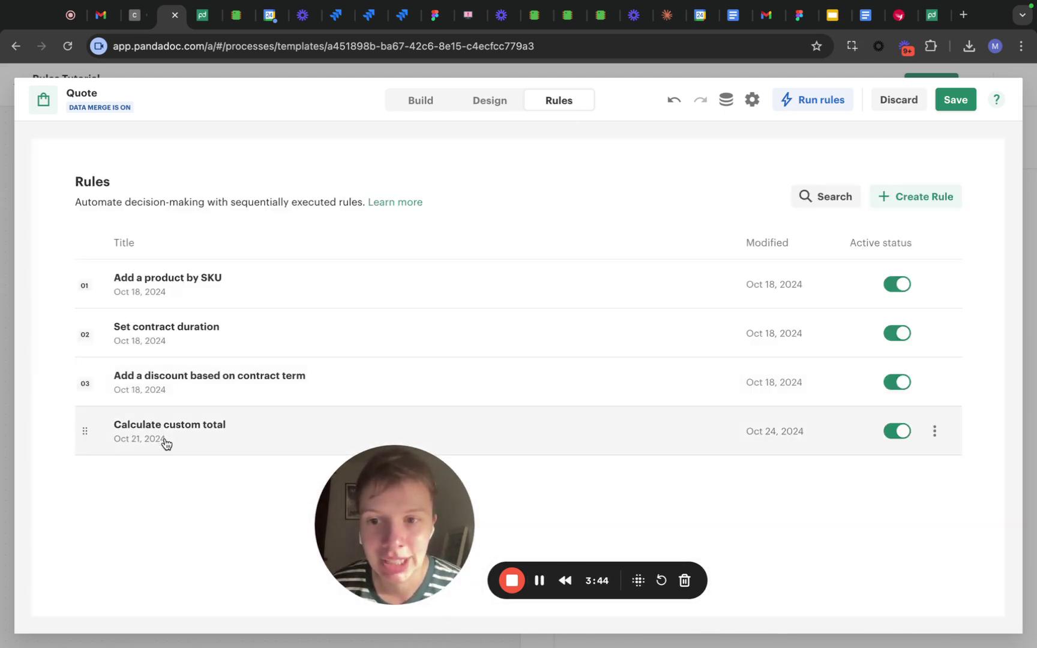
{"action": "left_click", "coordinate": [184, 422]}
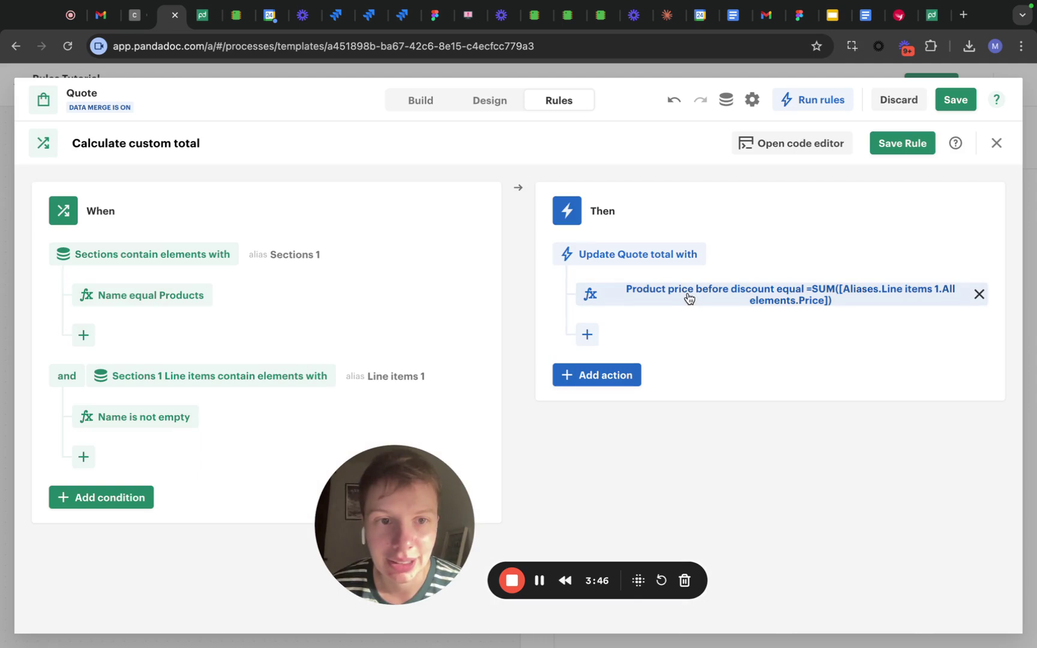
{"action": "left_click", "coordinate": [690, 300]}
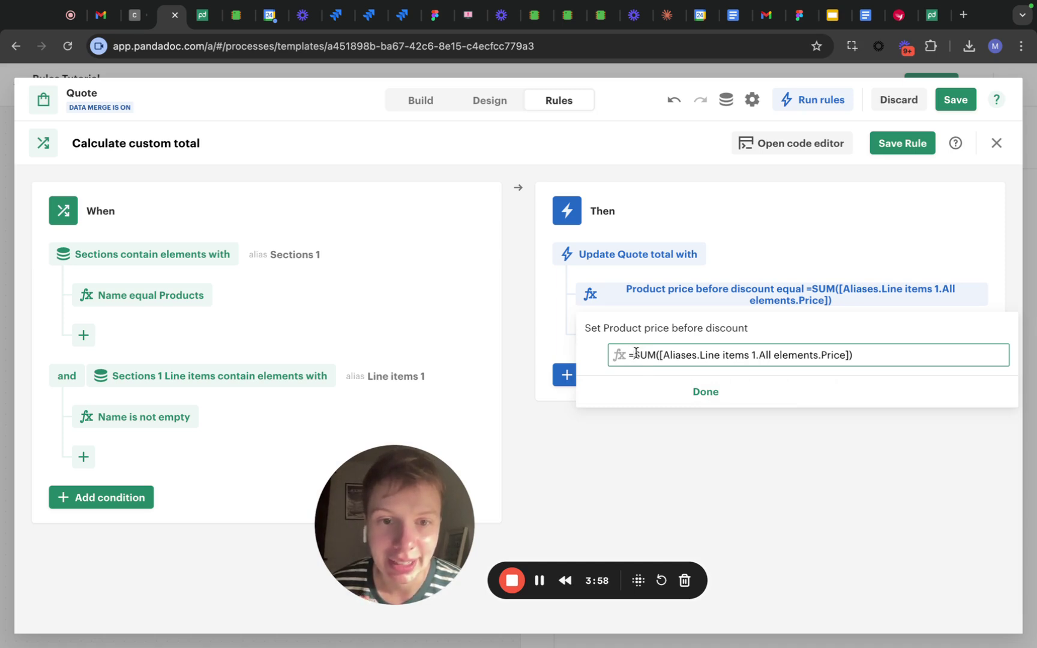
{"action": "type", "text": "TEXT"}
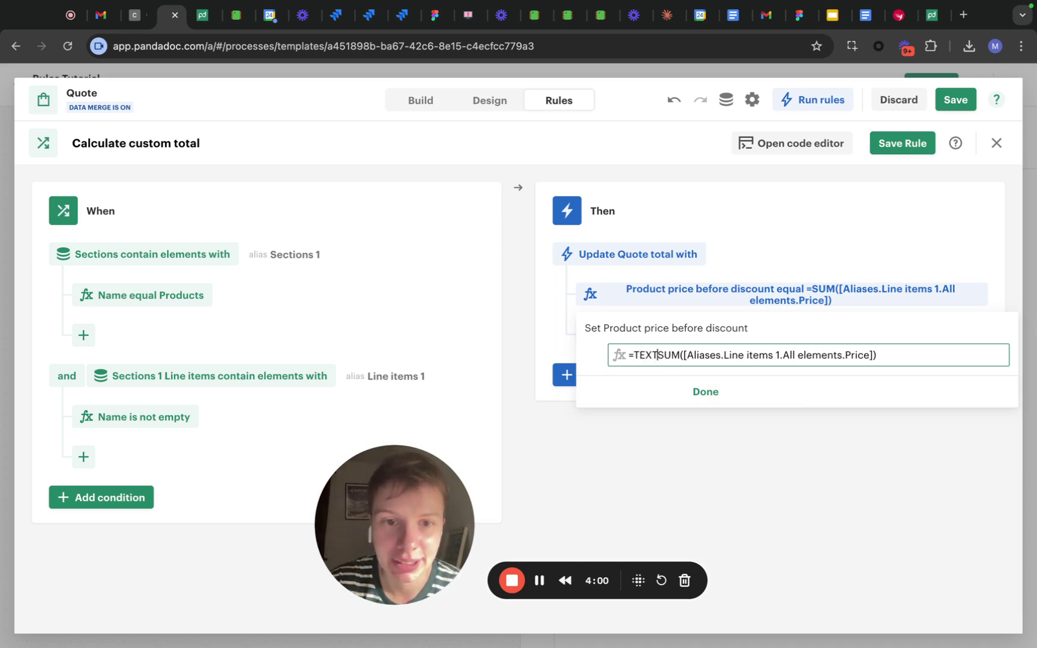
{"action": "type", "text": "("}
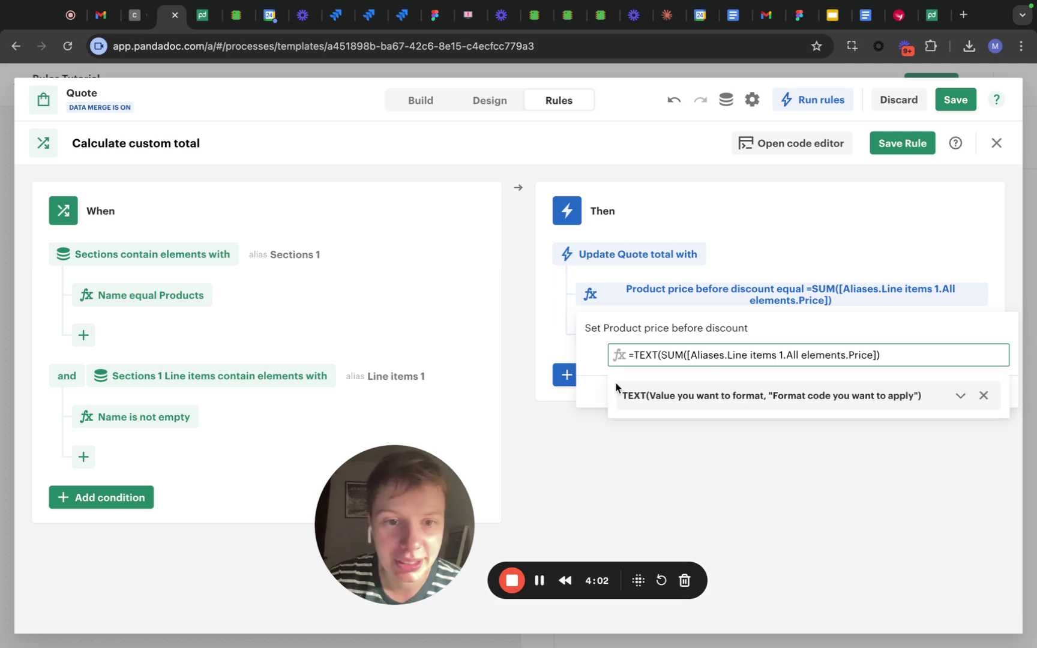
{"action": "left_click", "coordinate": [959, 398]}
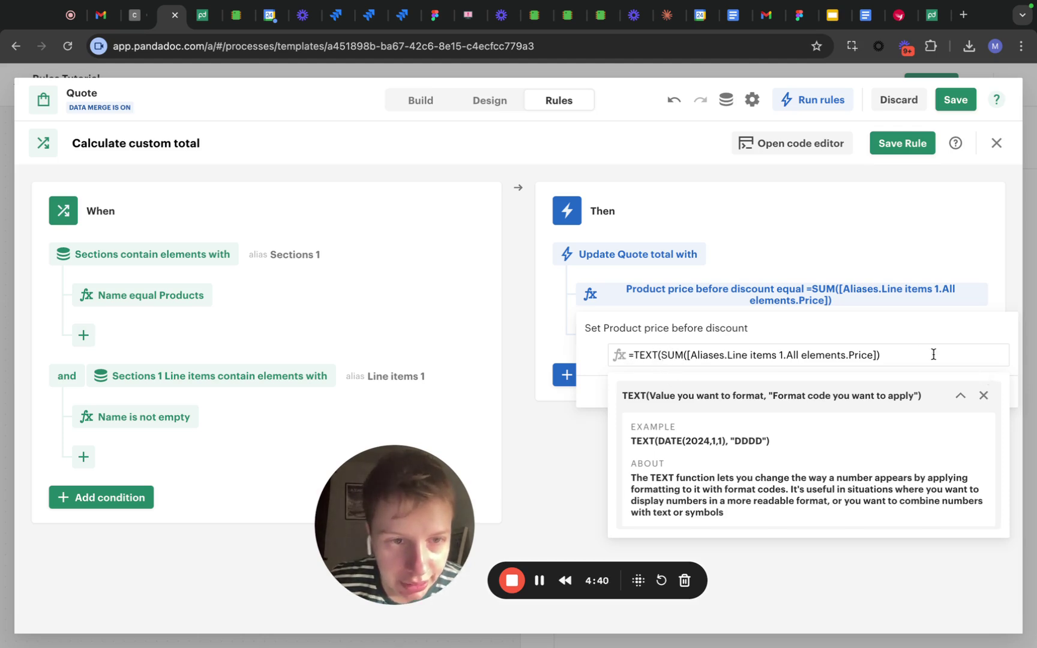
Complete the TEXT formula with the format code "$#,##0.00" and apply it to Product price before discount.
{"action": "left_click", "coordinate": [912, 357]}
{"action": "type", "text": ","}
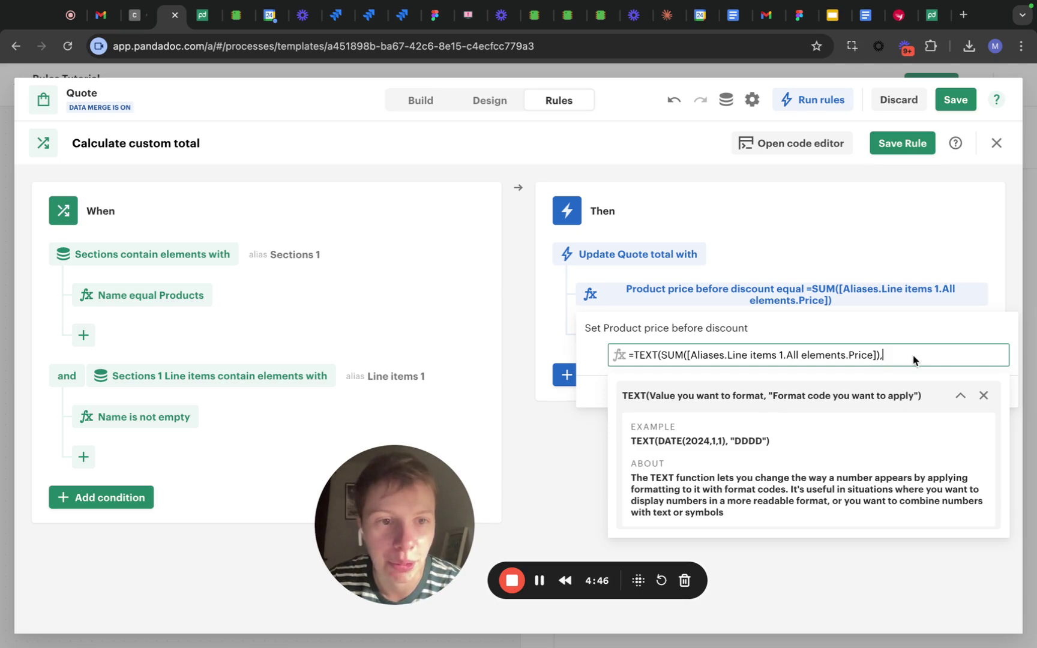
{"action": "key", "text": "super+shift+v"}
{"action": "mouse_move", "coordinate": [945, 379]}
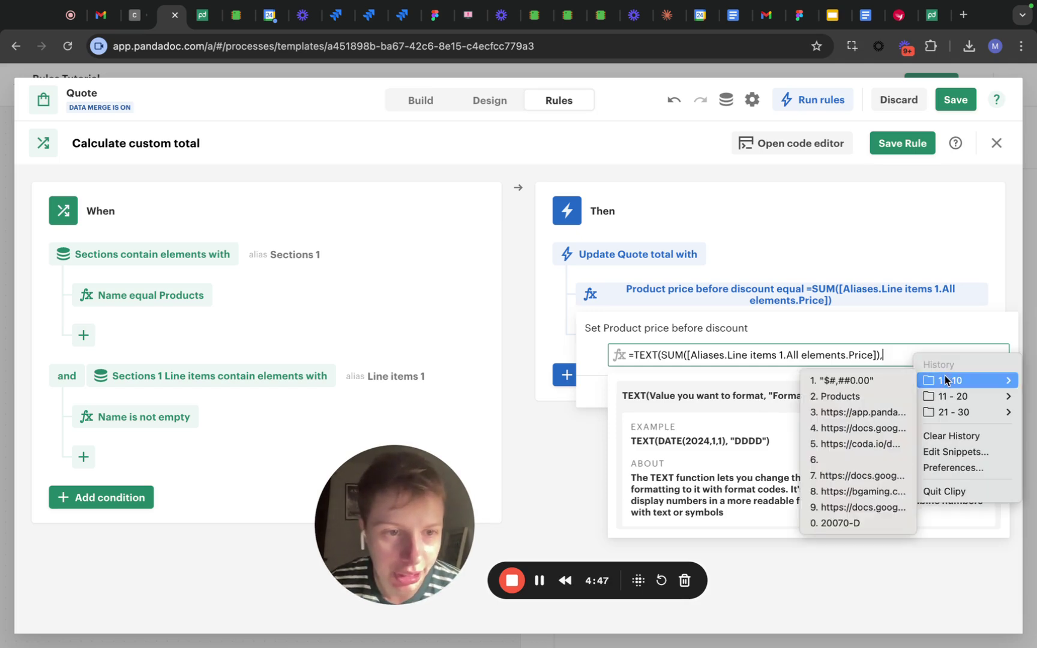
{"action": "left_click", "coordinate": [891, 381]}
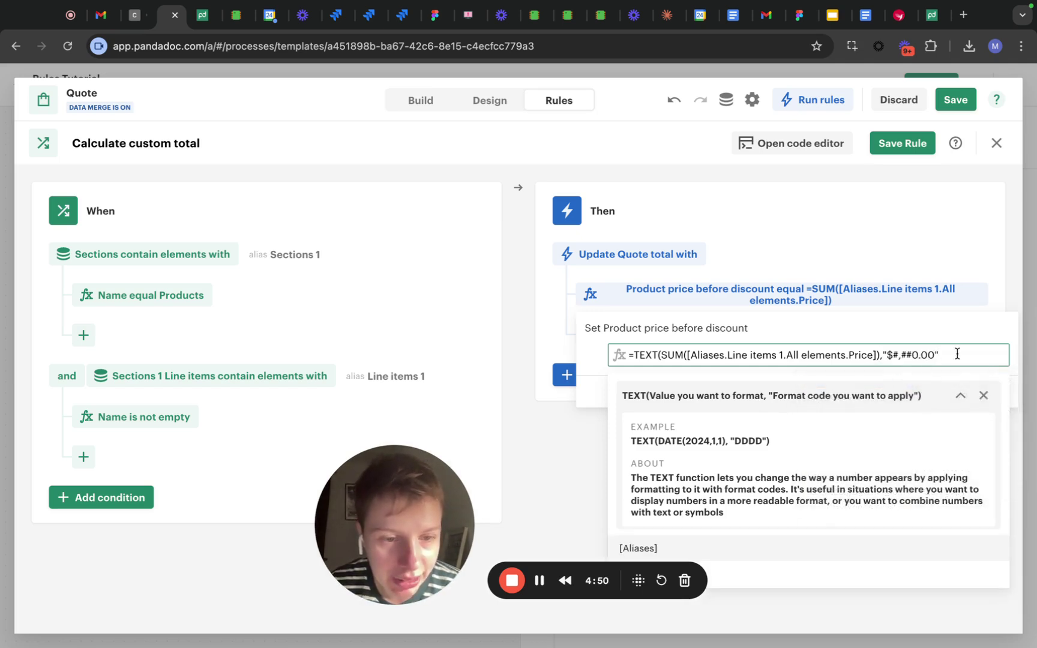
{"action": "type", "text": ")"}
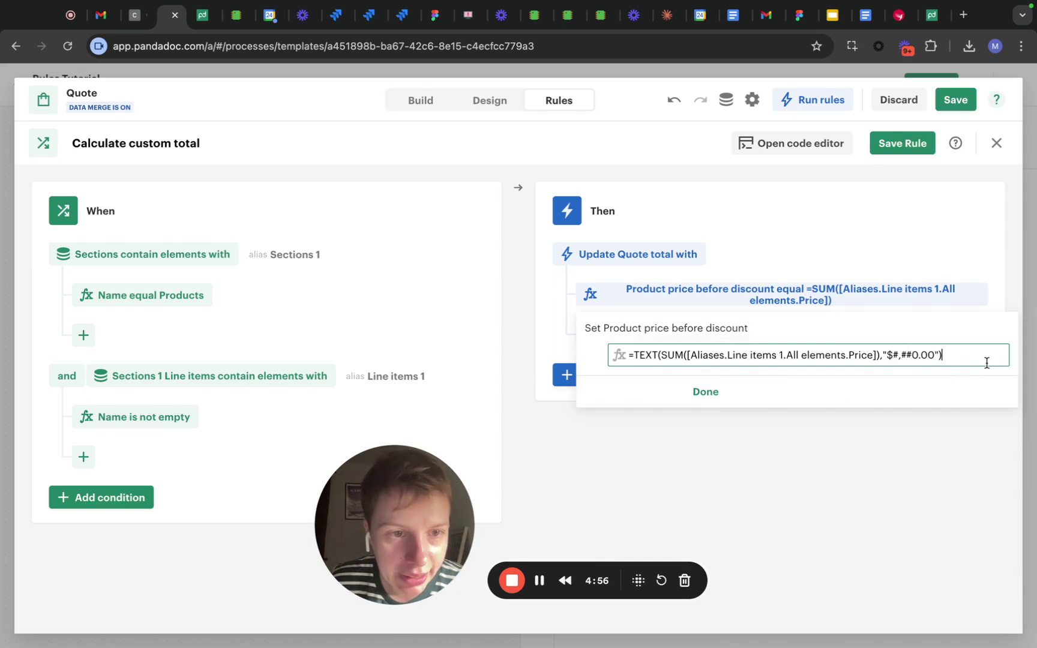
{"action": "left_click", "coordinate": [752, 396]}
Save the Calculate custom total rule and rerun the rules on the quote.
{"action": "left_click", "coordinate": [917, 140]}
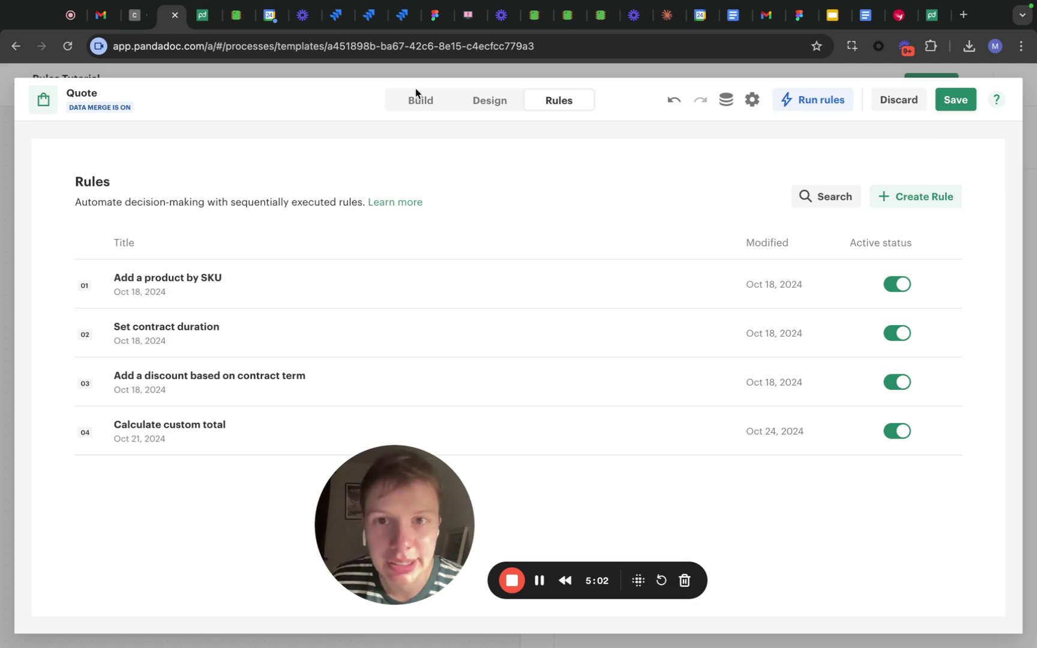
{"action": "left_click", "coordinate": [418, 101]}
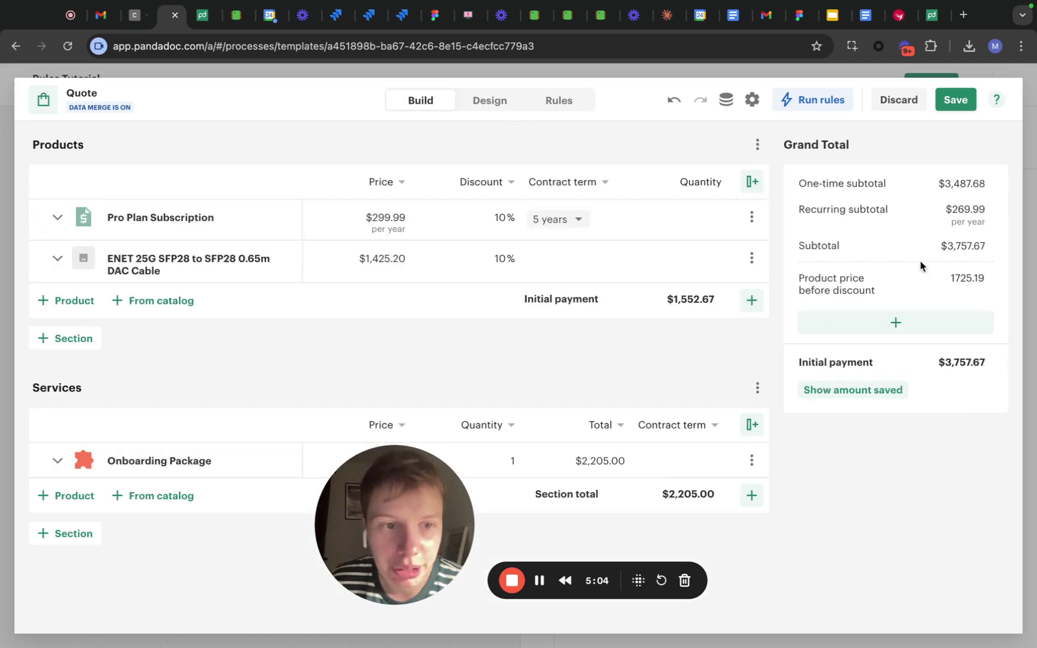
{"action": "left_click", "coordinate": [827, 106]}
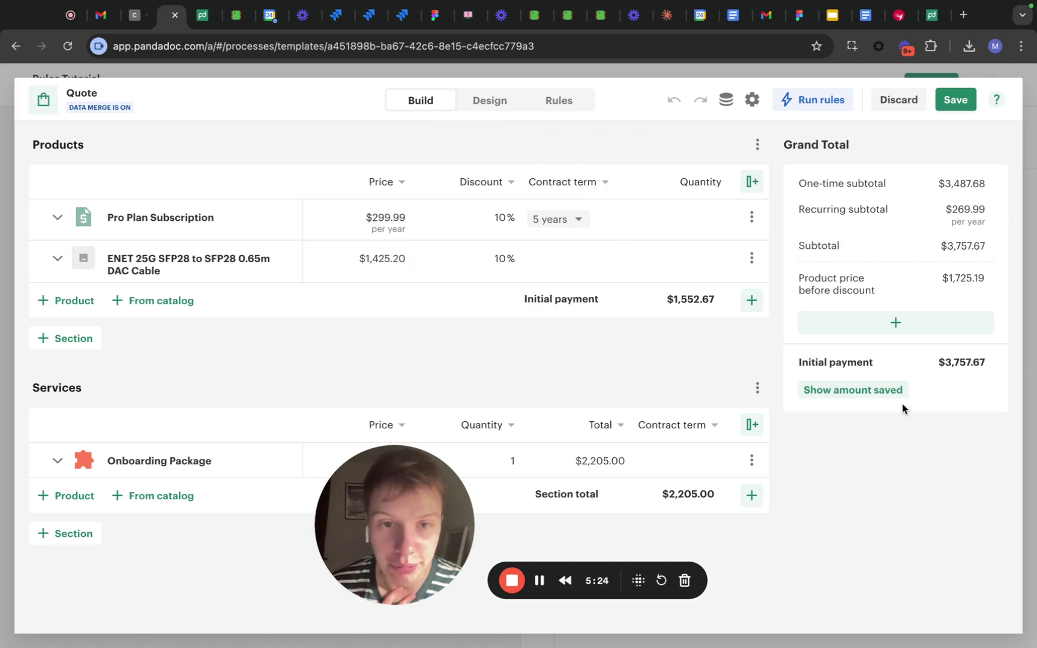
Add a Short text quote data field named selected_products with no value, and save it.
{"action": "left_click", "coordinate": [726, 100]}
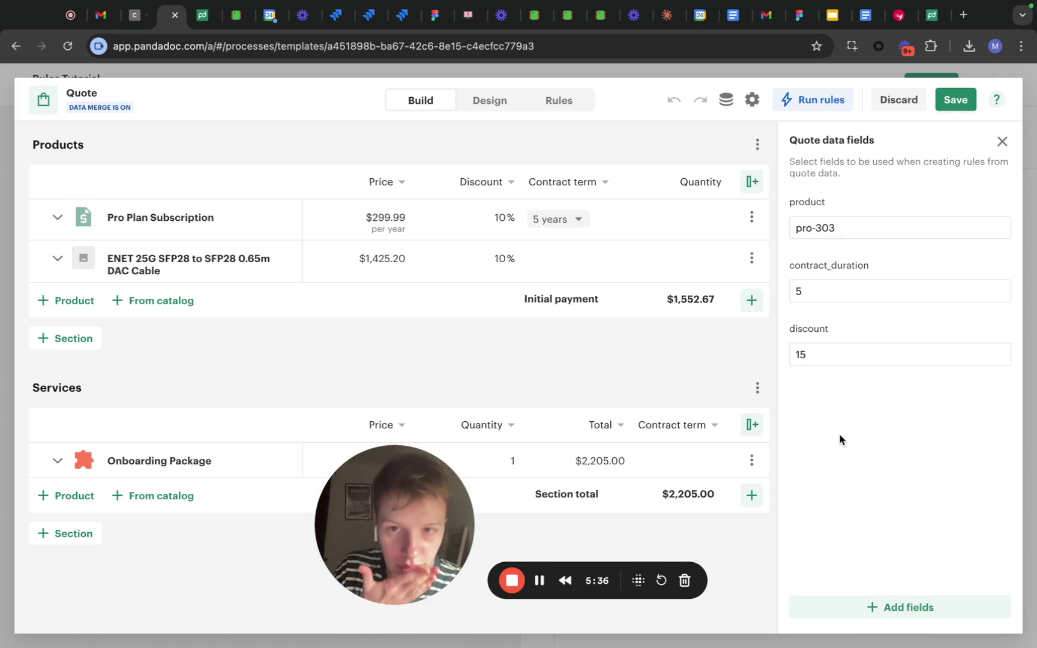
{"action": "left_click", "coordinate": [874, 610]}
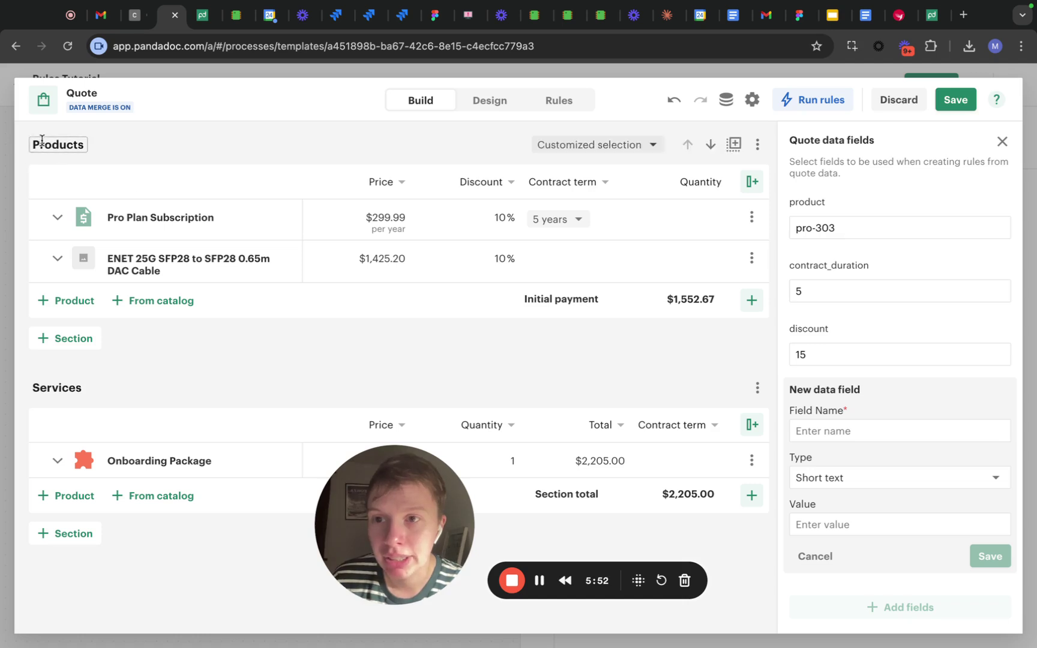
{"action": "left_click", "coordinate": [840, 431]}
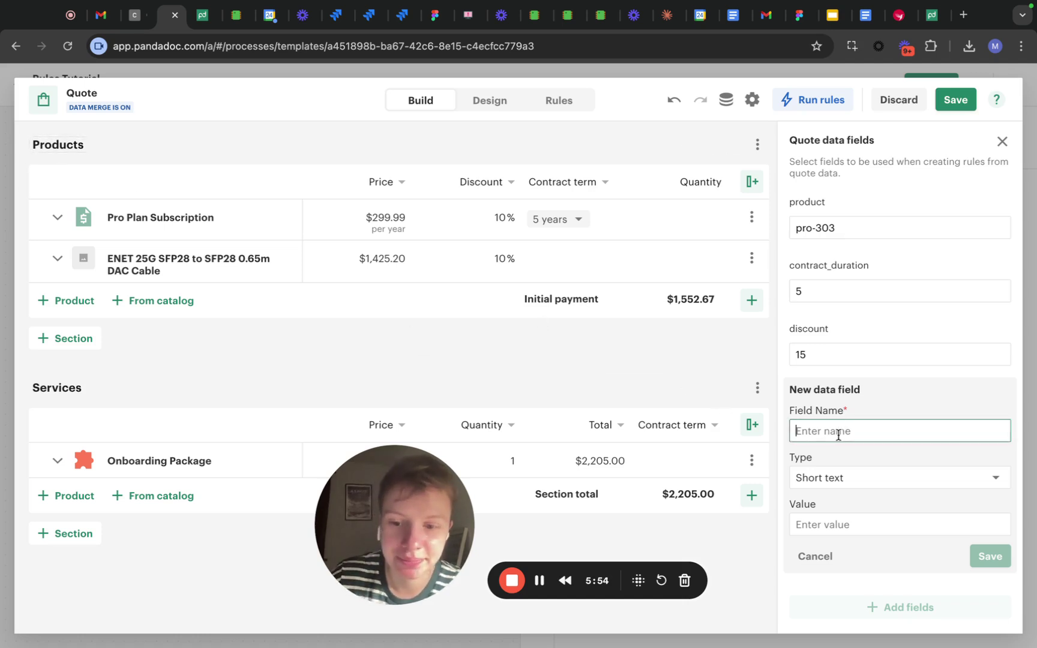
{"action": "type", "text": "selected"}
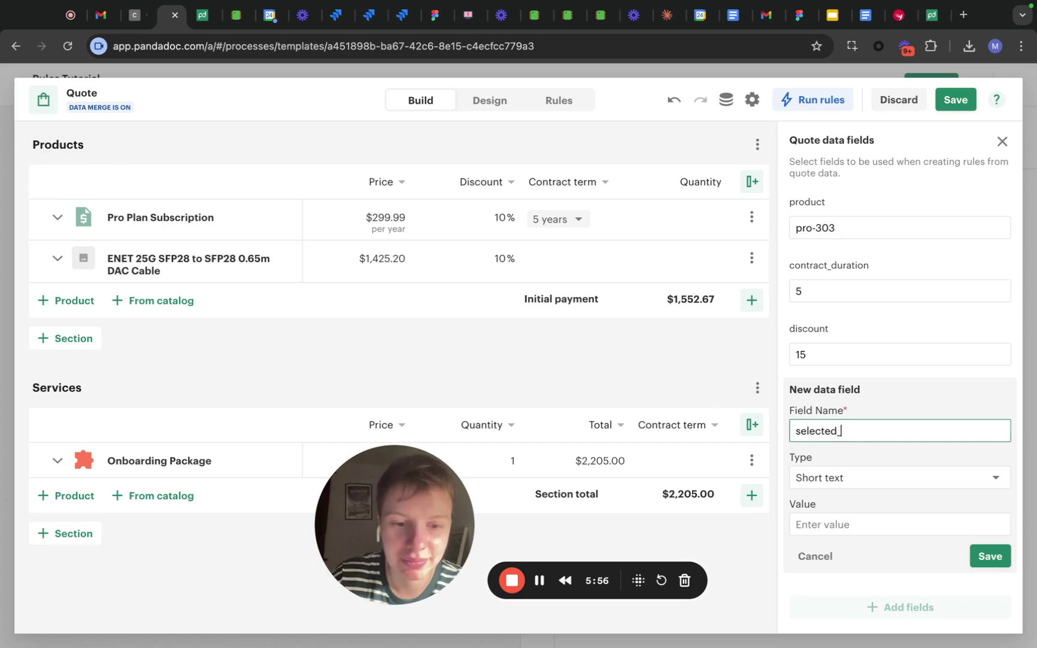
{"action": "type", "text": "_products"}
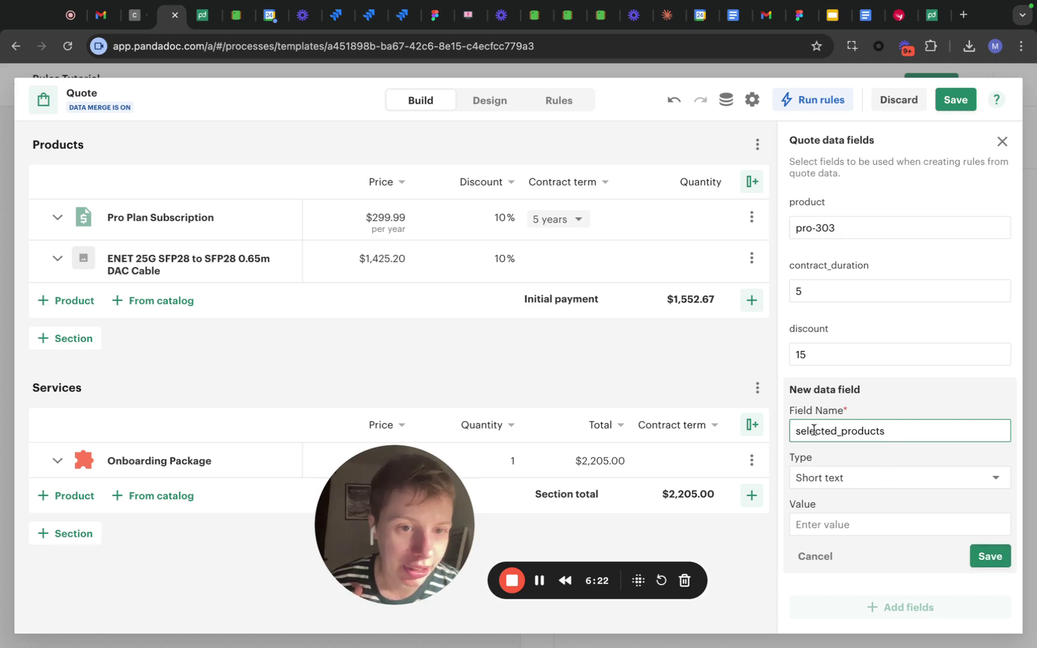
{"action": "left_click", "coordinate": [990, 557]}
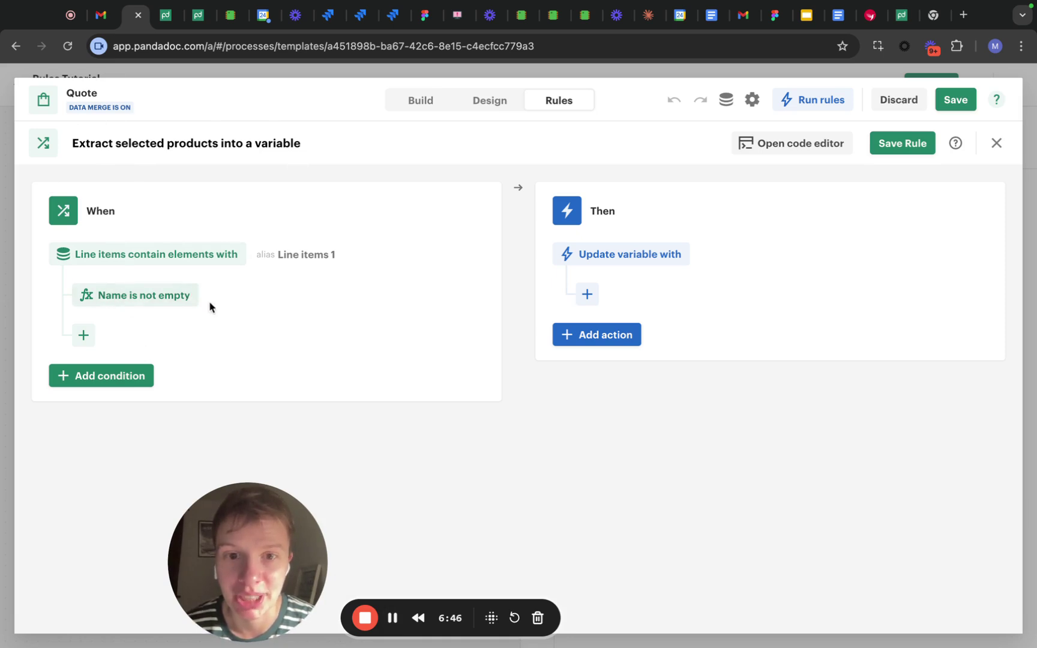
Make the Update variable action set selected_products, start its value as a TEXTJOIN formula, and check the function's syntax description.
{"action": "left_click", "coordinate": [587, 294]}
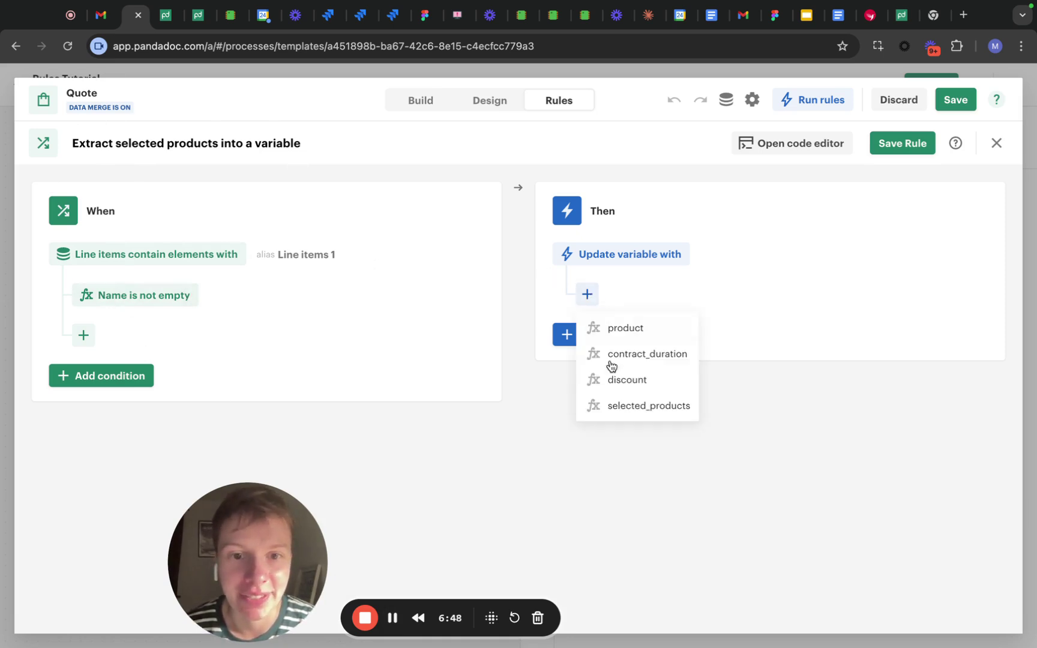
{"action": "left_click", "coordinate": [616, 401]}
{"action": "left_click", "coordinate": [644, 353]}
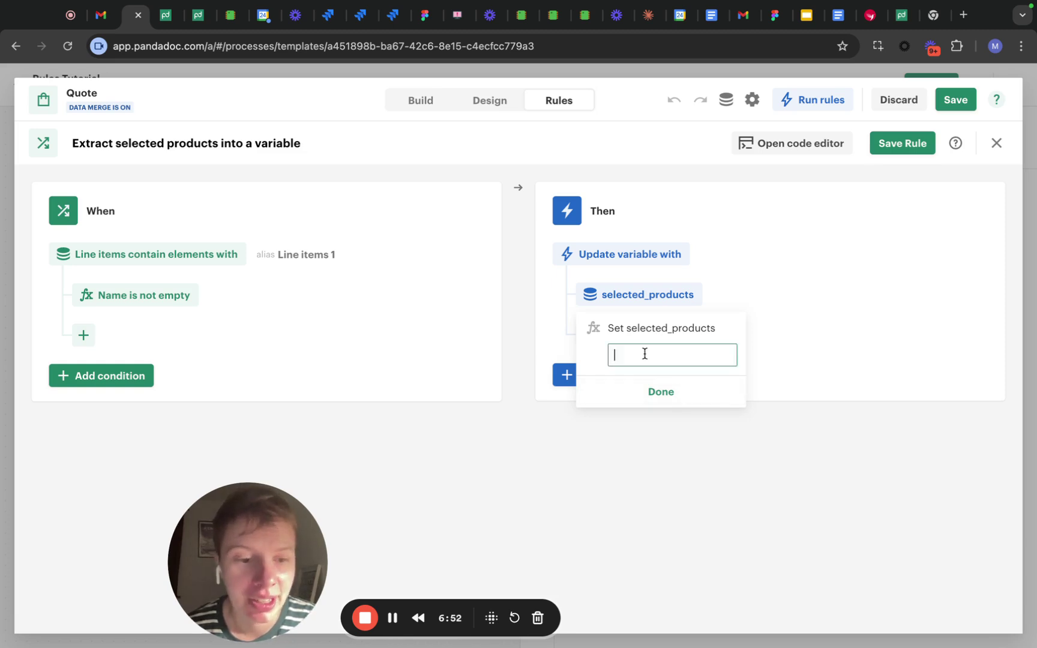
{"action": "type", "text": "=TEXT"}
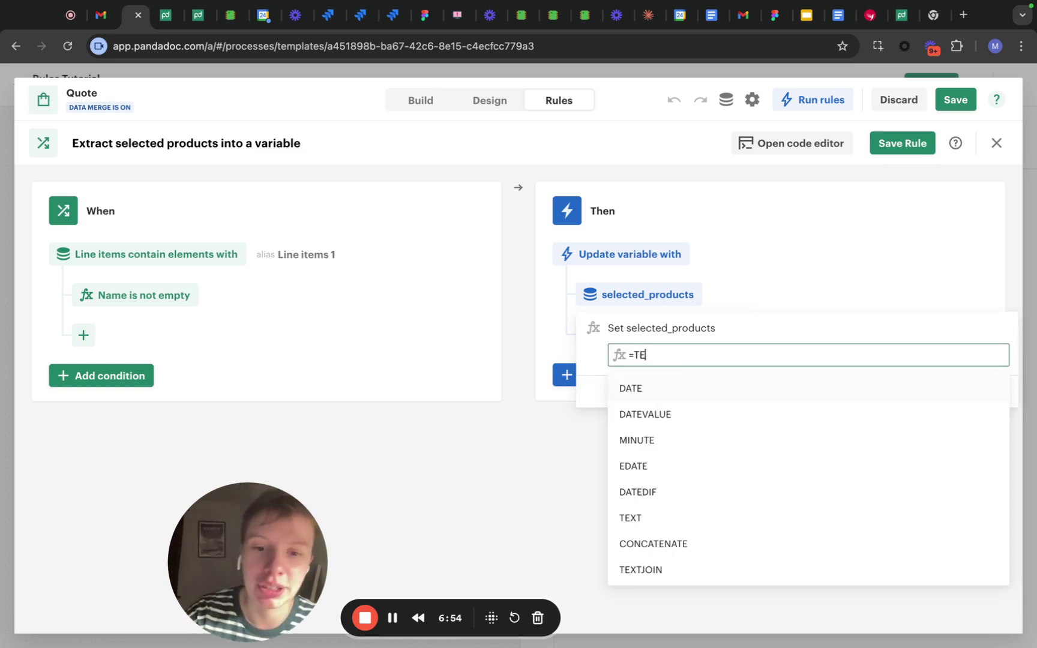
{"action": "left_click", "coordinate": [657, 416]}
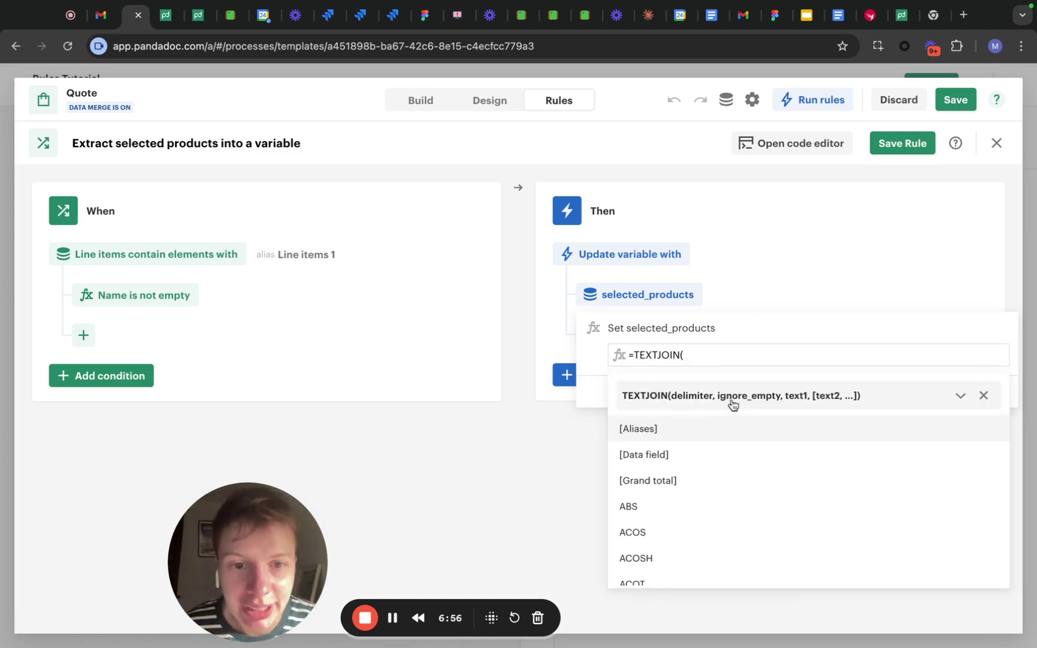
{"action": "left_click", "coordinate": [960, 397]}
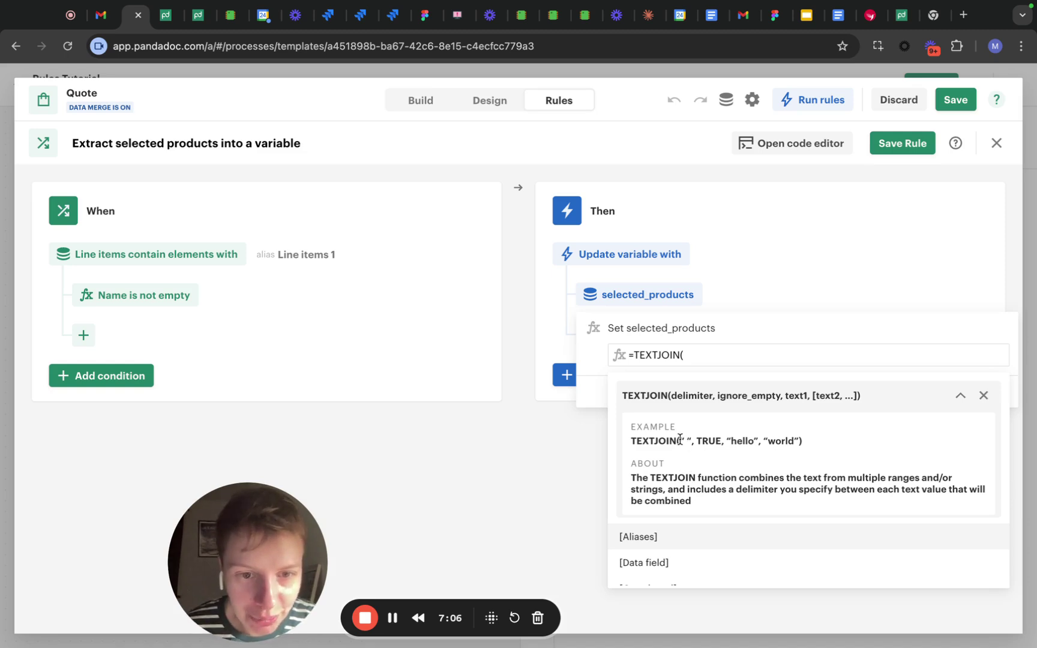
{"action": "left_click_drag", "start_coordinate": [680, 440], "coordinate": [691, 439]}
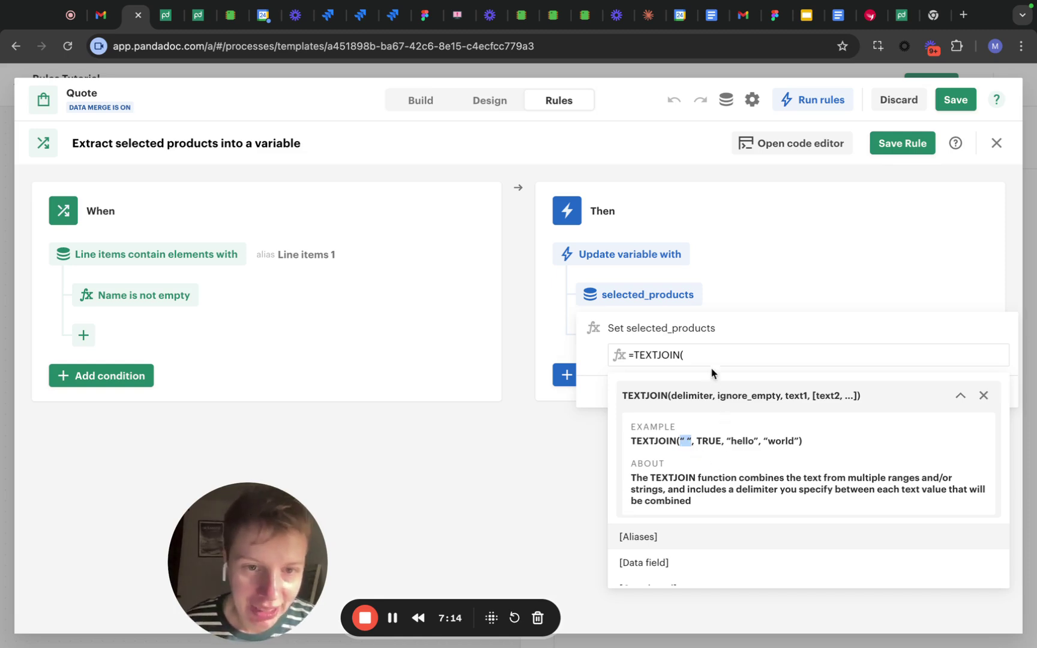
Give the TEXTJOIN formula for selected_products the delimiter ", " and TRUE for ignoring empty values.
{"action": "left_click", "coordinate": [696, 354]}
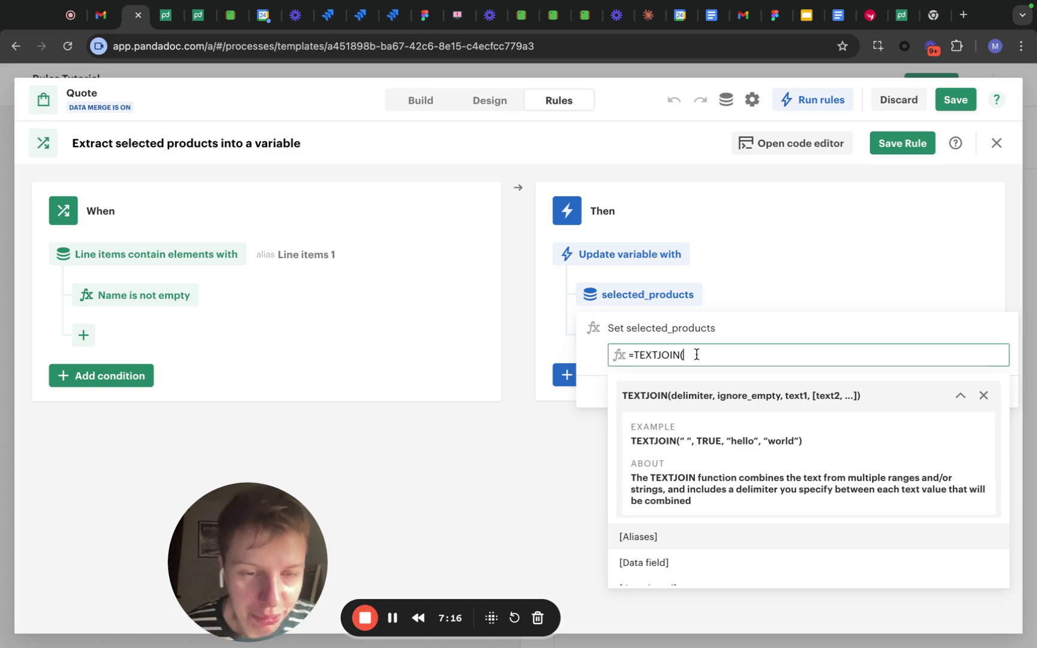
{"action": "type", "text": "\""}
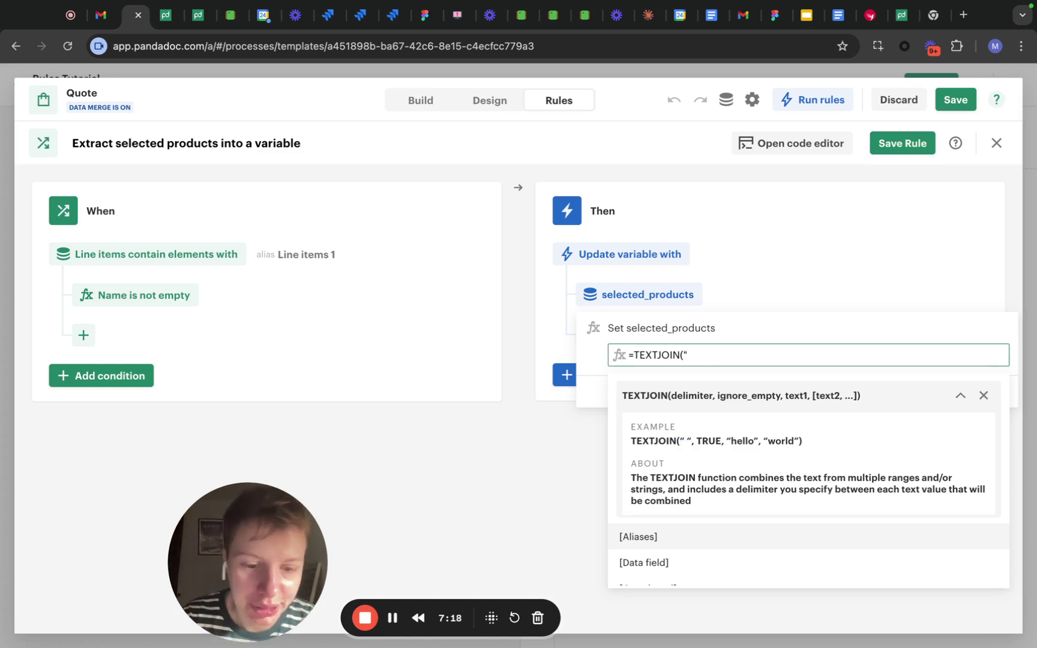
{"action": "type", "text": ","}
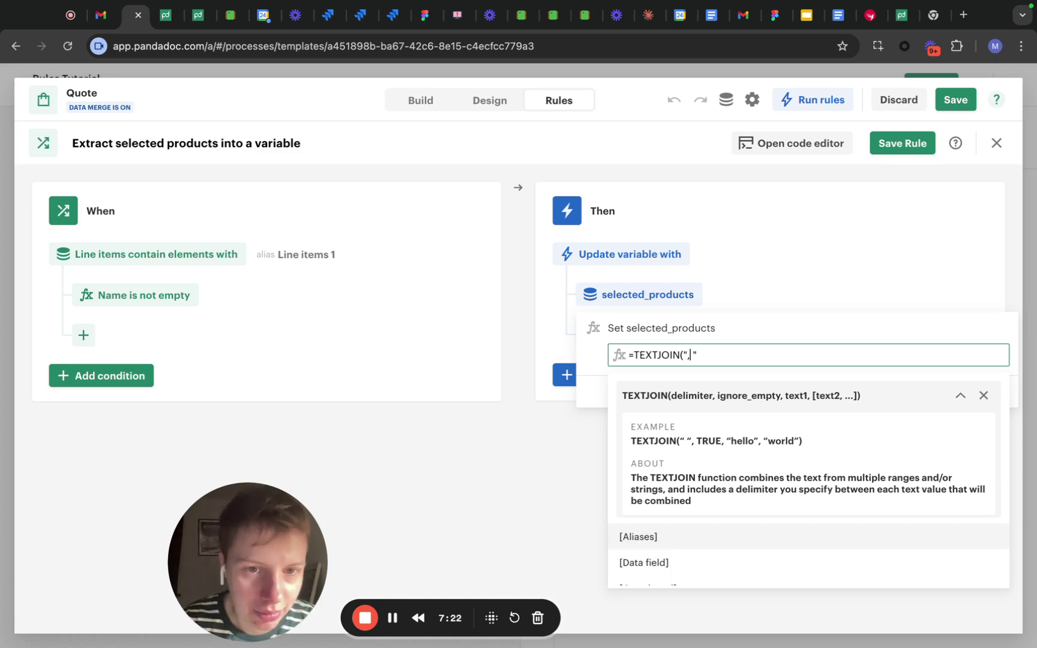
{"action": "left_click", "coordinate": [686, 354]}
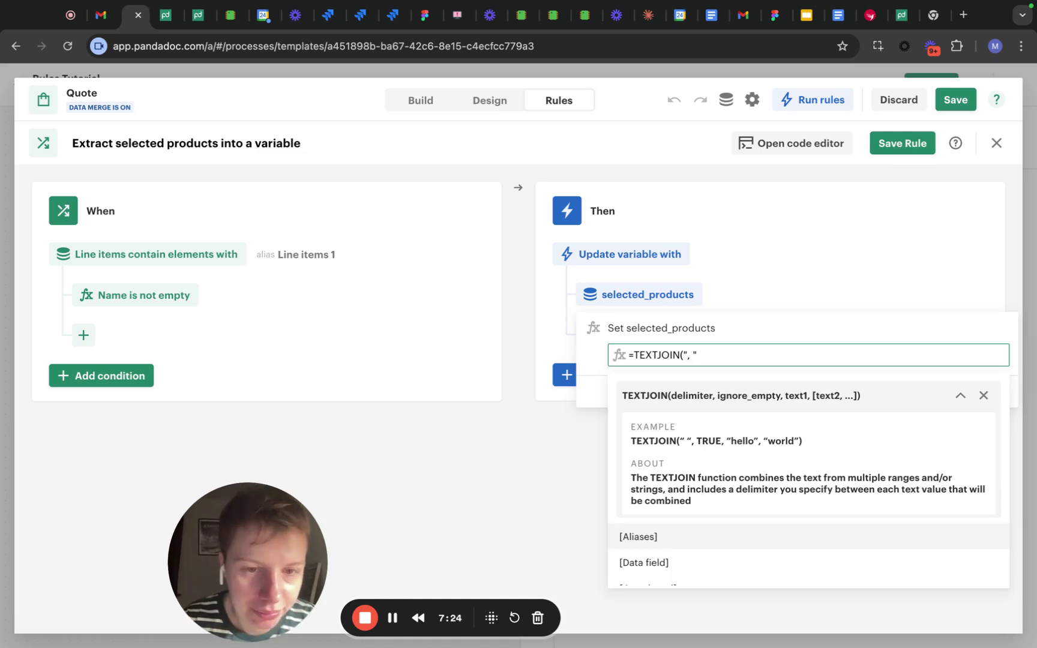
{"action": "type", "text": ","}
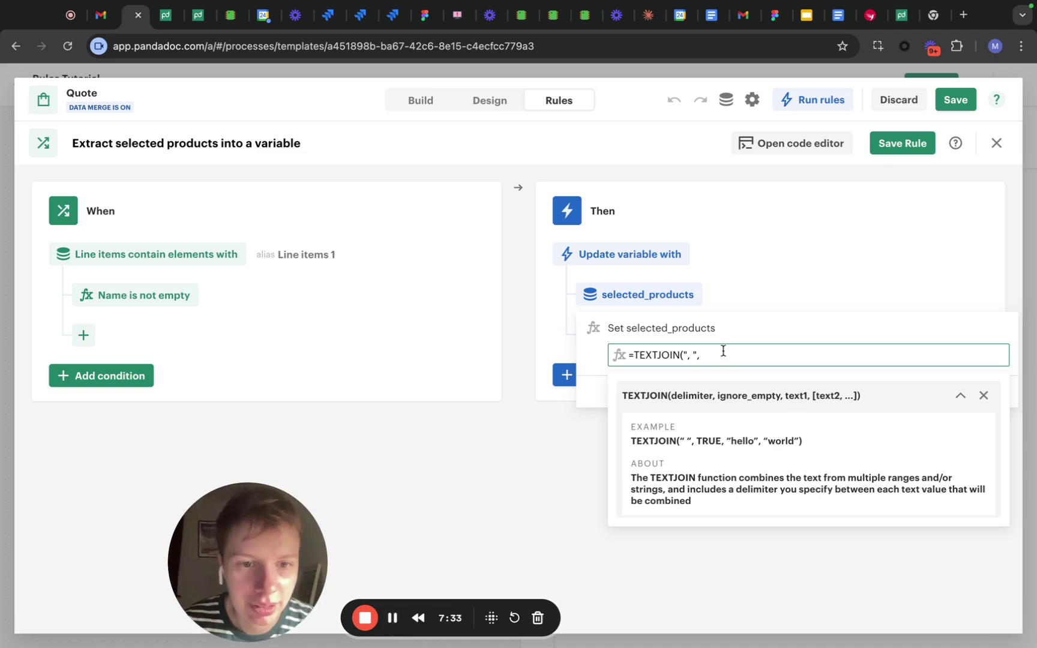
{"action": "type", "text": "T"}
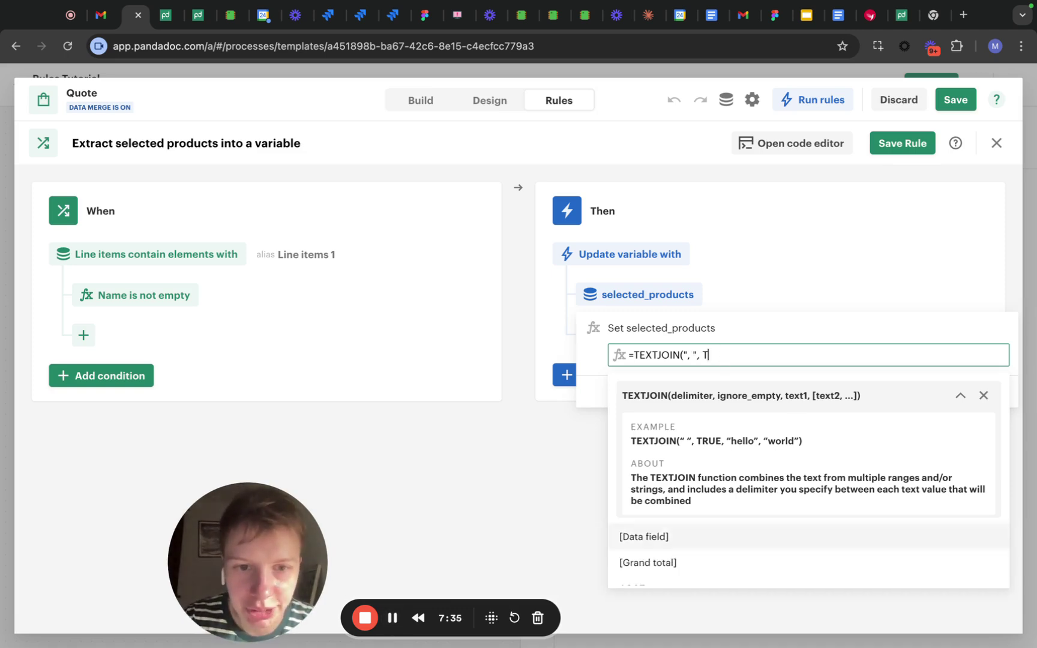
{"action": "type", "text": "RUE"}
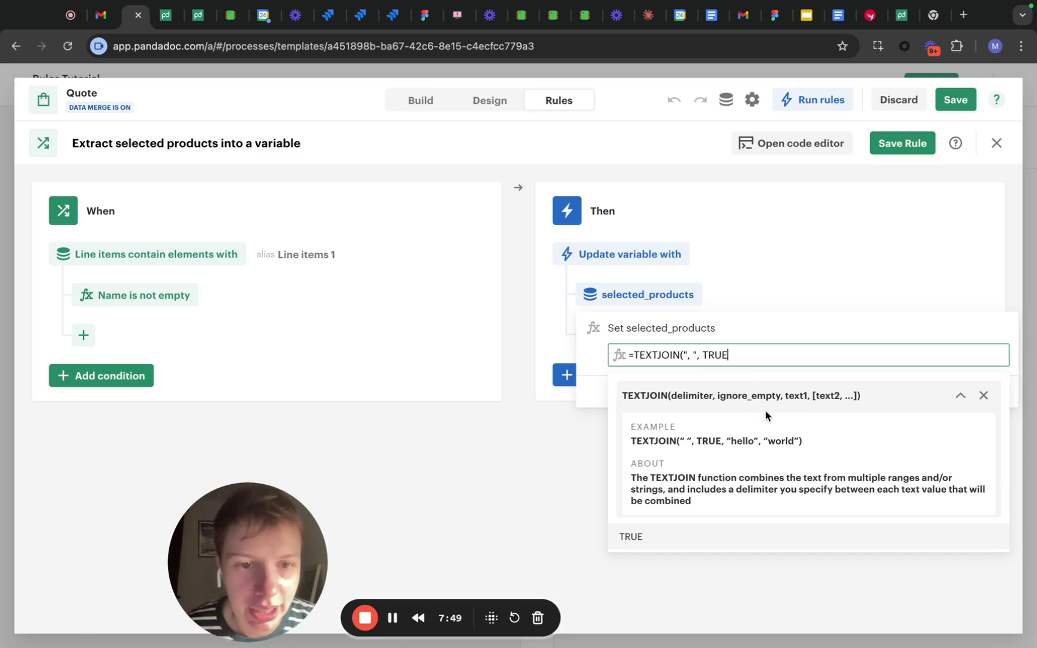
{"action": "type", "text": ","}
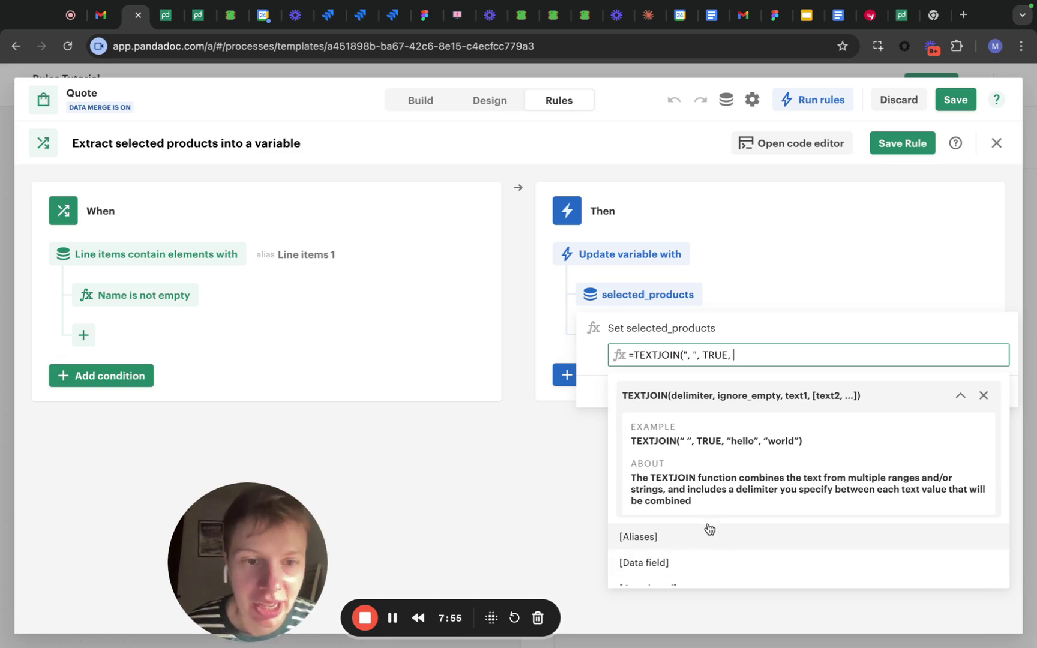
Complete the TEXTJOIN formula with [Aliases.Line items 1.All elements.Name] as the text and apply it to selected_products.
{"action": "left_click", "coordinate": [679, 543]}
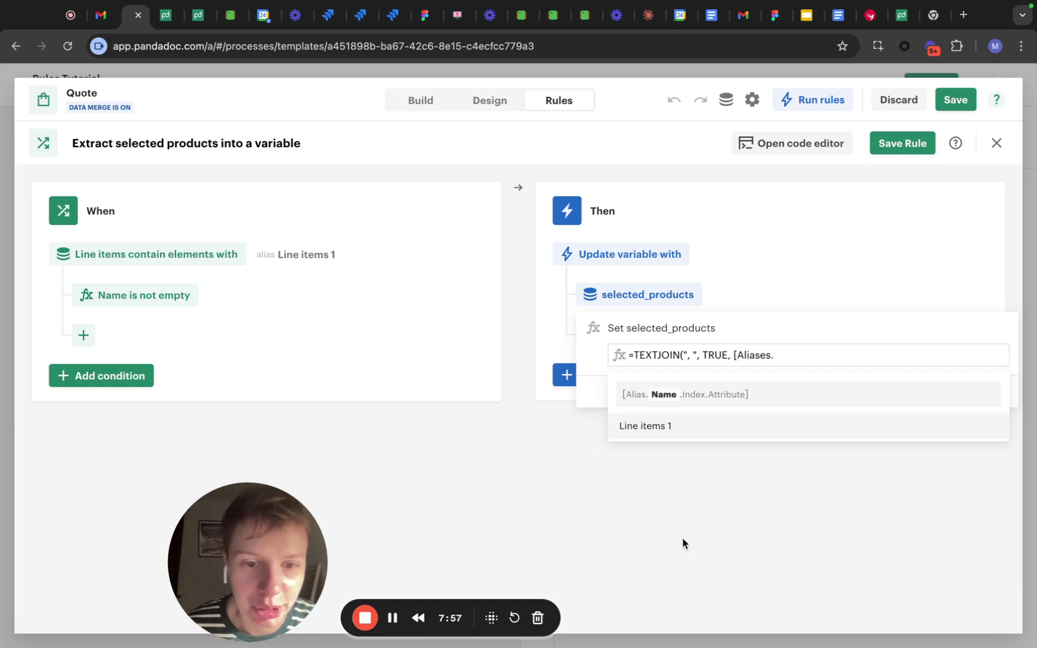
{"action": "left_click", "coordinate": [701, 426]}
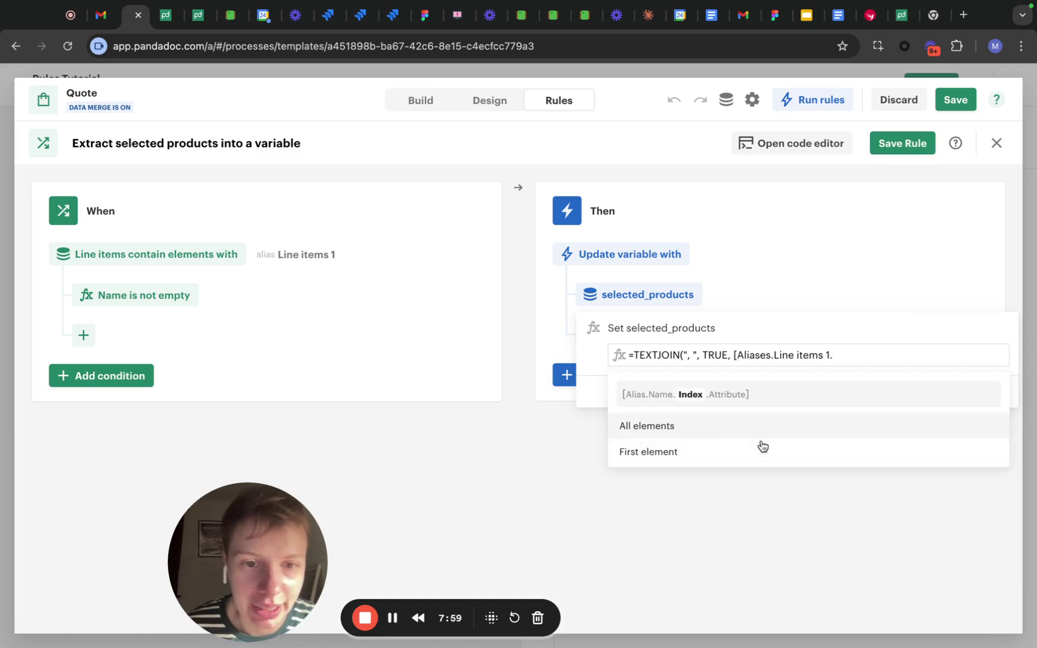
{"action": "left_click", "coordinate": [678, 426]}
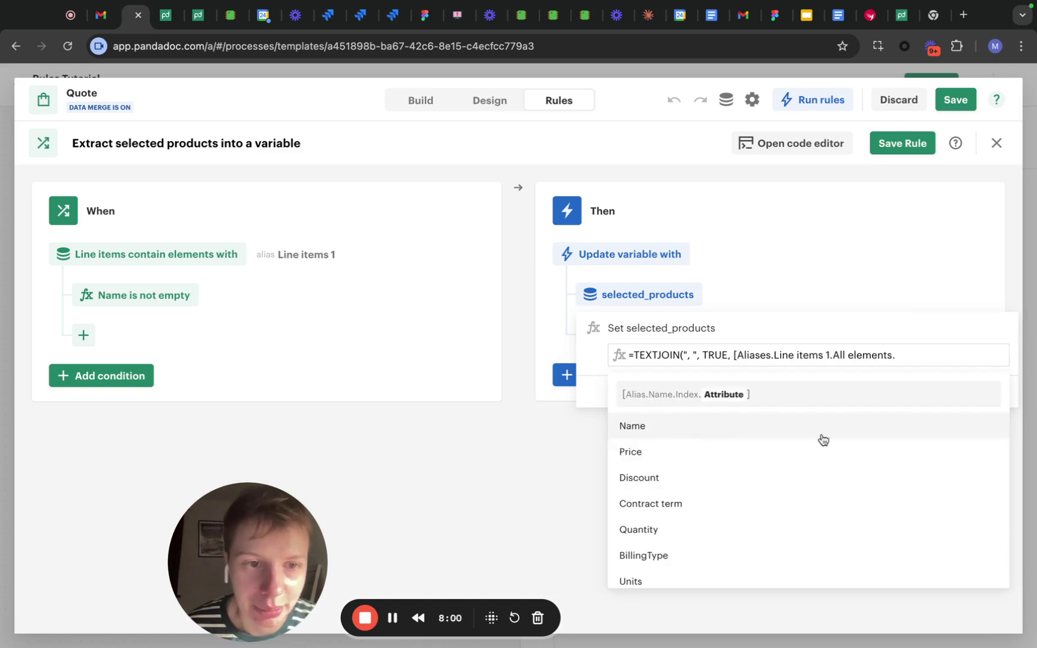
{"action": "left_click", "coordinate": [761, 431]}
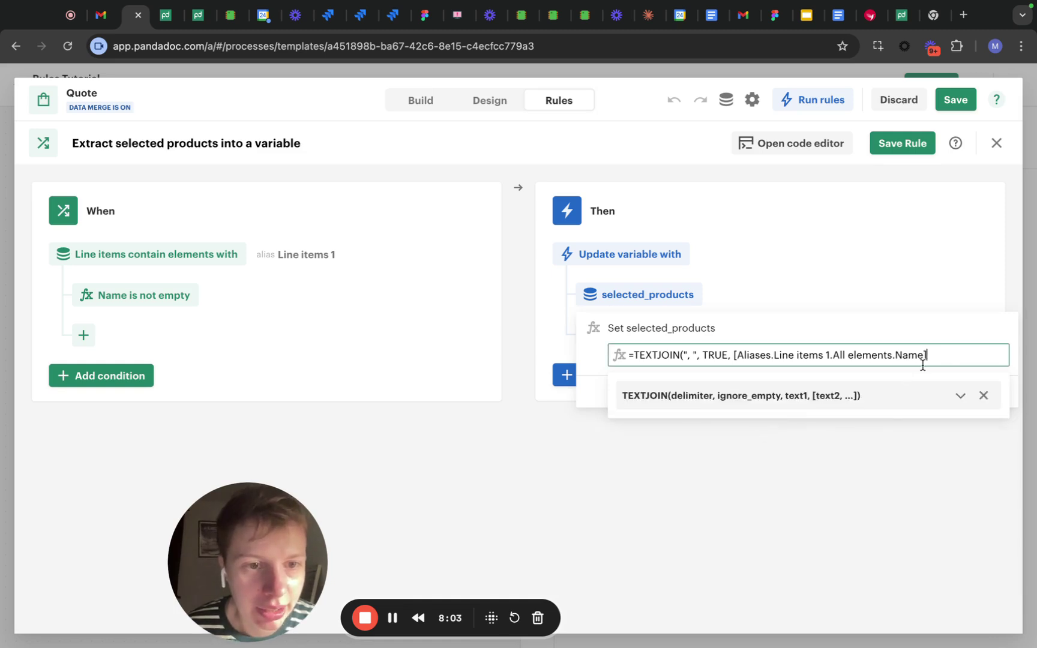
{"action": "type", "text": ")"}
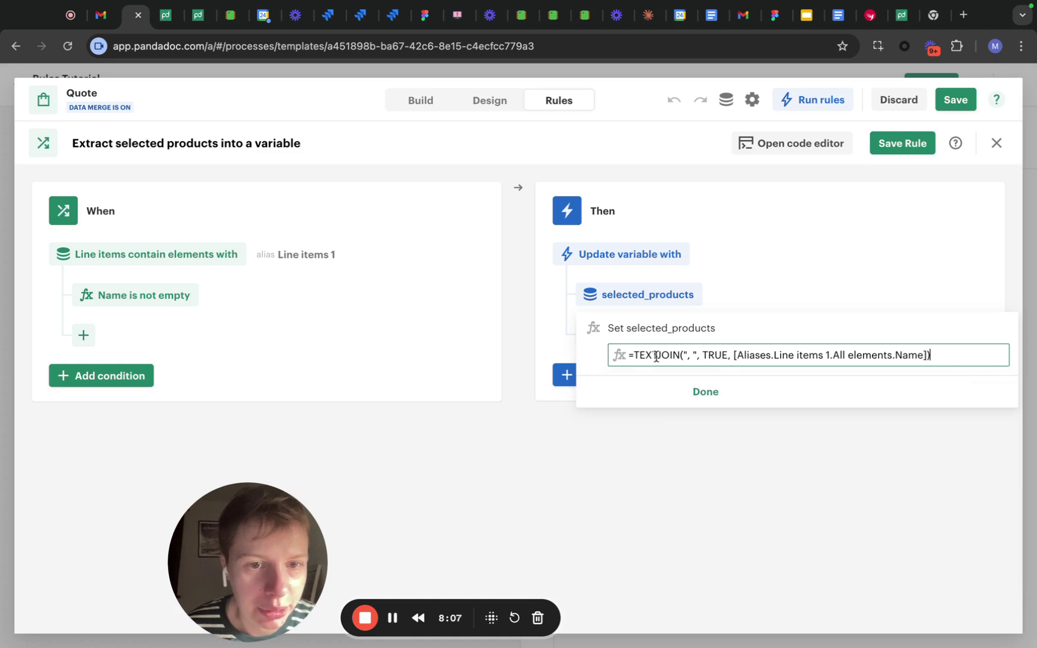
{"action": "left_click", "coordinate": [719, 393]}
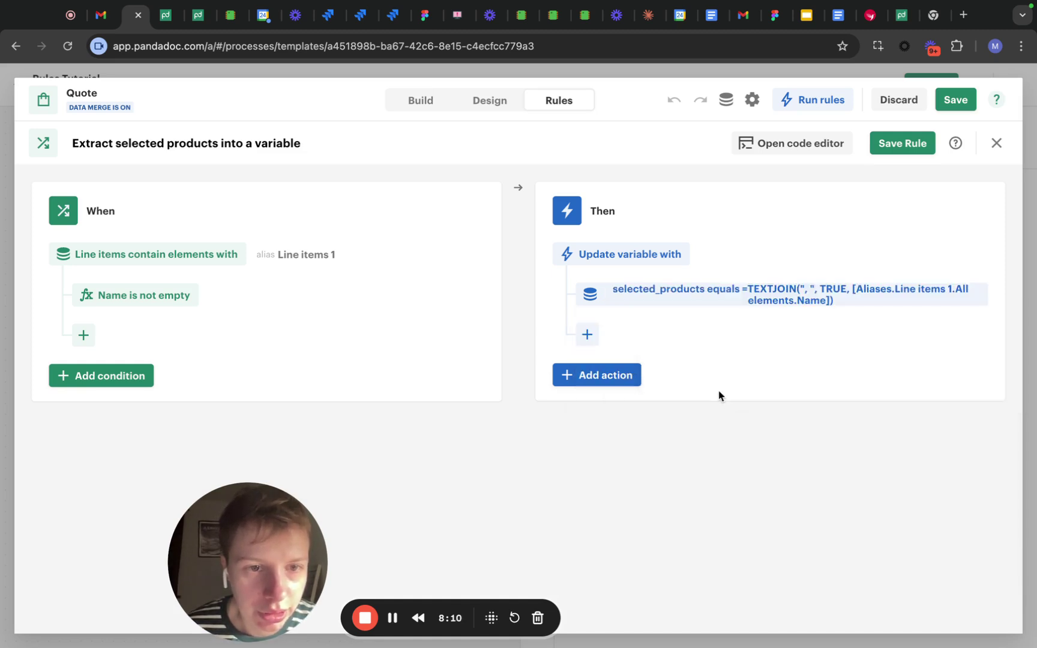
Save the Extract selected products into a variable rule and run the rules on the quote.
{"action": "left_click", "coordinate": [906, 149]}
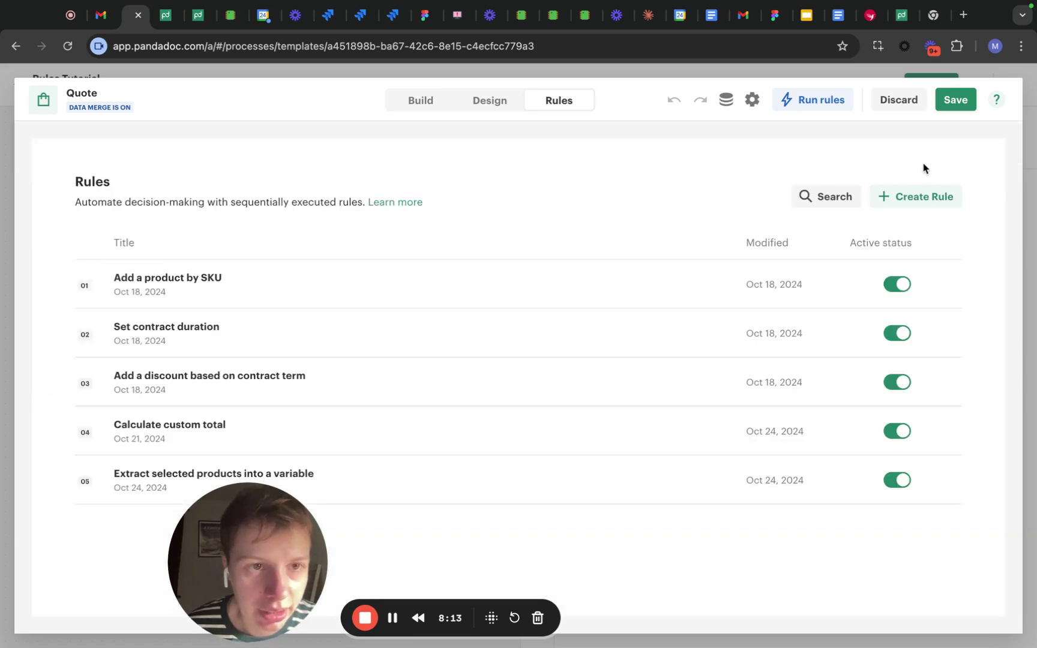
{"action": "left_click", "coordinate": [404, 107]}
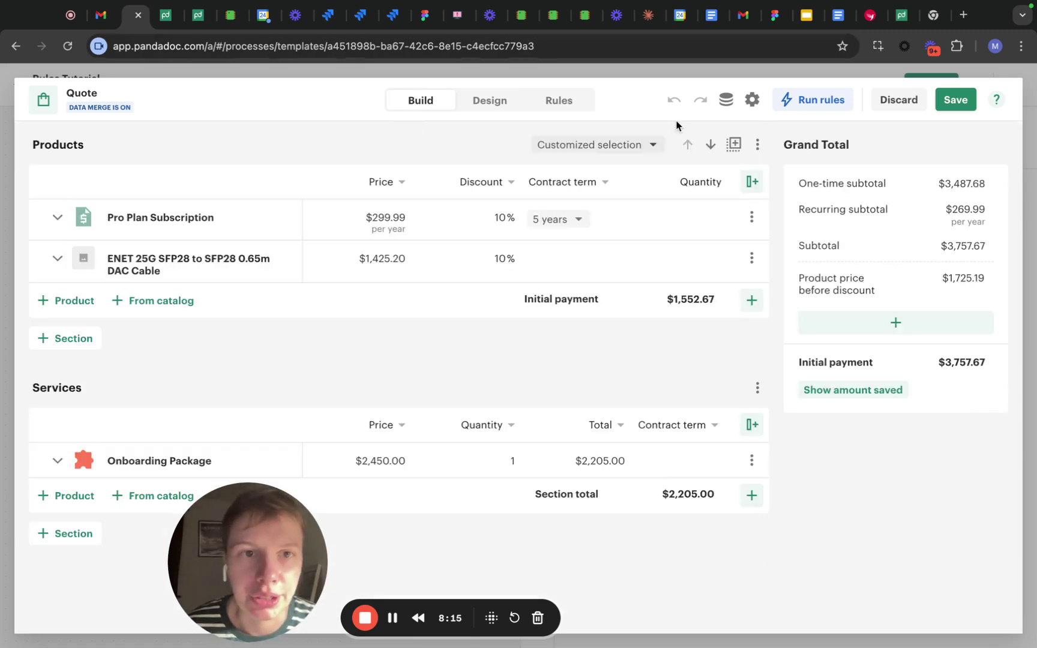
{"action": "left_click", "coordinate": [823, 100]}
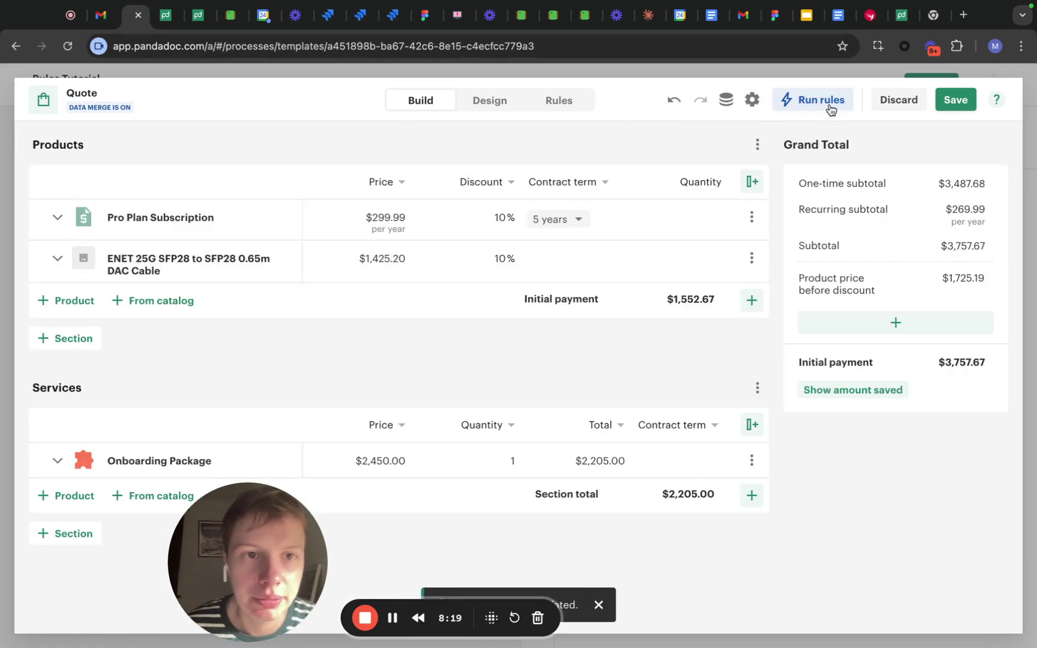
Check the value of selected_products in the quote data fields and save the quote.
{"action": "left_click", "coordinate": [726, 102]}
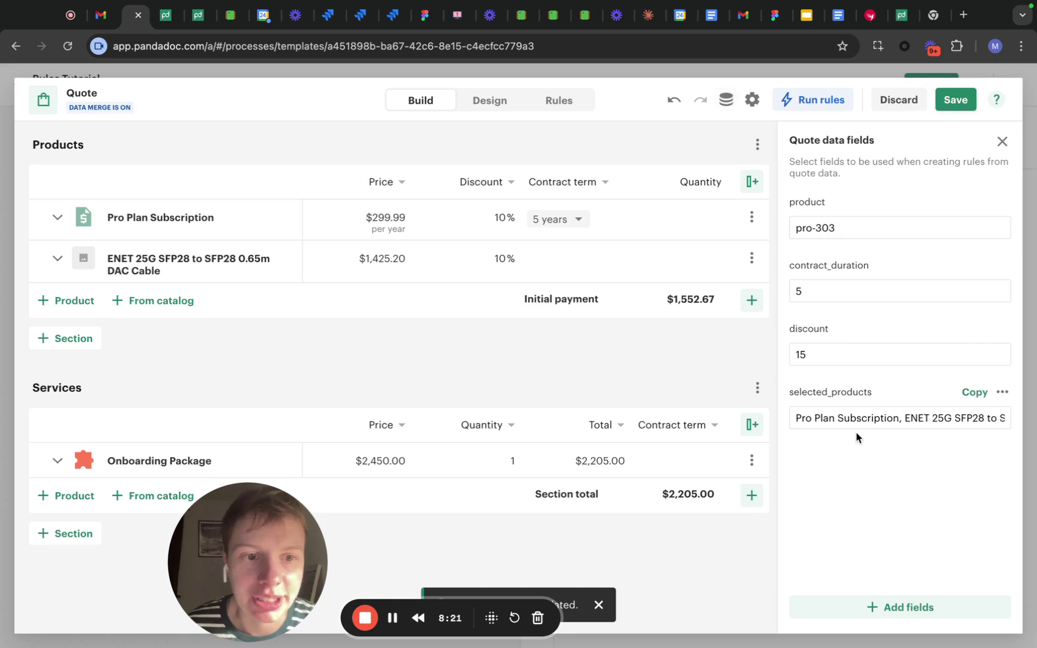
{"action": "left_click_drag", "start_coordinate": [797, 418], "coordinate": [1024, 431]}
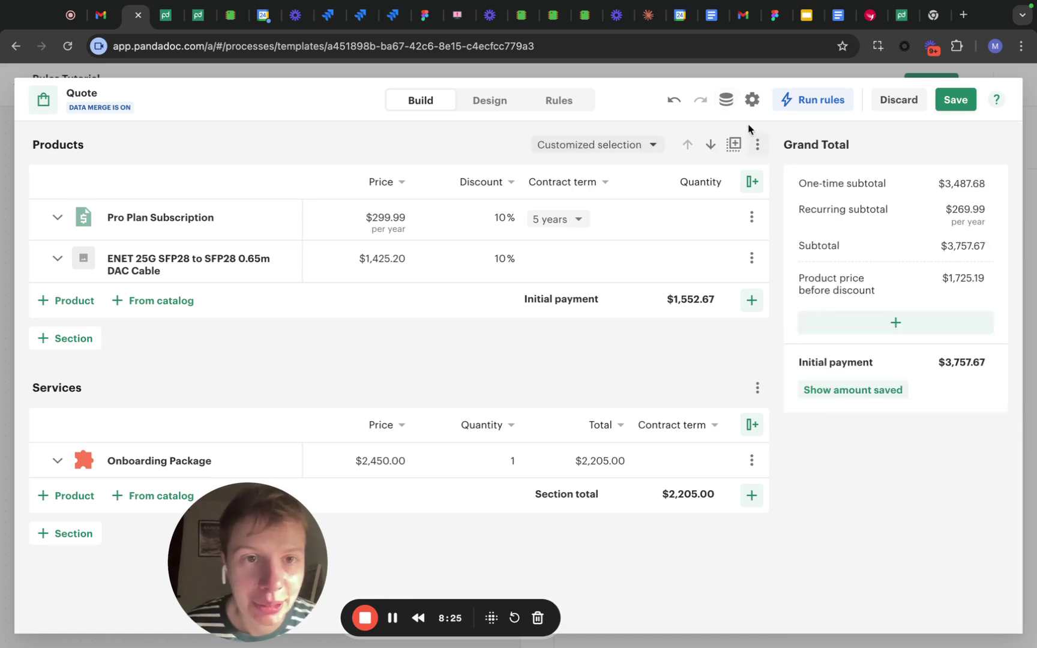
{"action": "left_click", "coordinate": [726, 102]}
{"action": "mouse_move", "coordinate": [860, 416]}
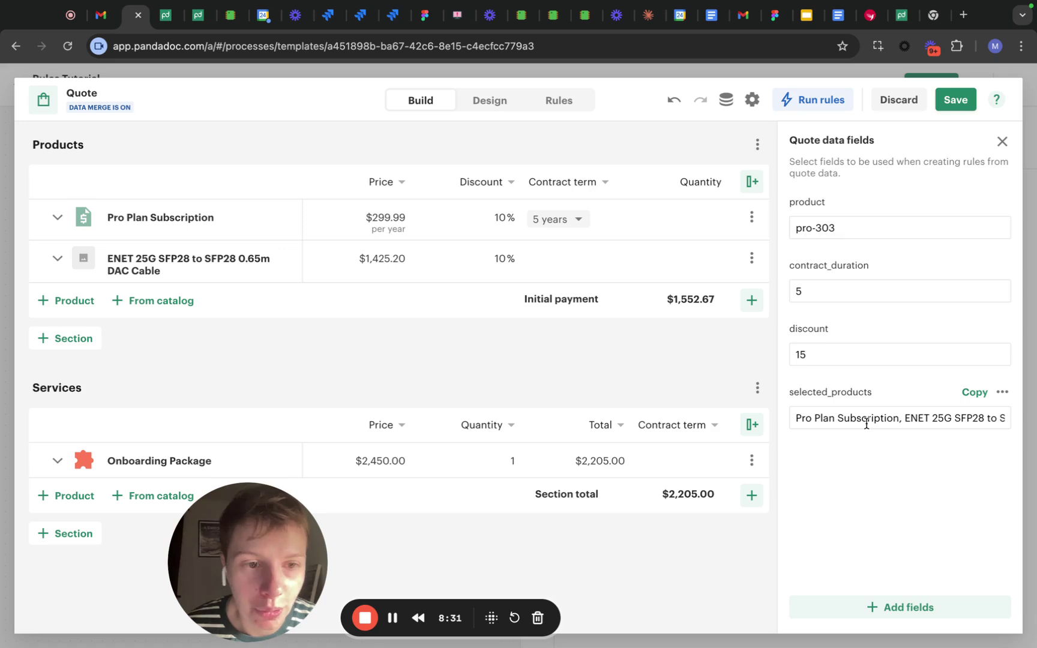
{"action": "left_click", "coordinate": [955, 102]}
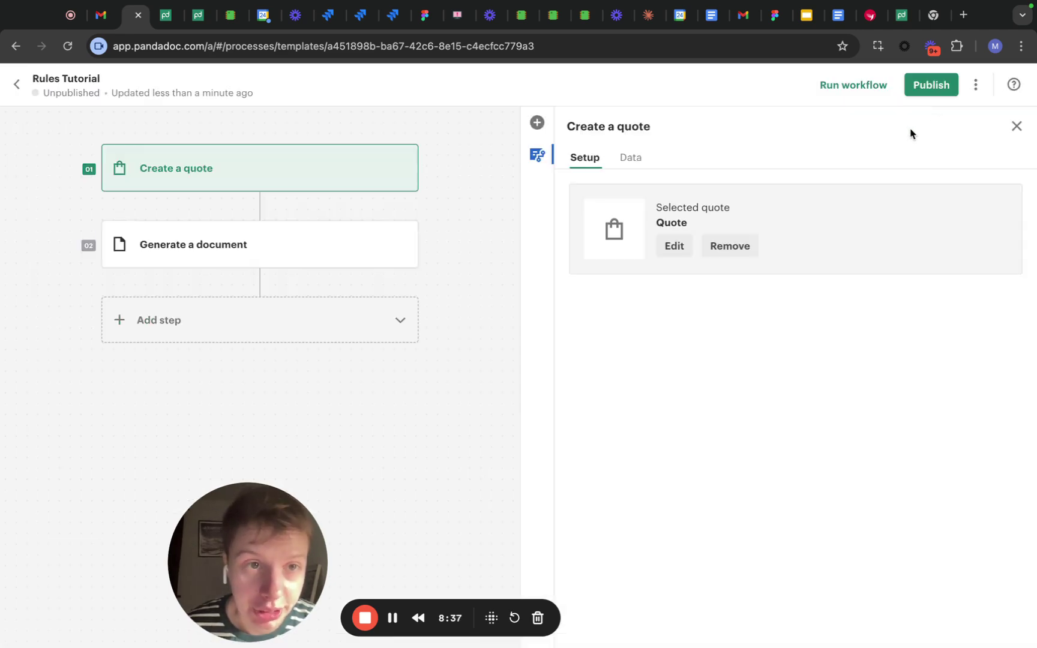
In the Template for rules tutorial, examine the smart content block's conditional rule based on selected-products, leaving it unsaved.
{"action": "left_click", "coordinate": [166, 15]}
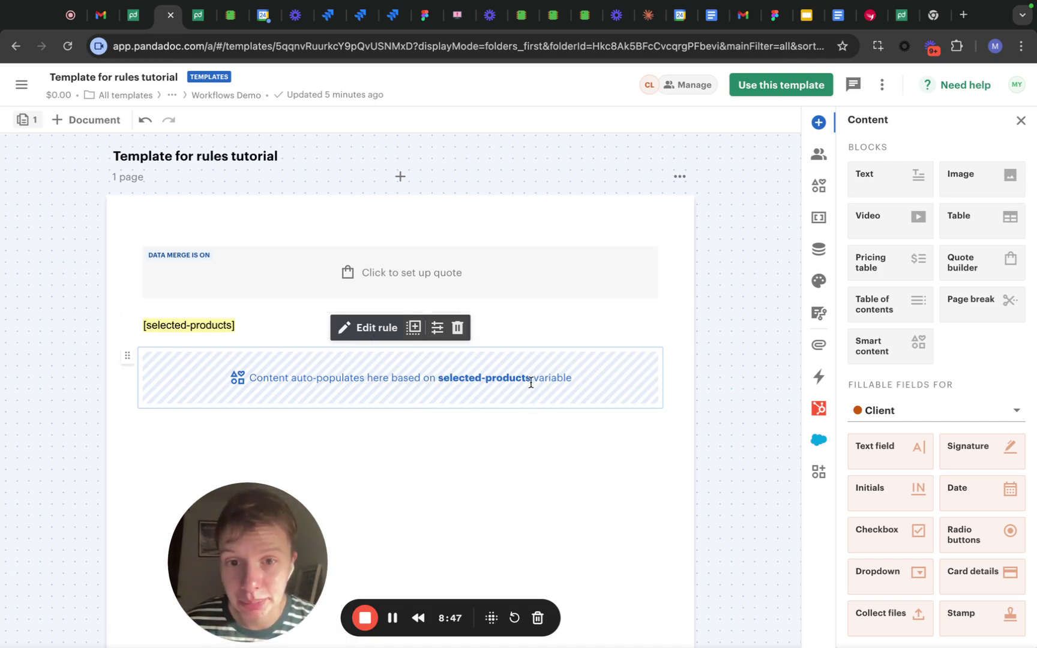
{"action": "left_click", "coordinate": [379, 330]}
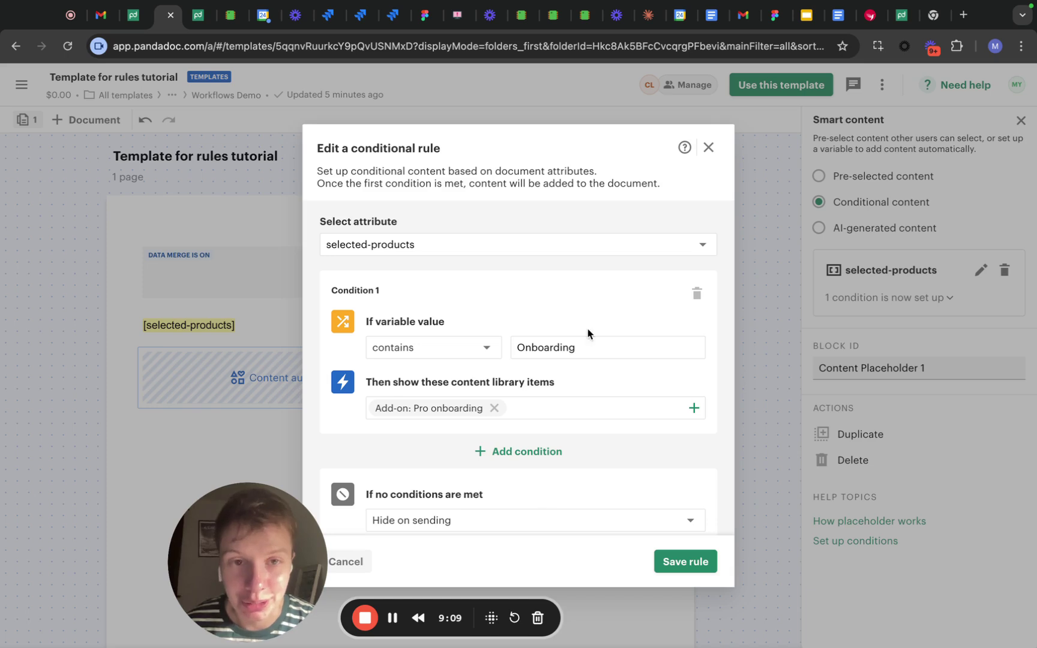
{"action": "left_click", "coordinate": [710, 148]}
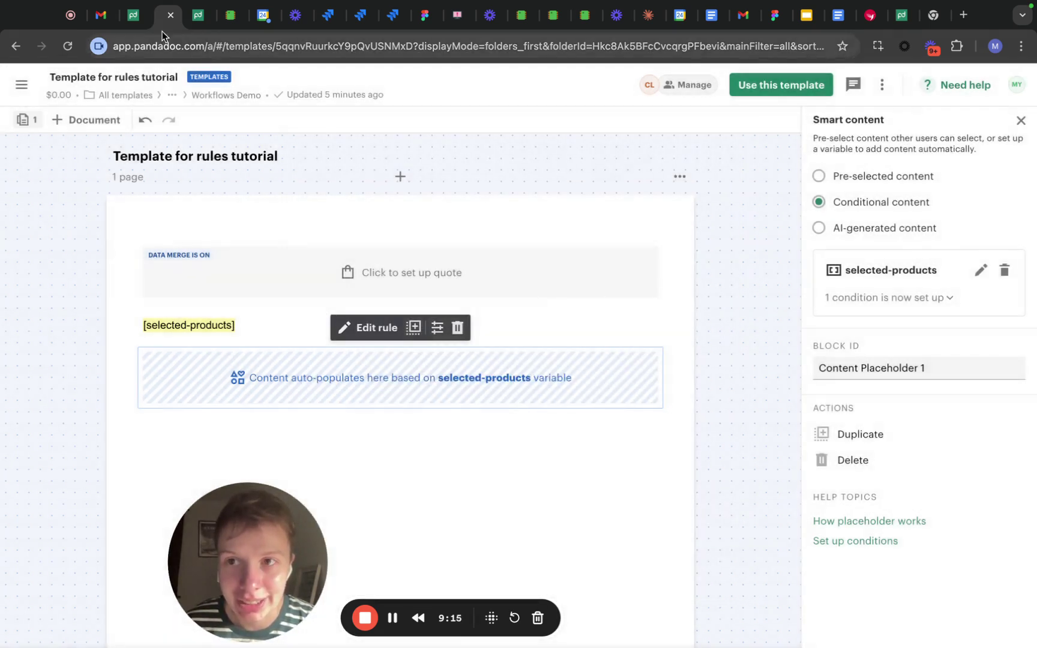
Back in the Rules Tutorial workflow, map Step1.selected_products to the selected-products variable in the Generate a document step's data.
{"action": "left_click", "coordinate": [133, 15]}
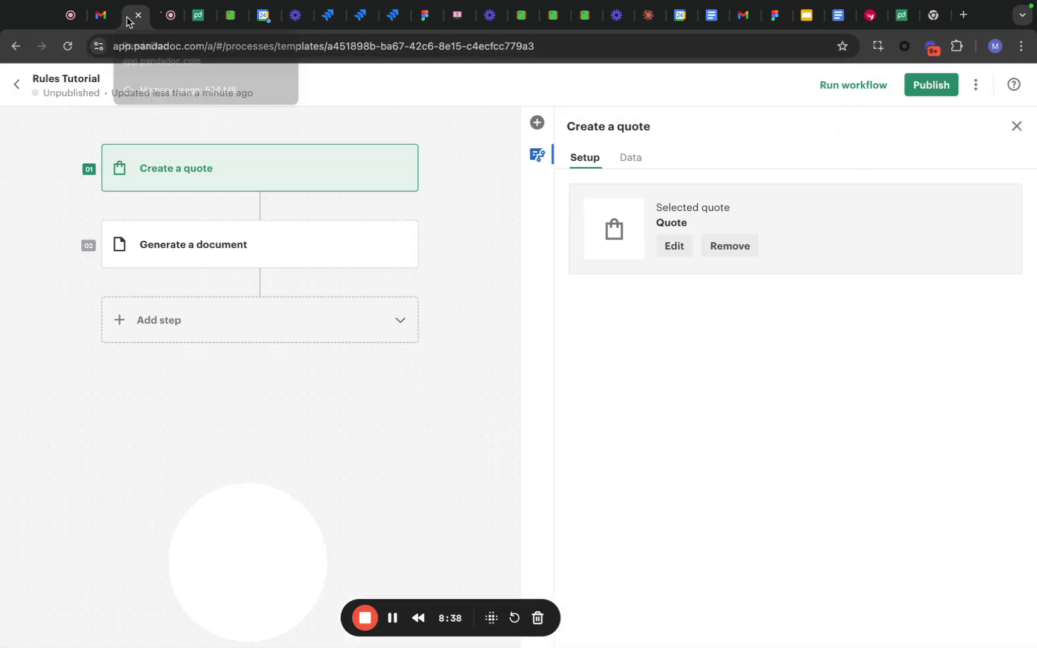
{"action": "left_click", "coordinate": [329, 255]}
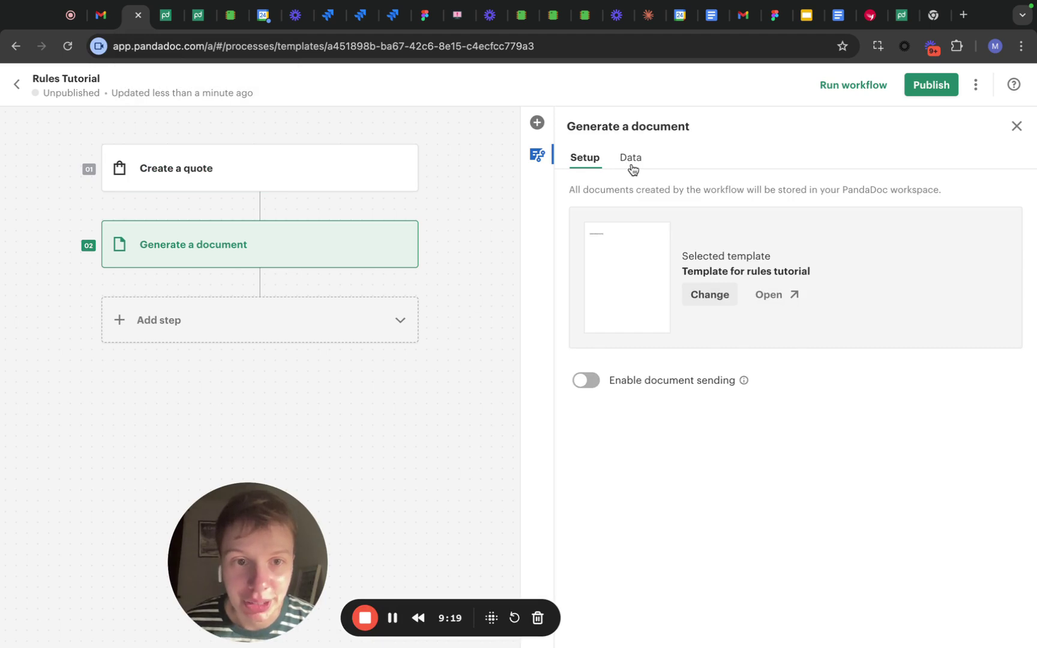
{"action": "left_click", "coordinate": [630, 158]}
{"action": "scroll", "coordinate": [795, 454], "scroll_direction": "down", "scroll_amount": 2}
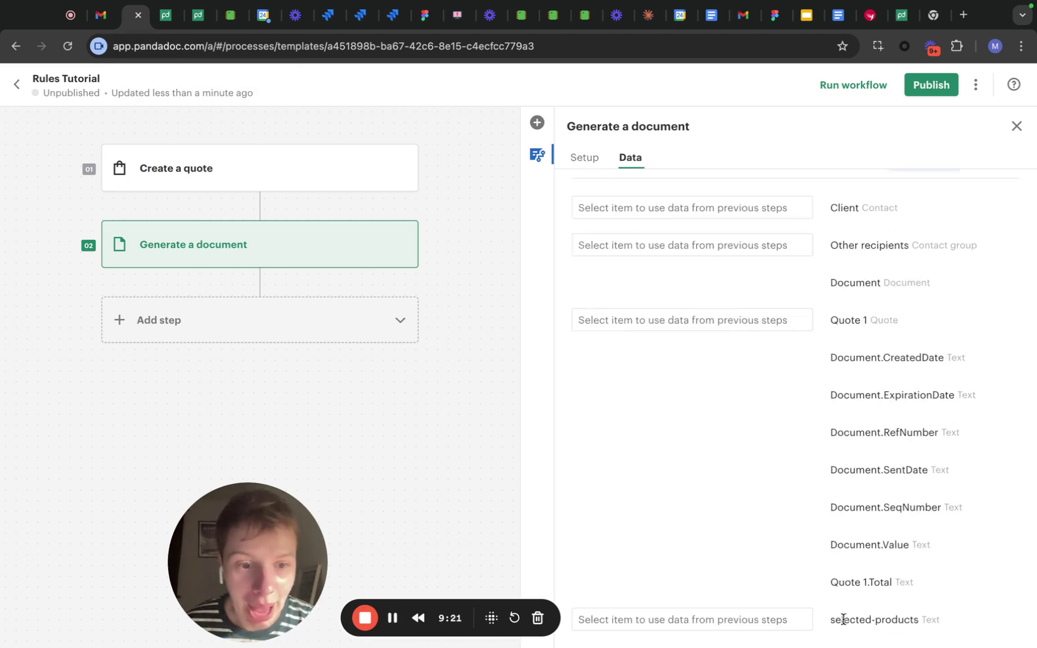
{"action": "left_click", "coordinate": [752, 620]}
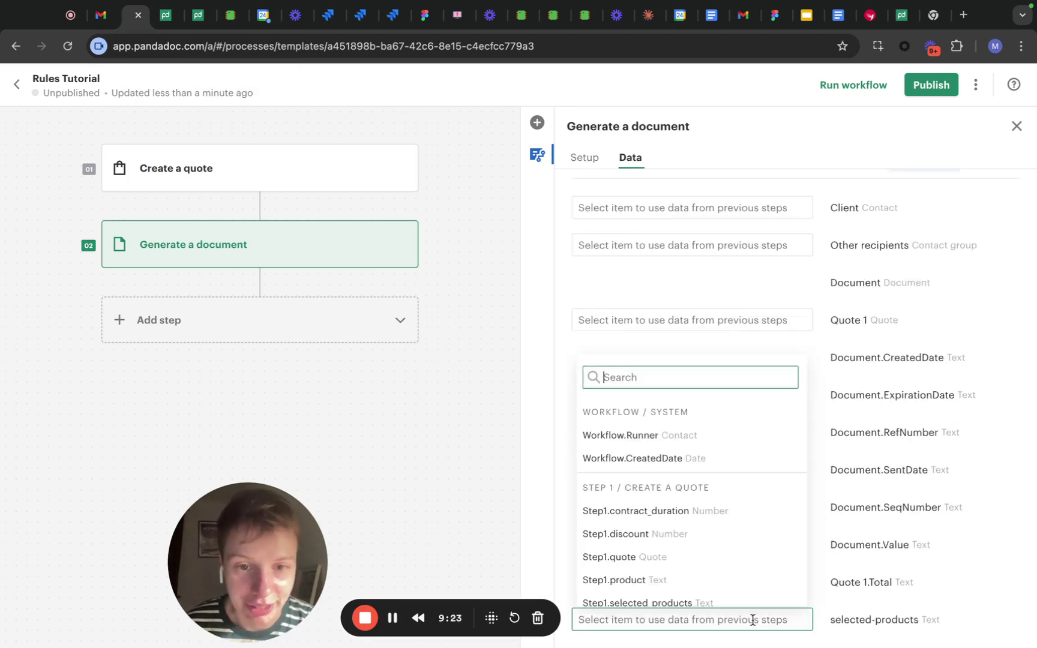
{"action": "type", "text": "sel"}
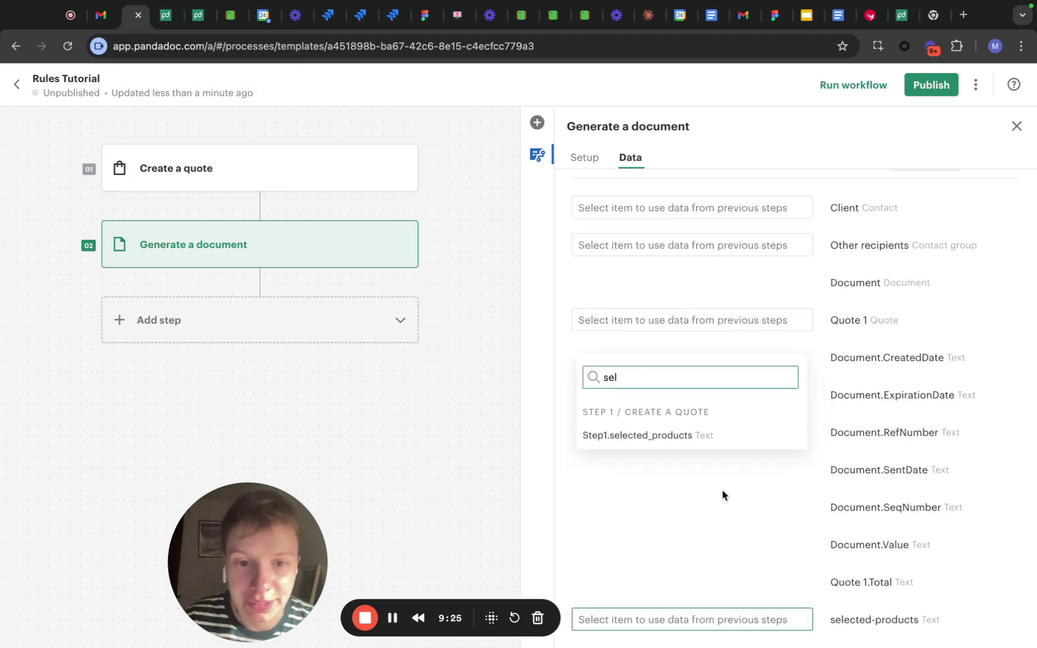
{"action": "left_click", "coordinate": [671, 438]}
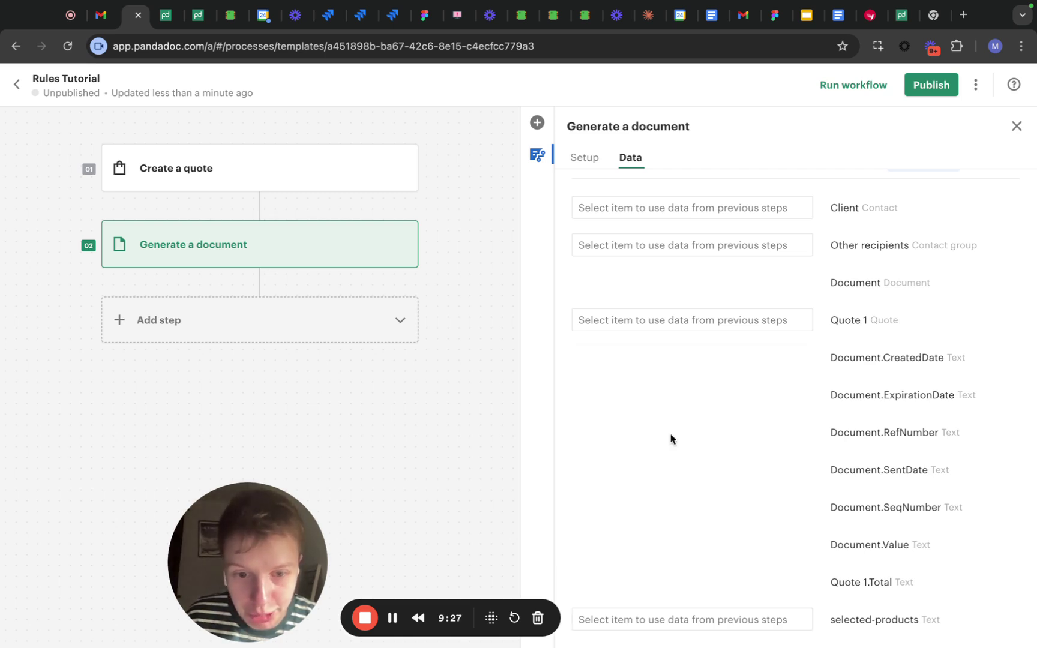